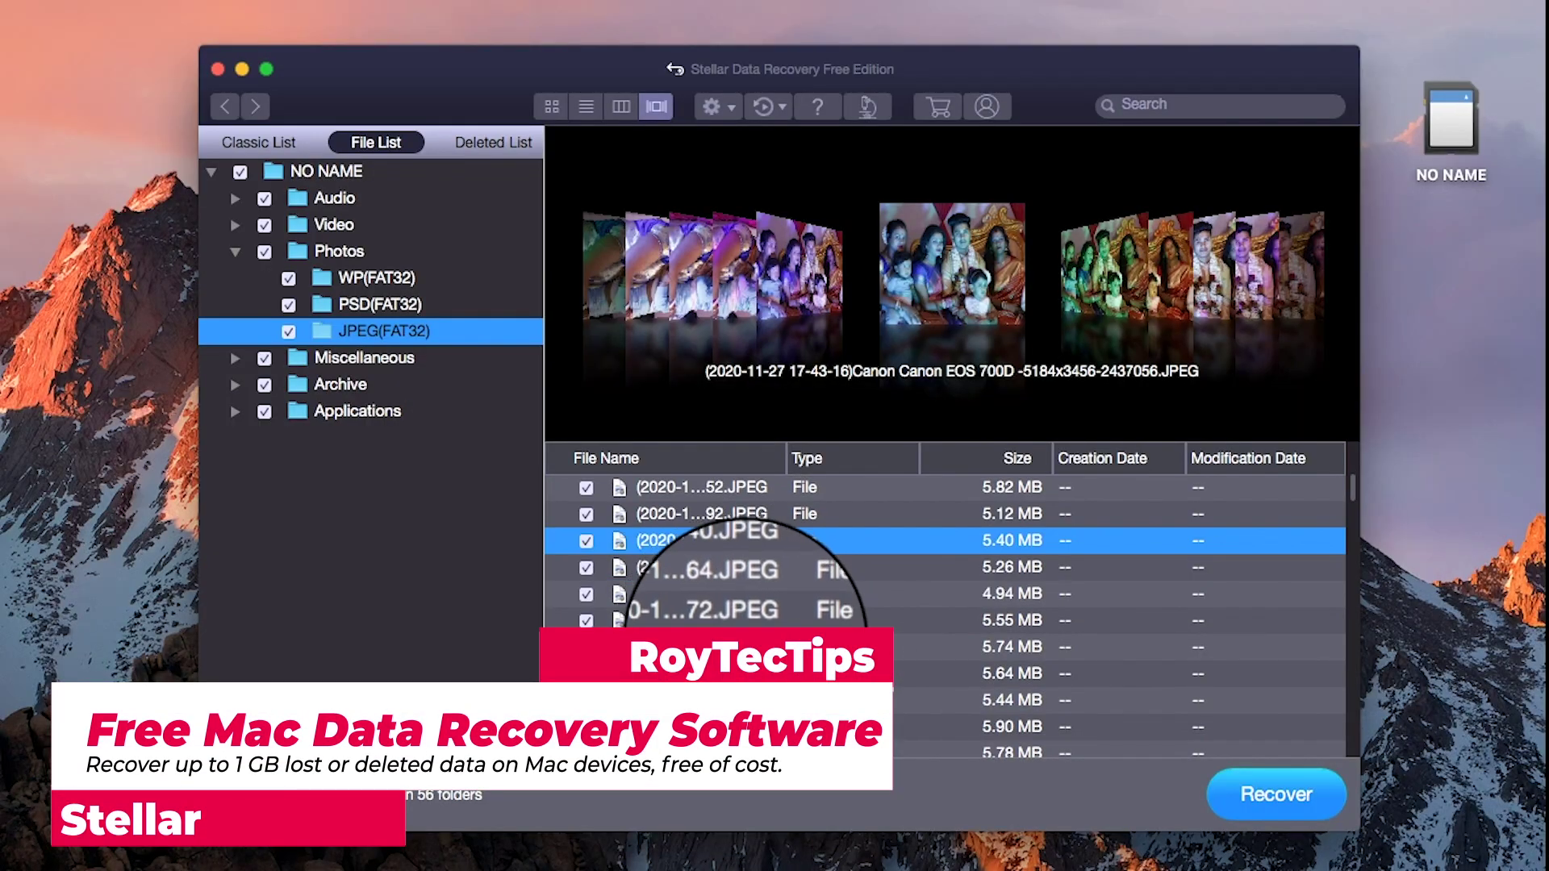
# Preview the next recovered JPEG photo in the file list
pyautogui.press('Down')
pyautogui.press('Down')
pyautogui.press('Down')
pyautogui.press('Down')
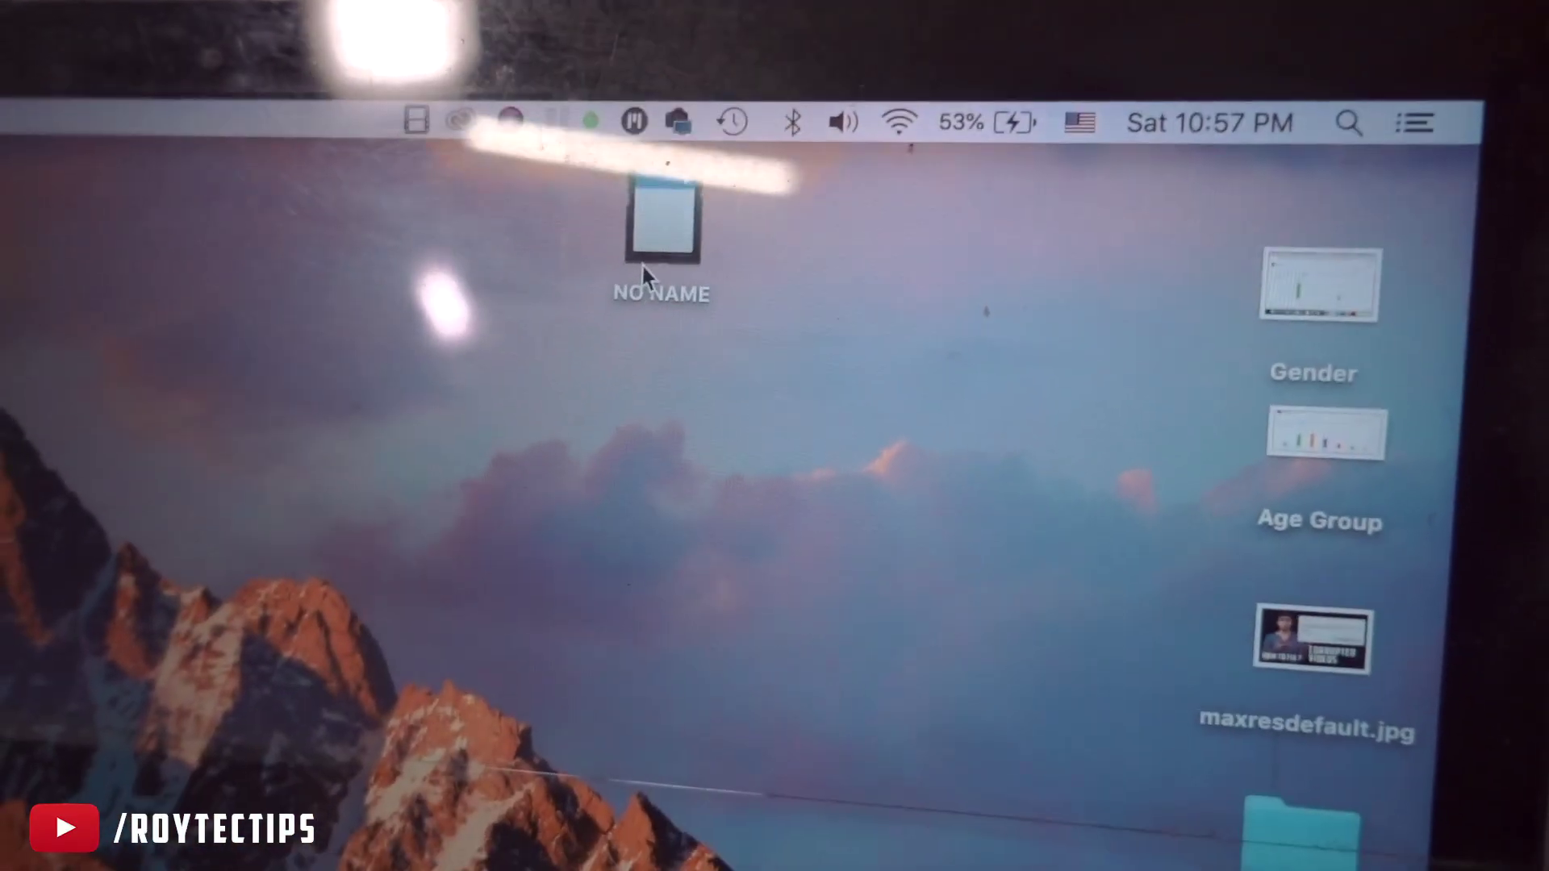
pyautogui.doubleClick(643, 270)
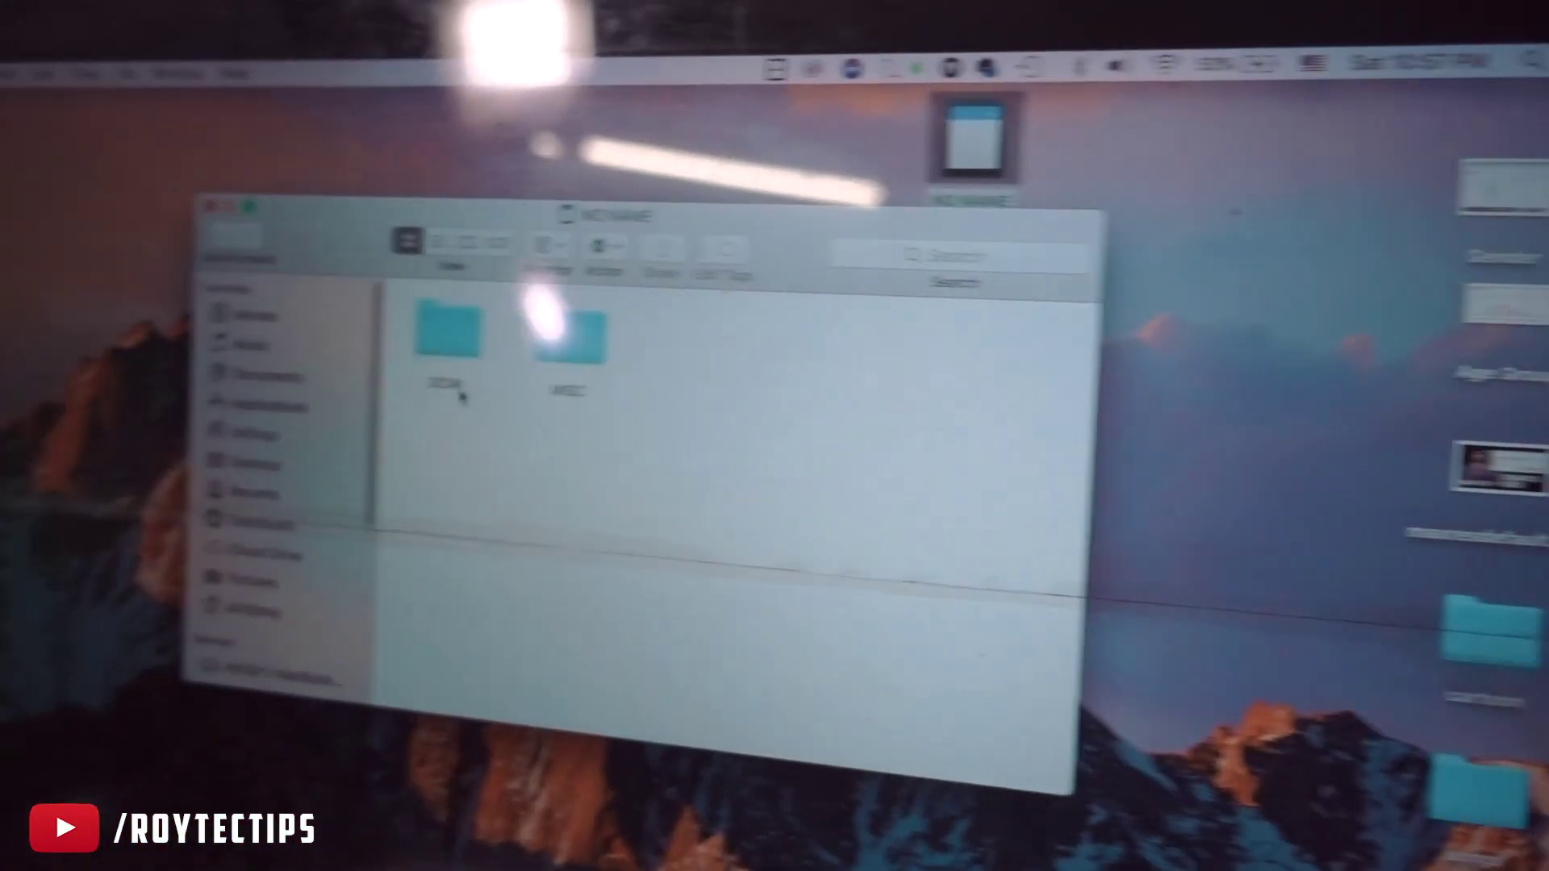
pyautogui.doubleClick(456, 371)
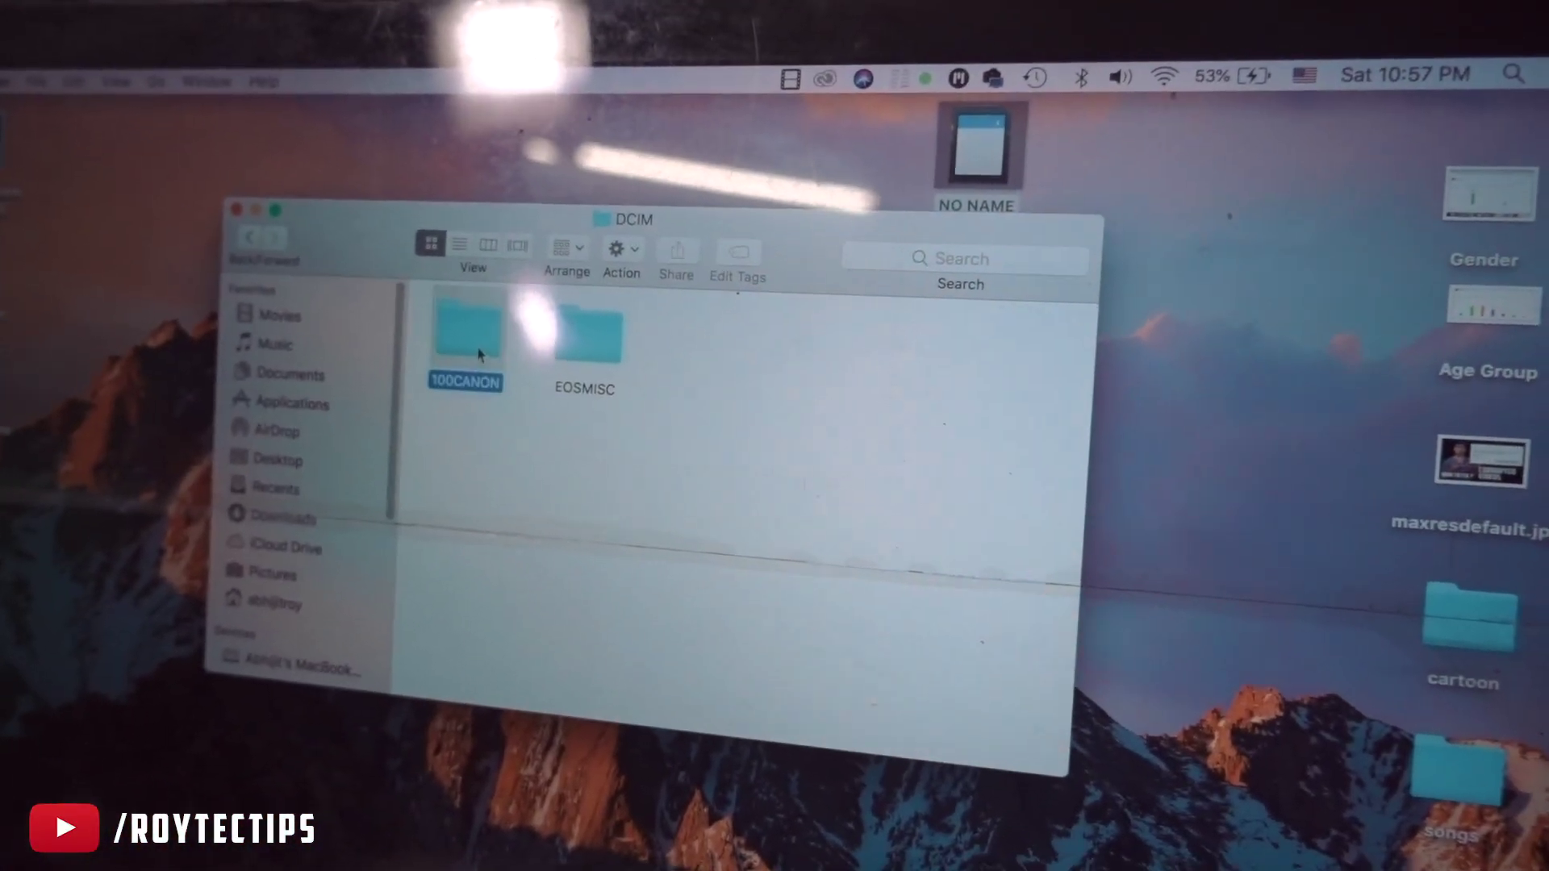
pyautogui.doubleClick(457, 355)
pyautogui.click(263, 240)
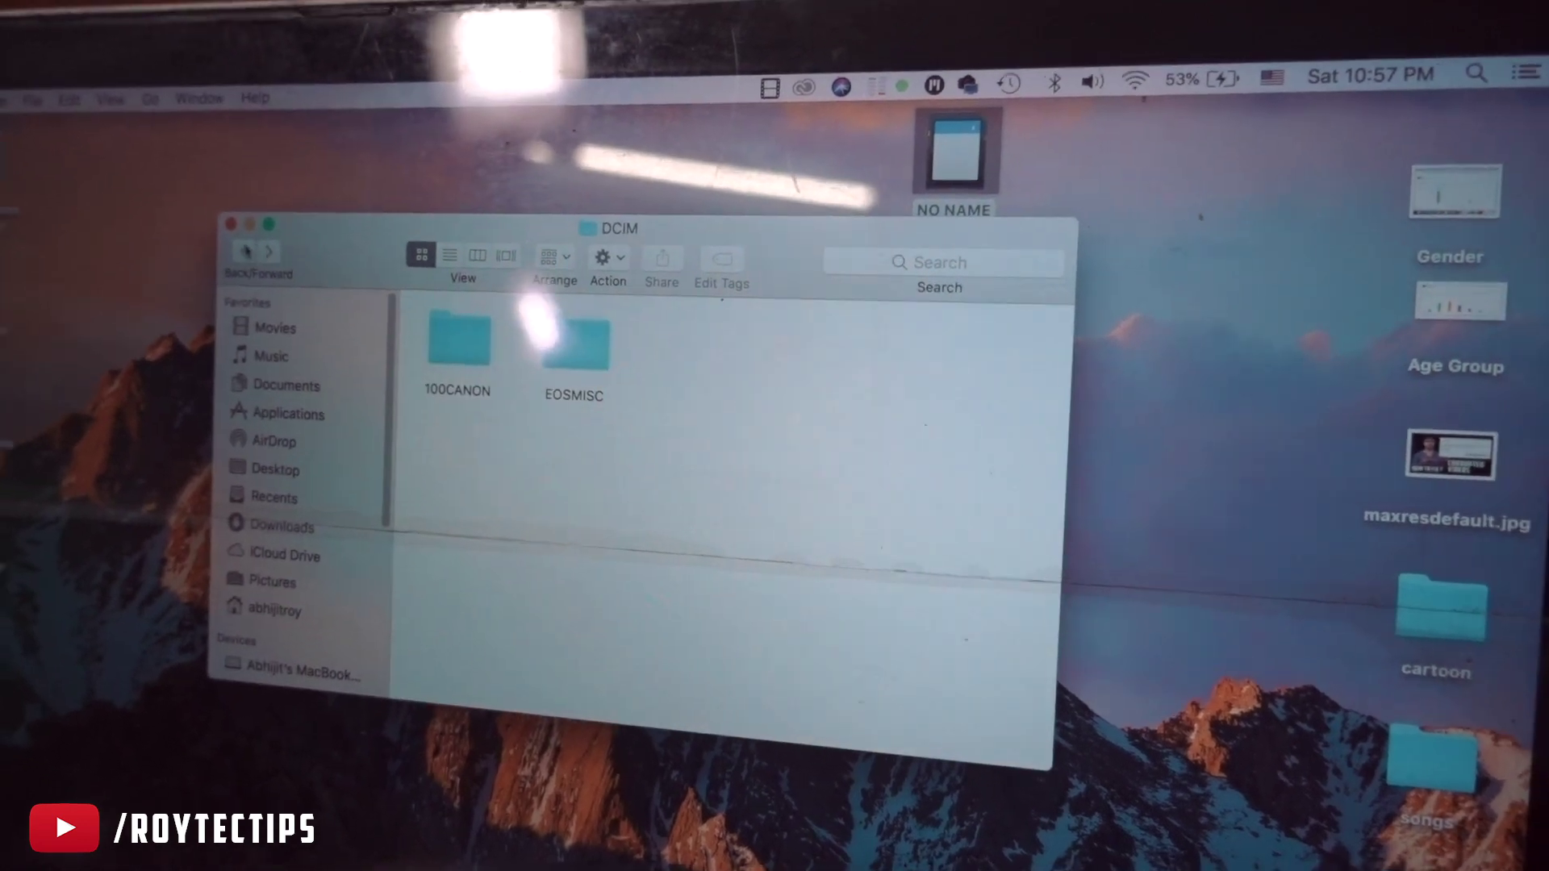
pyautogui.click(262, 241)
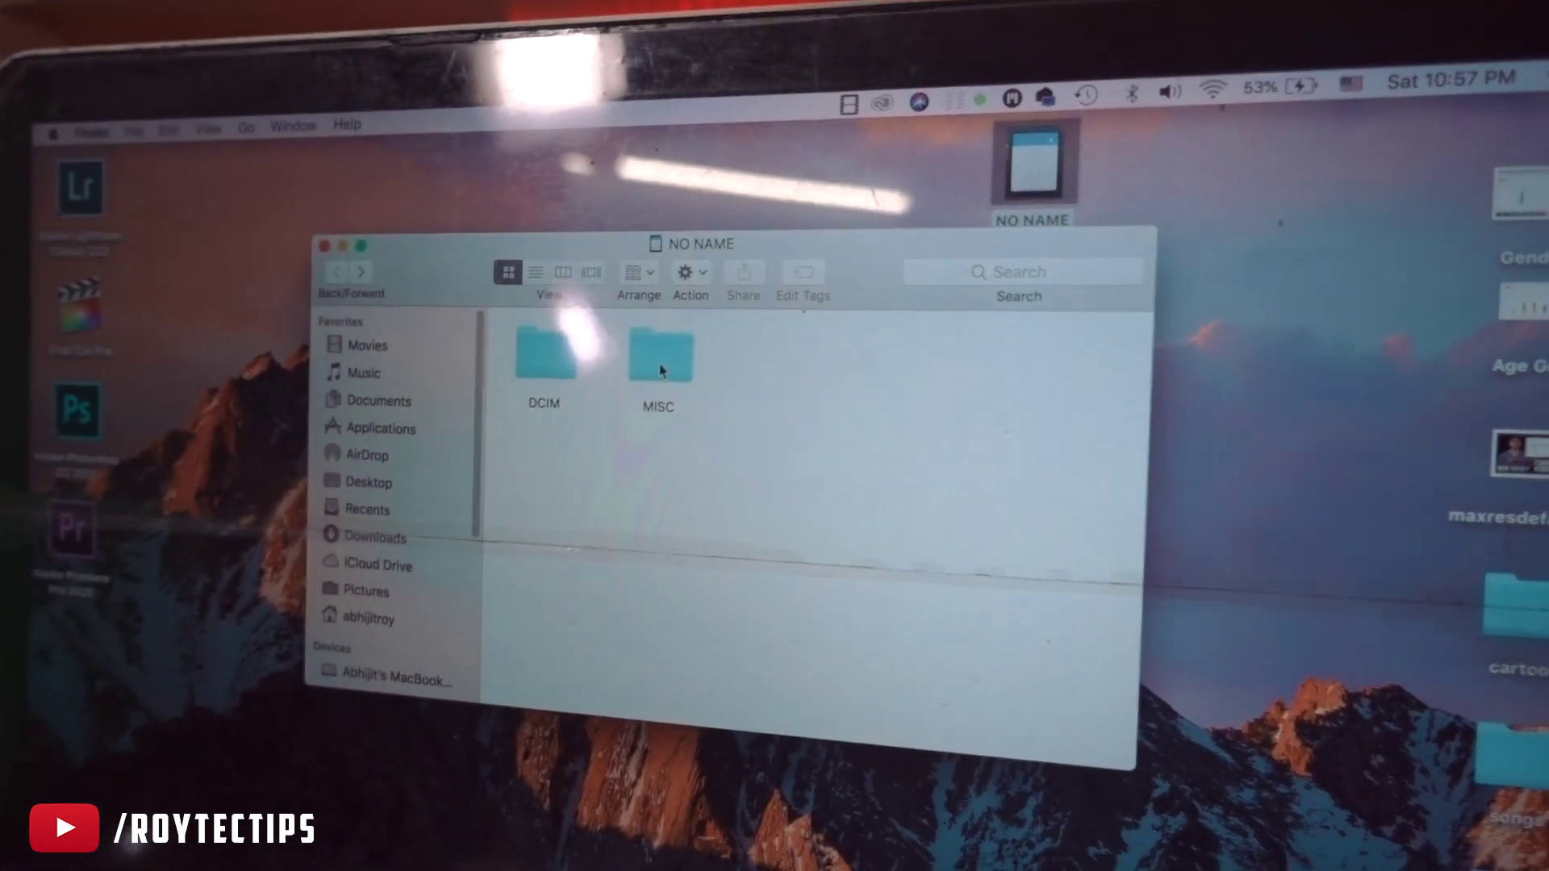
pyautogui.doubleClick(565, 351)
pyautogui.press('super+w')
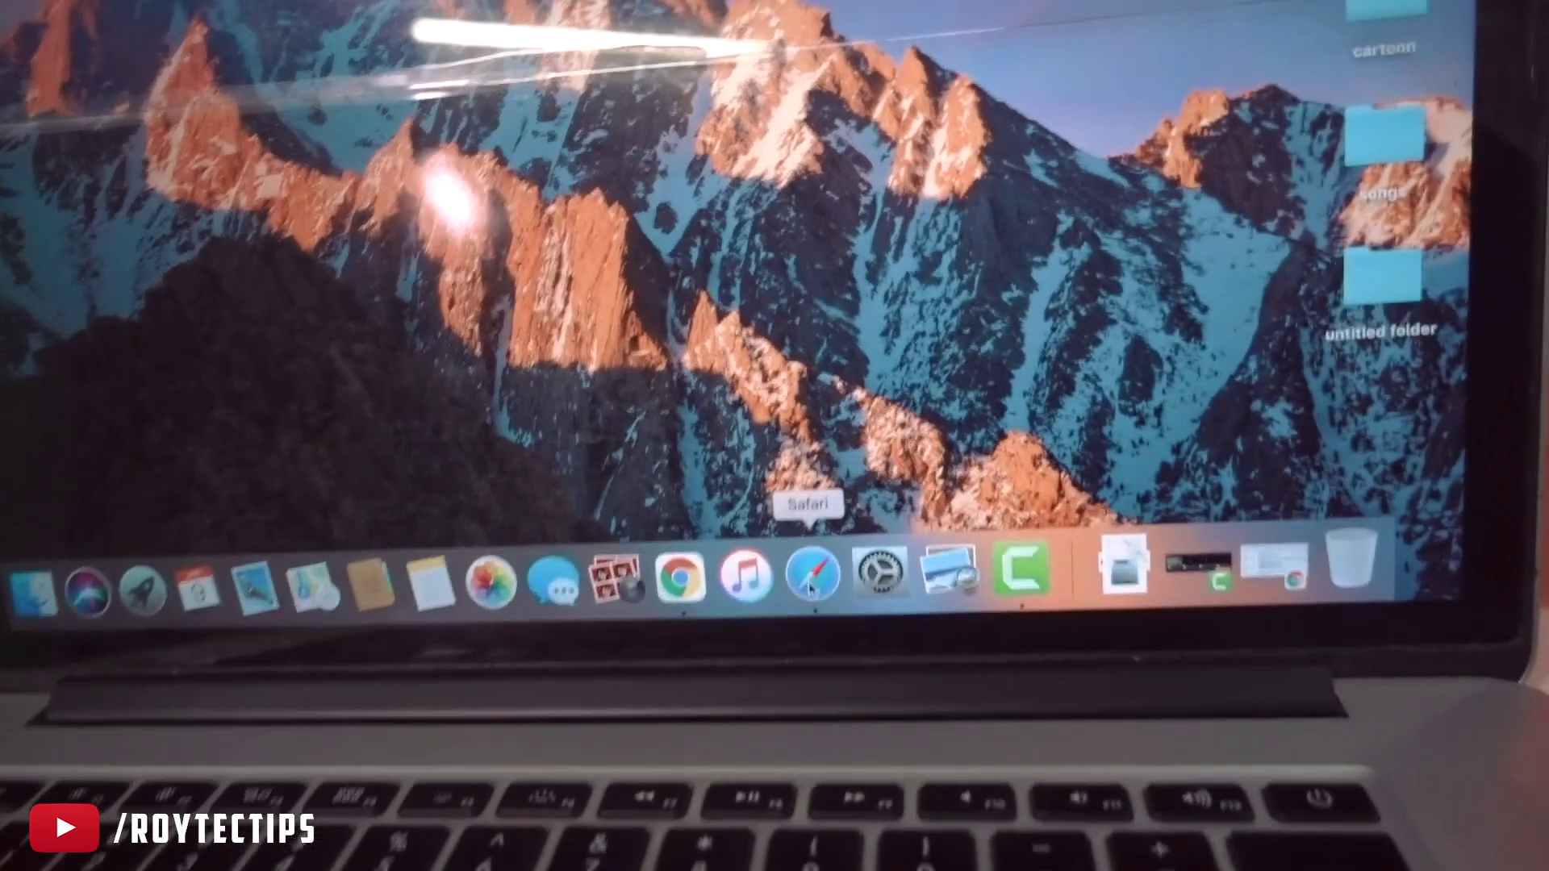
# Launch Safari and load the pasted stellarinfo.com free-mac-data-recovery.php address
pyautogui.click(808, 584)
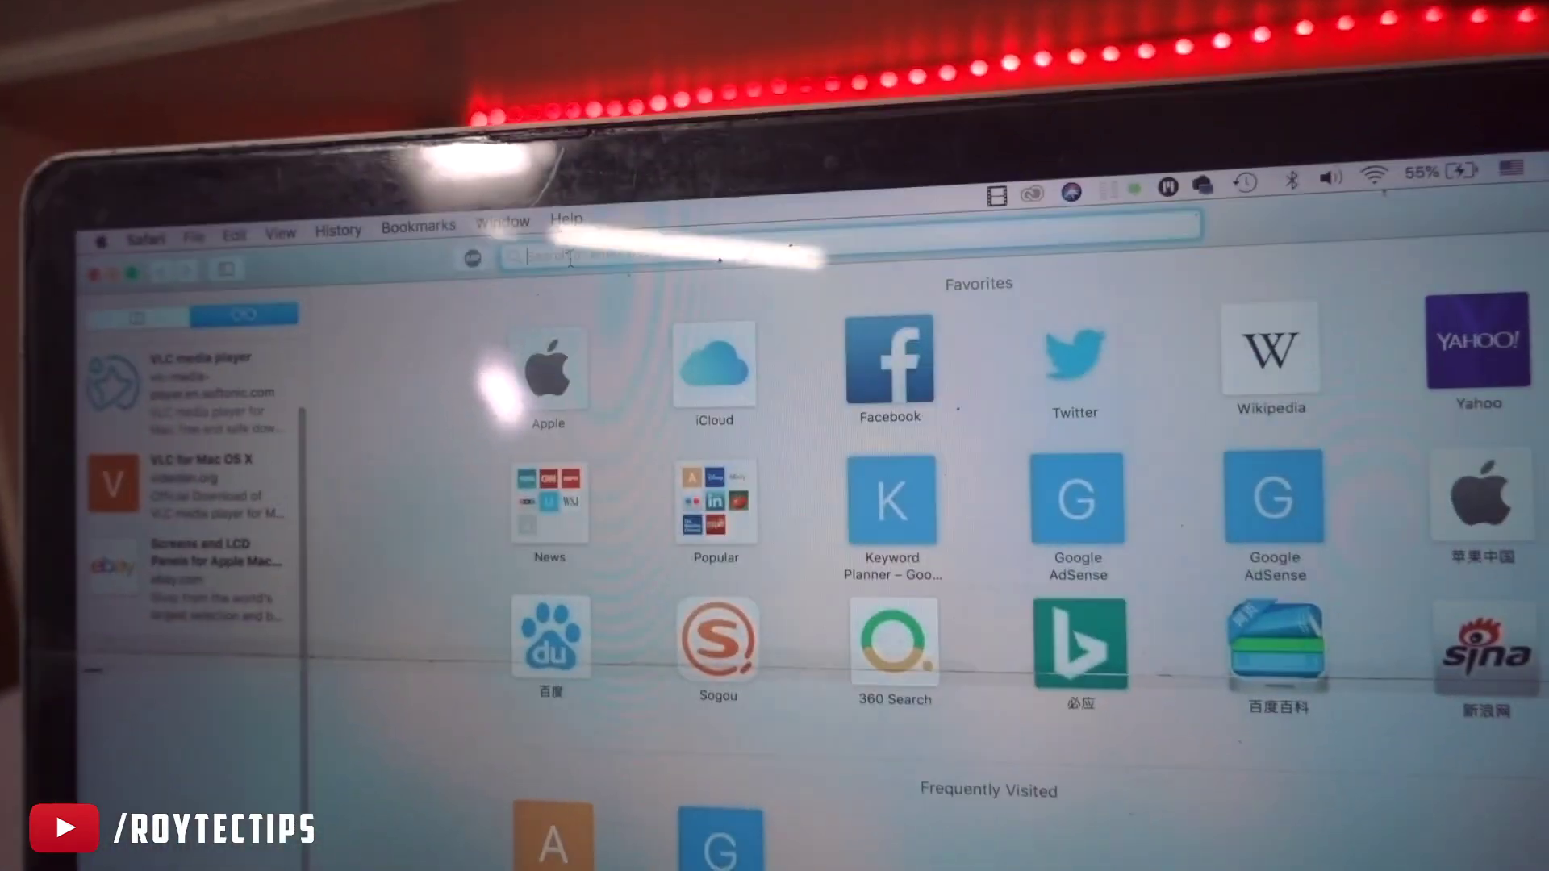
pyautogui.rightClick(601, 315)
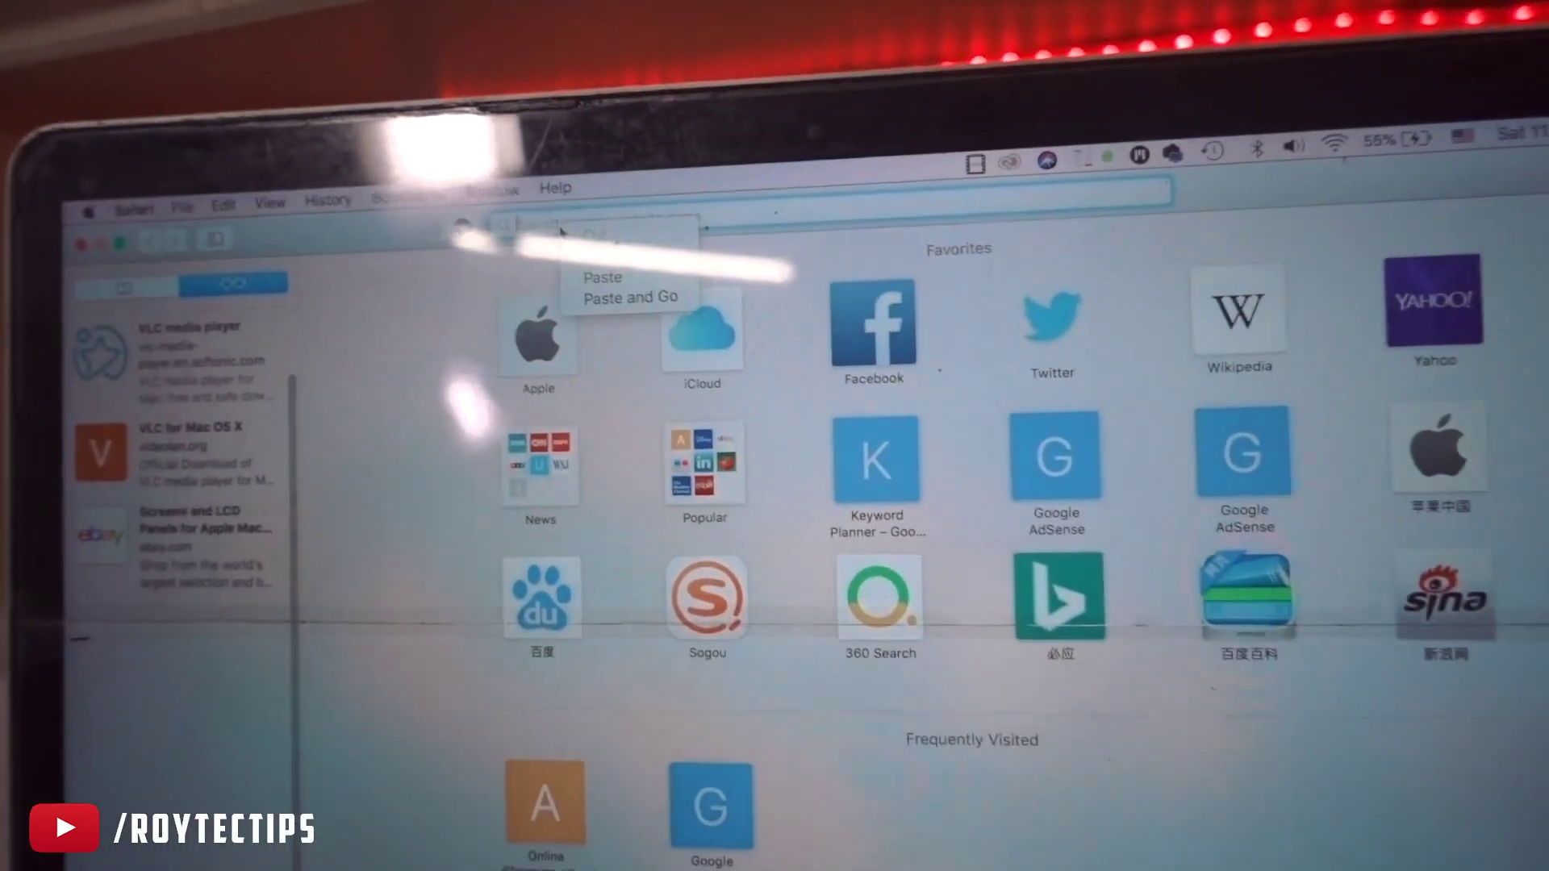
pyautogui.click(574, 290)
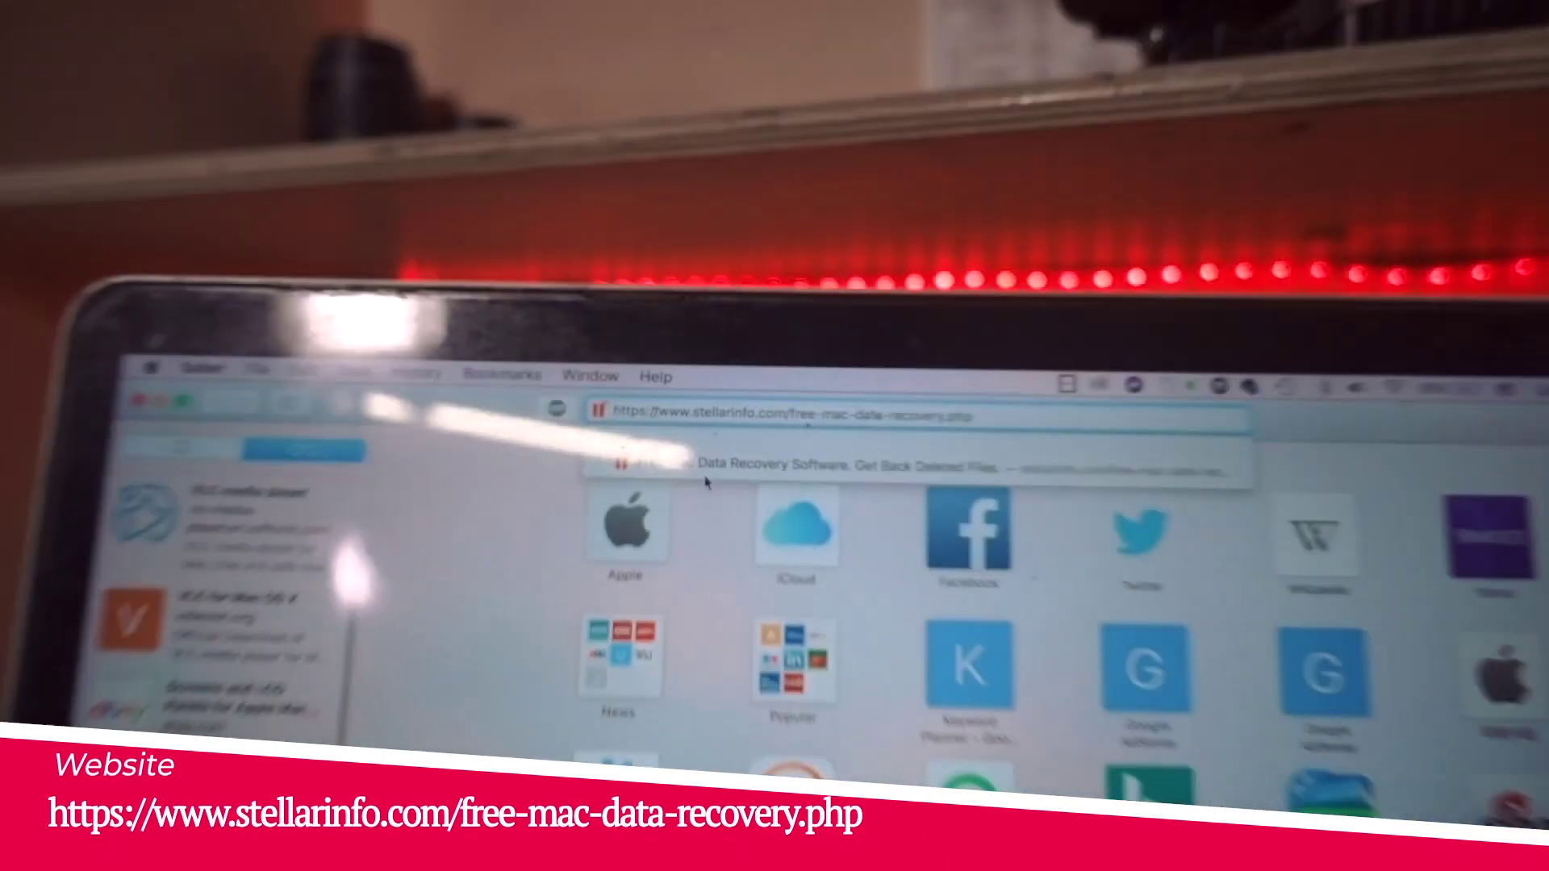
pyautogui.press('Return')
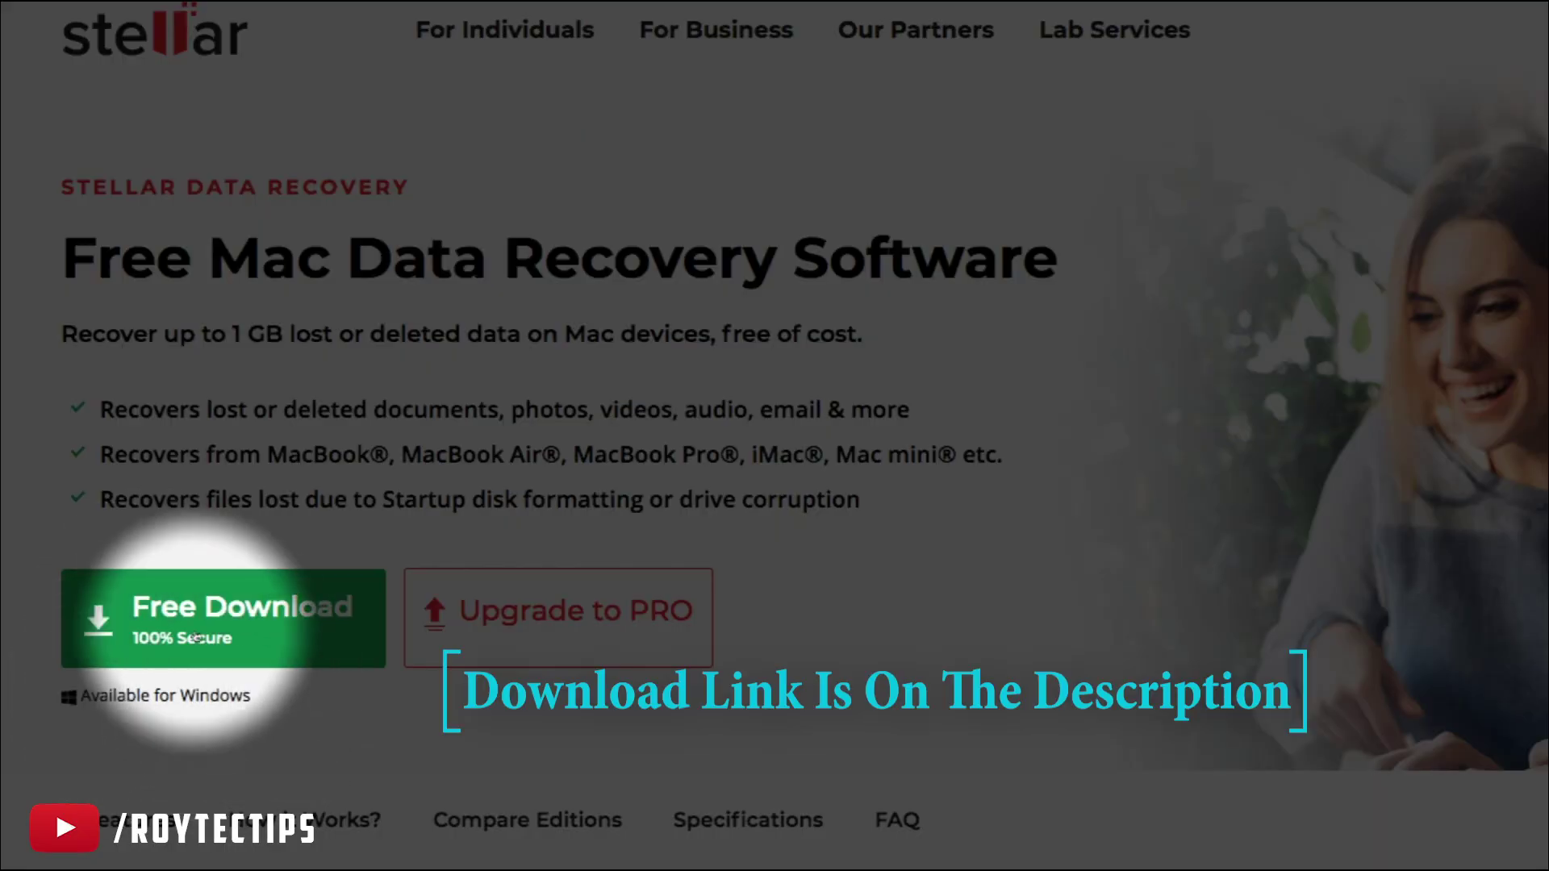
# Open the free download form and fill in the user's name, e-mail address and Captcha answer 12
pyautogui.click(190, 623)
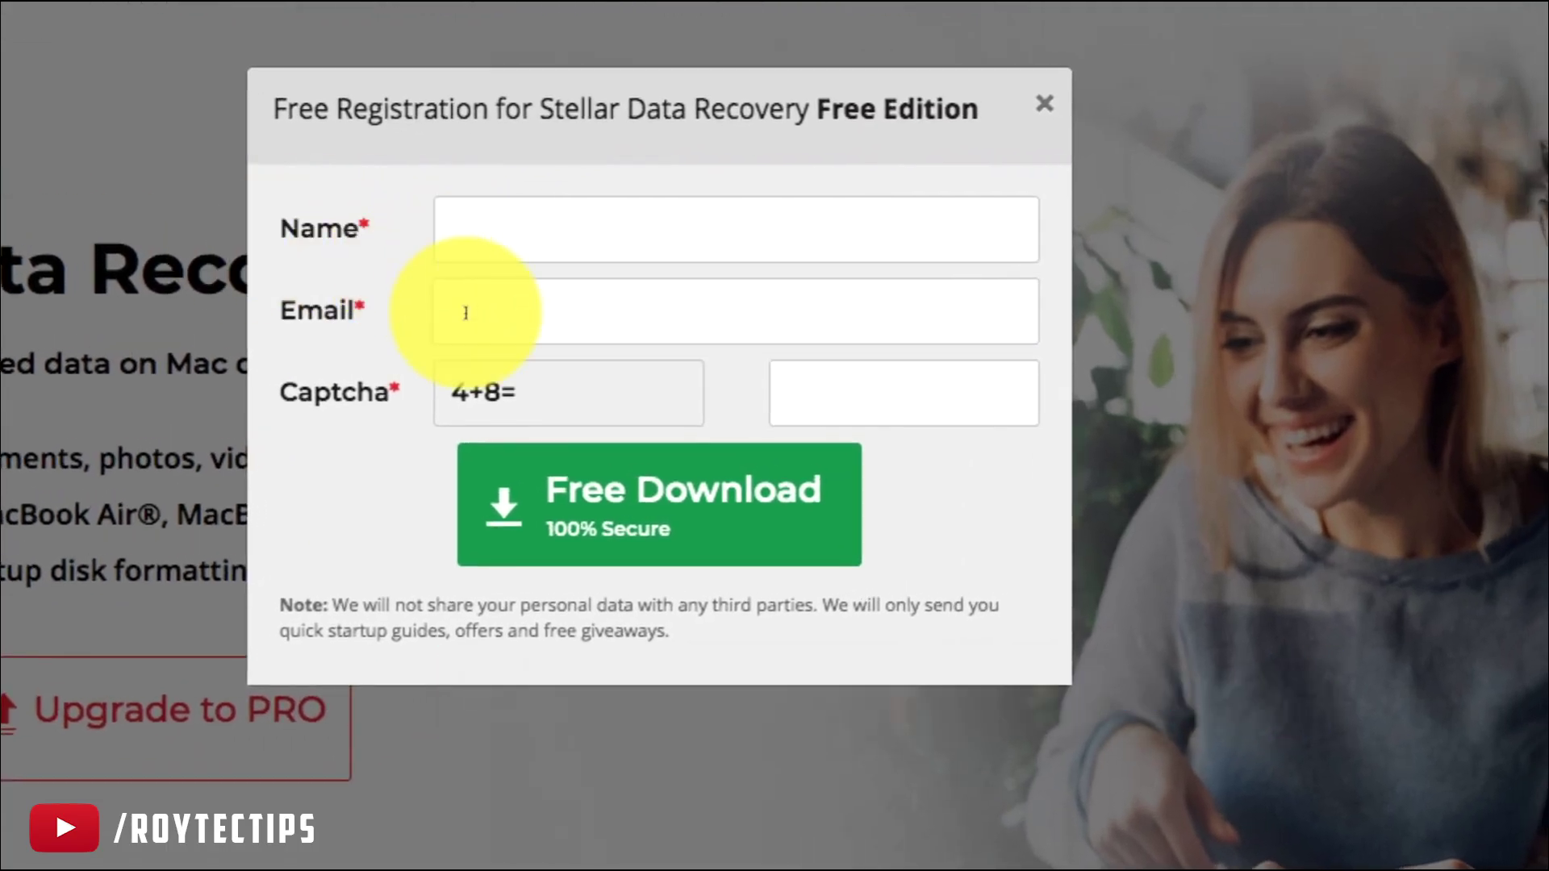
pyautogui.press('Tab')
pyautogui.write('roy')
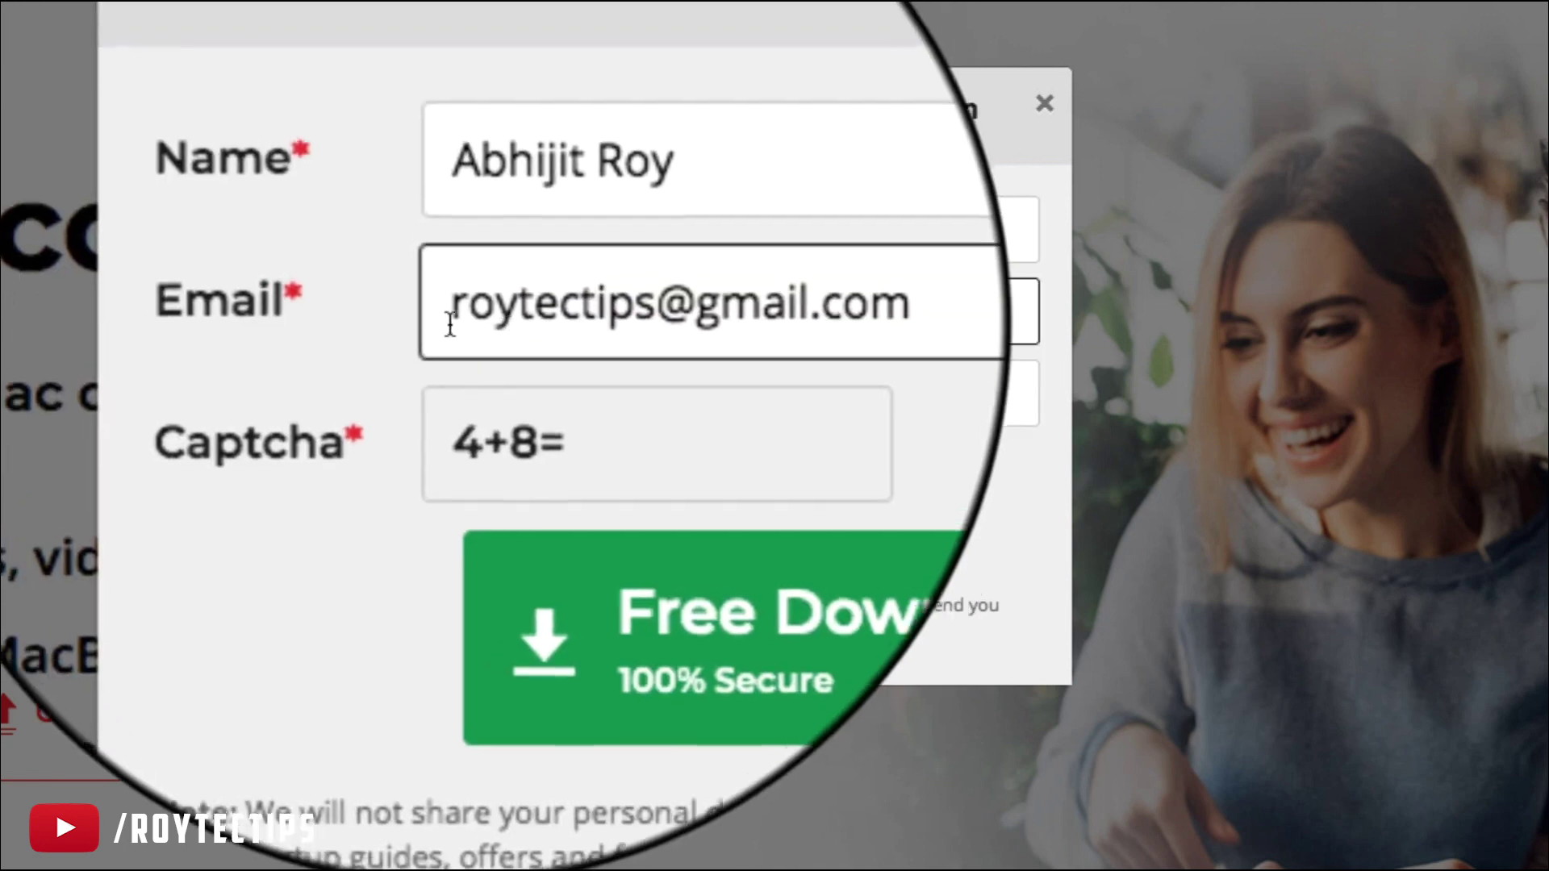
pyautogui.moveTo(450, 313); pyautogui.dragTo(715, 317)
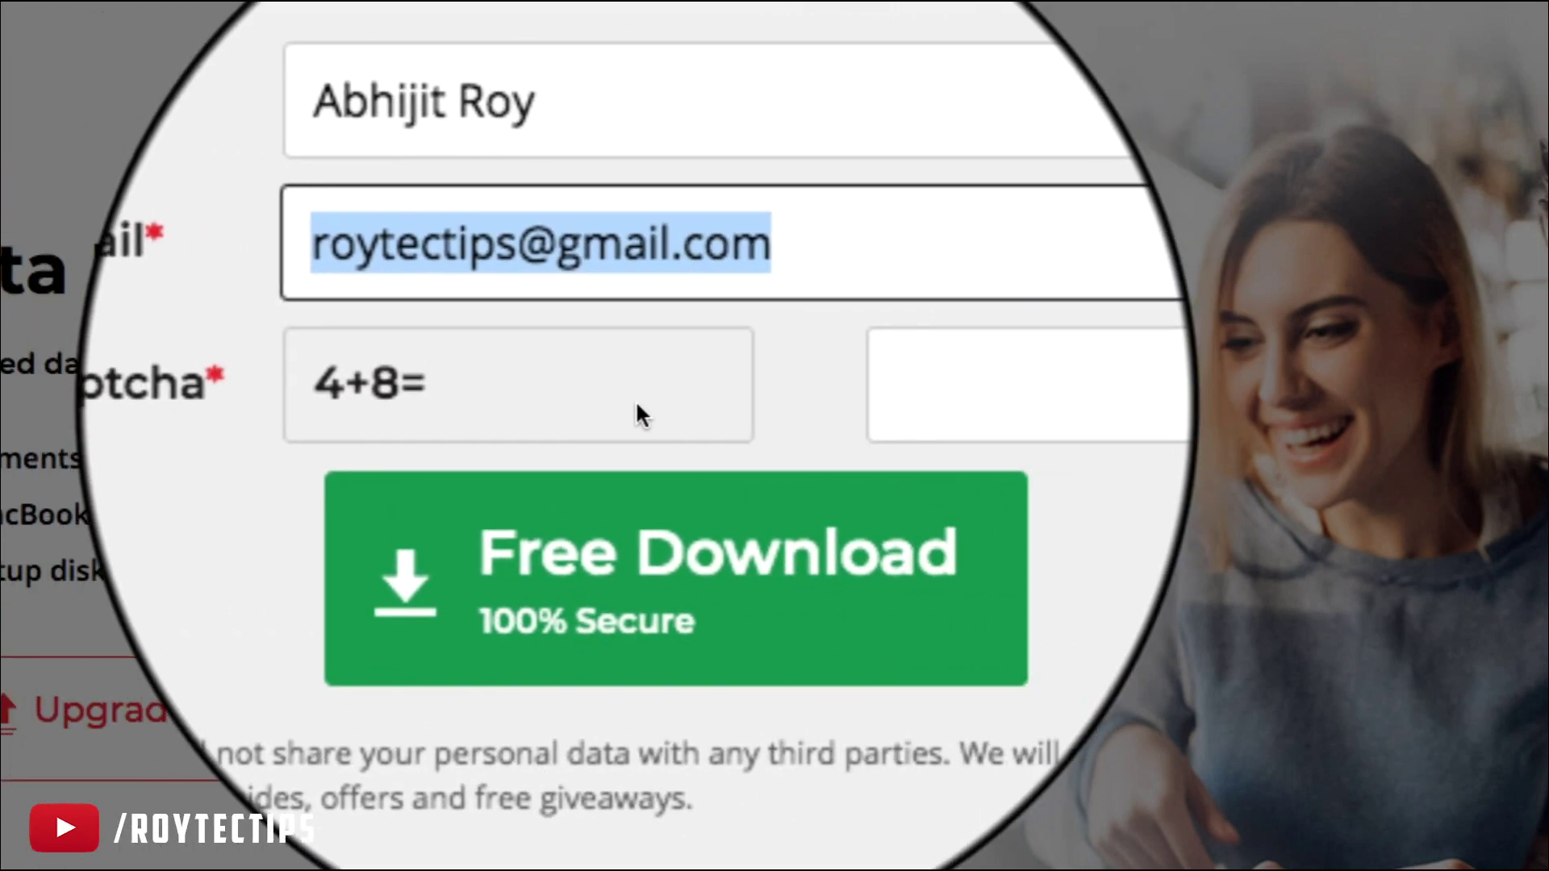
pyautogui.click(831, 387)
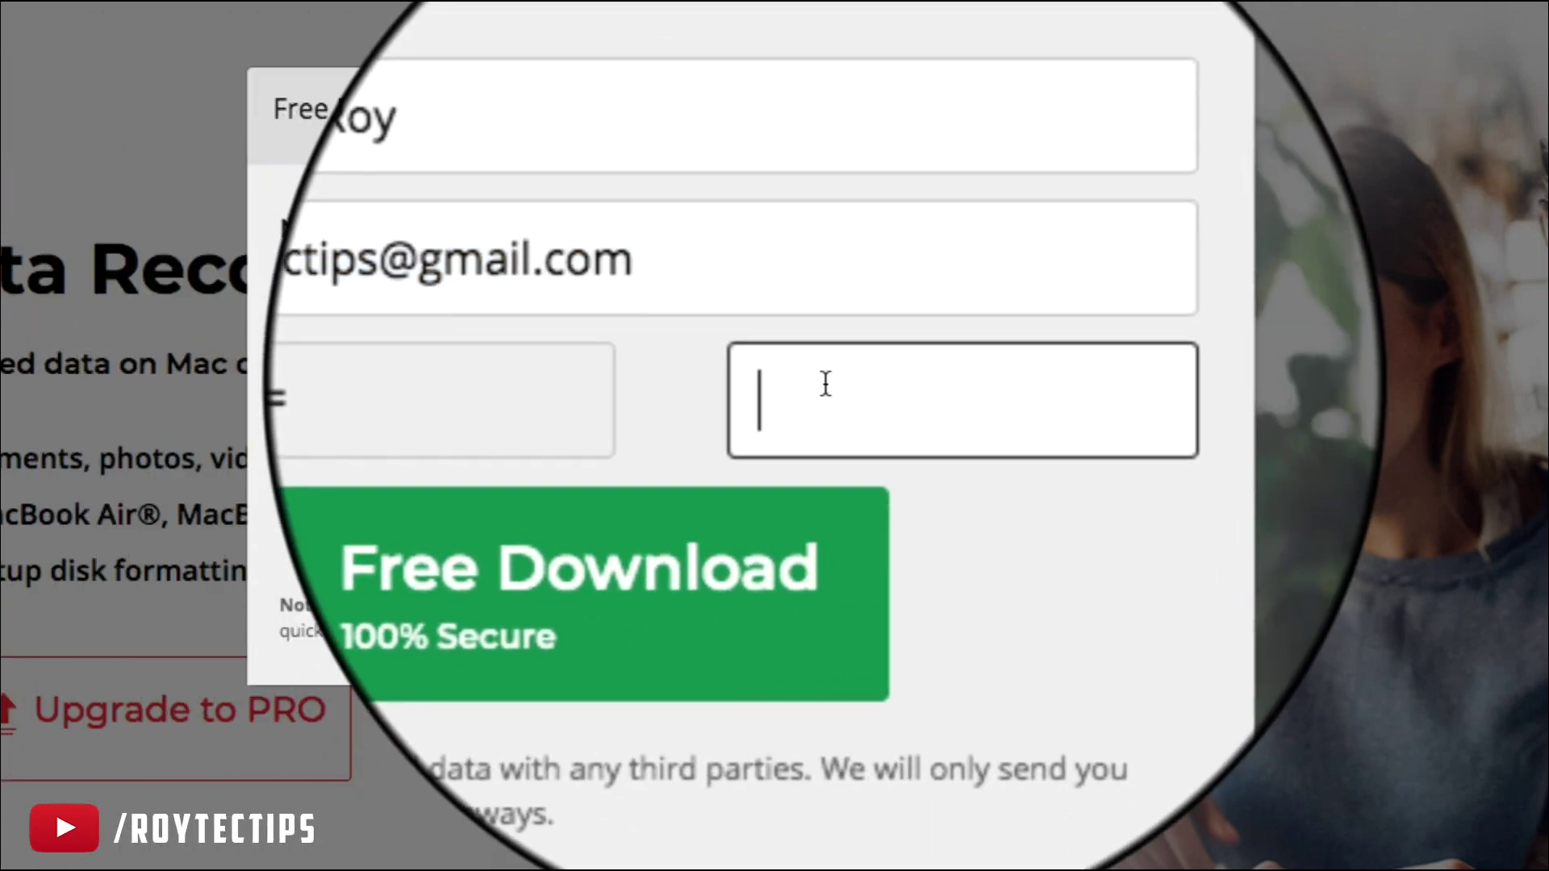
pyautogui.write('12')
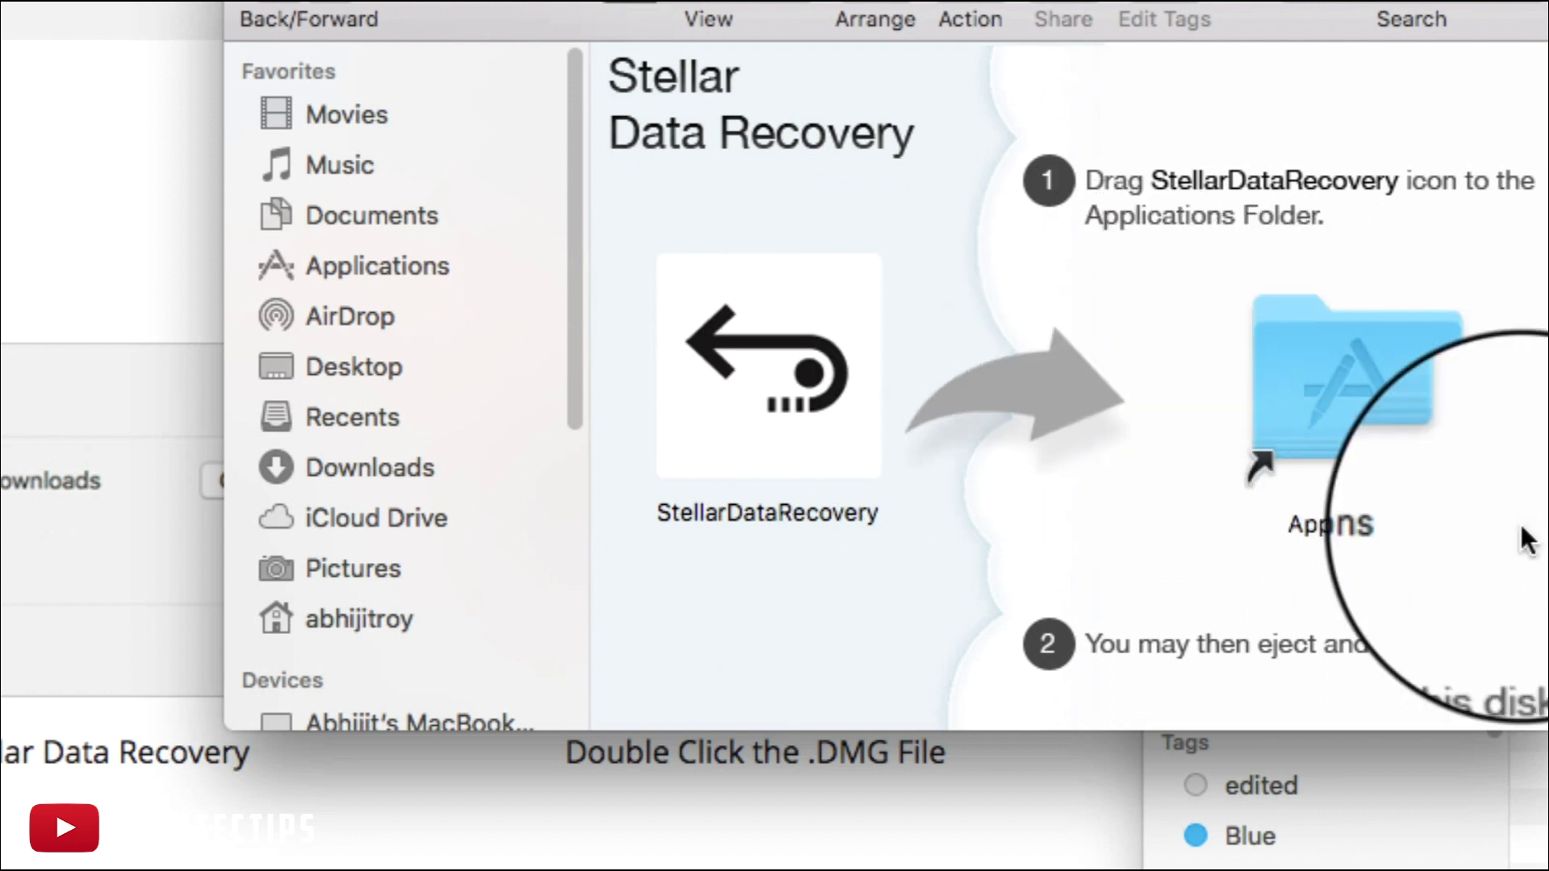
# Drag the StellarDataRecovery icon onto the Applications folder shortcut
pyautogui.moveTo(783, 384); pyautogui.dragTo(1191, 363)
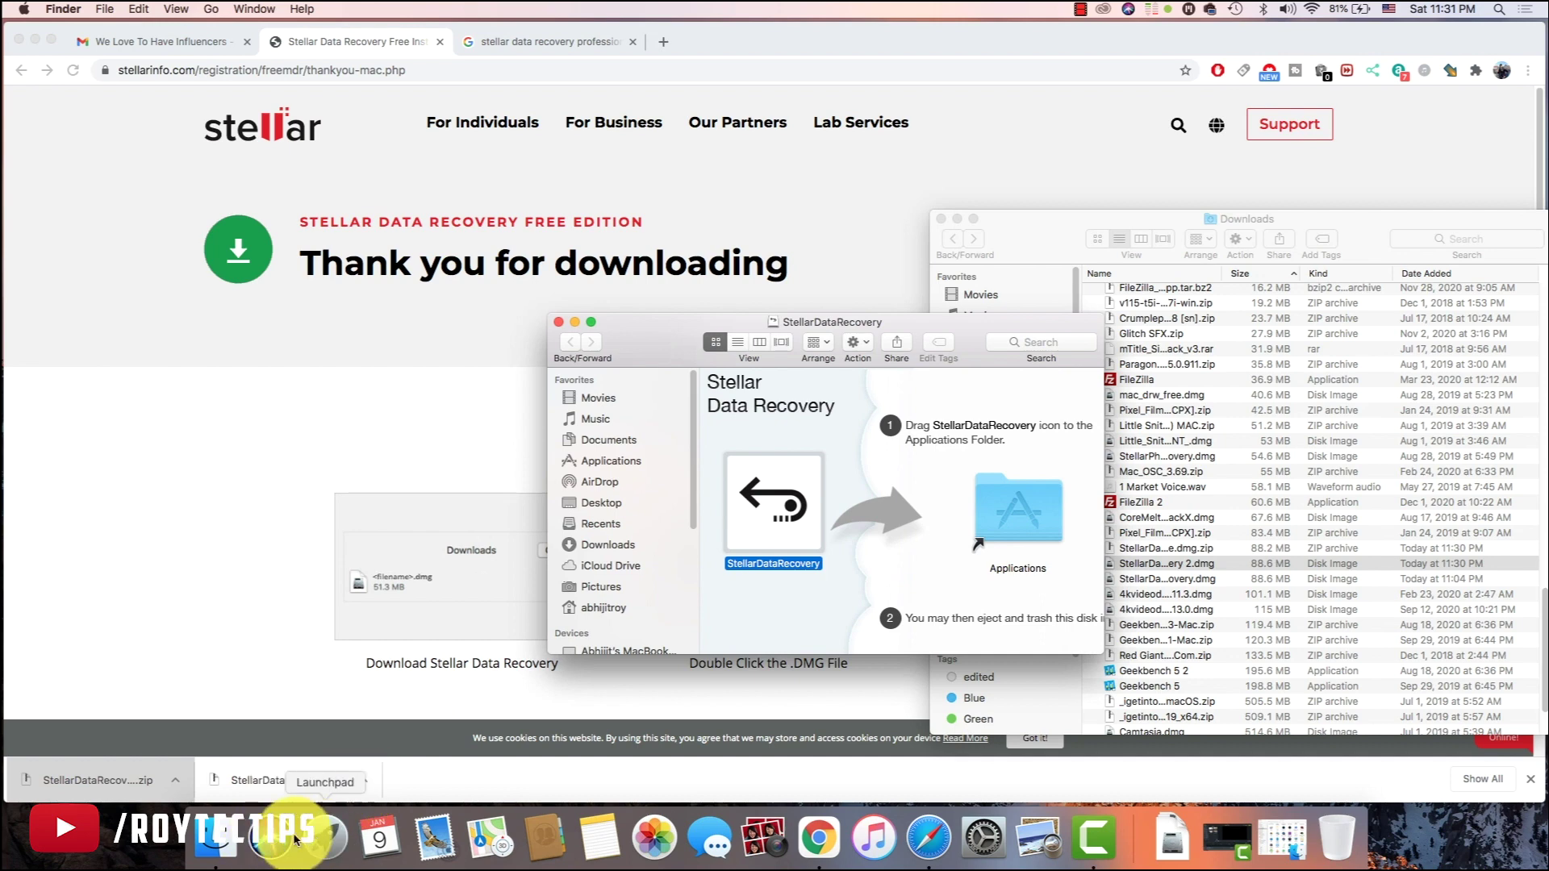
# Launch StellarDataRecovery from Launchpad, allow it to open and authorise it with the account password
pyautogui.click(320, 831)
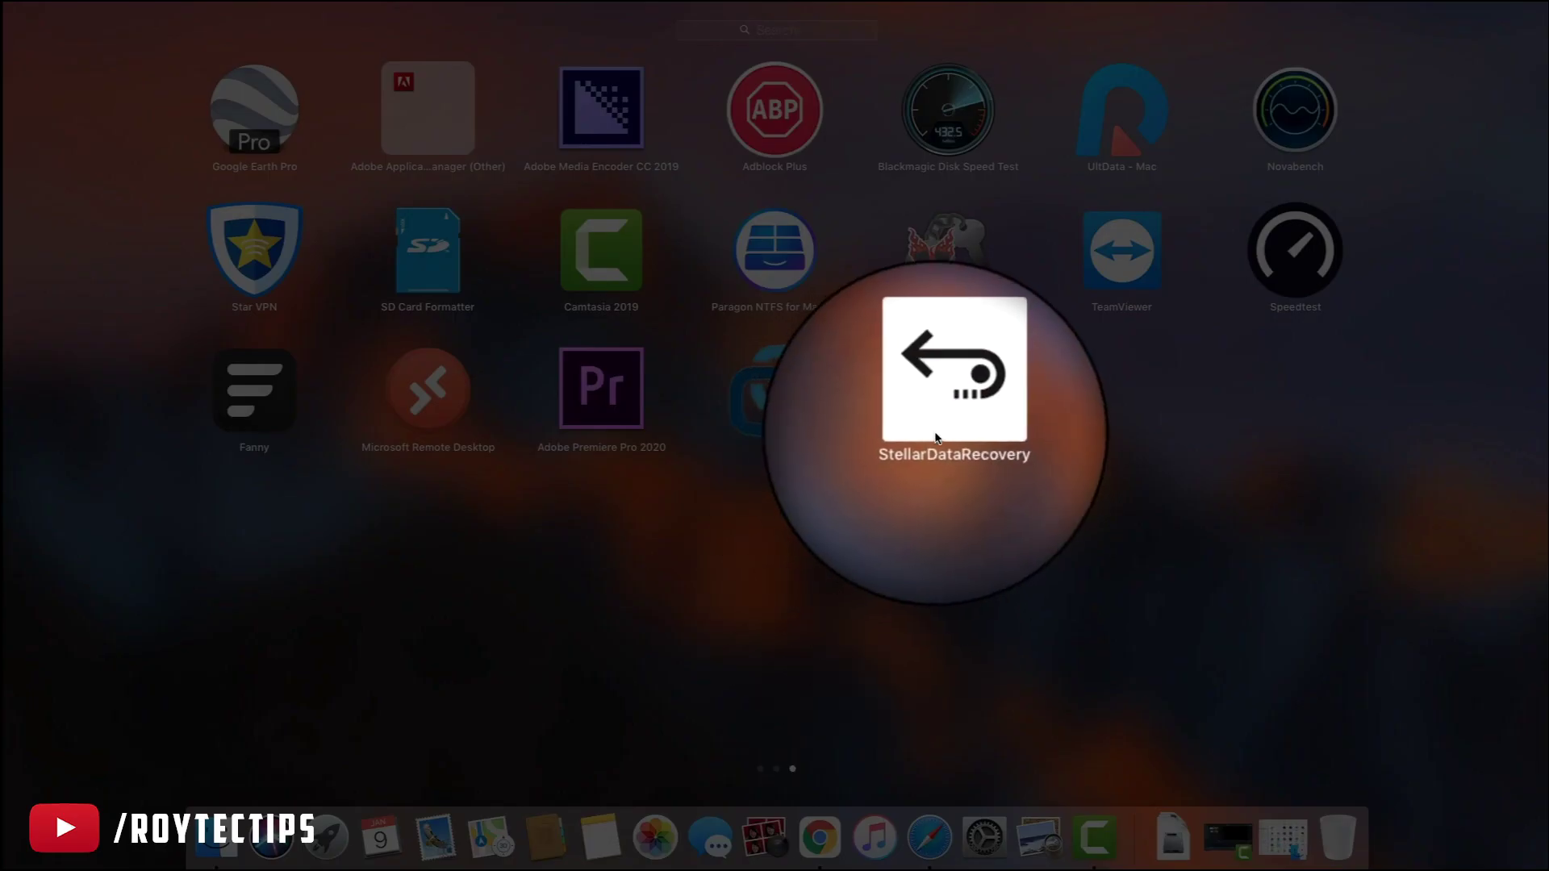
pyautogui.click(938, 436)
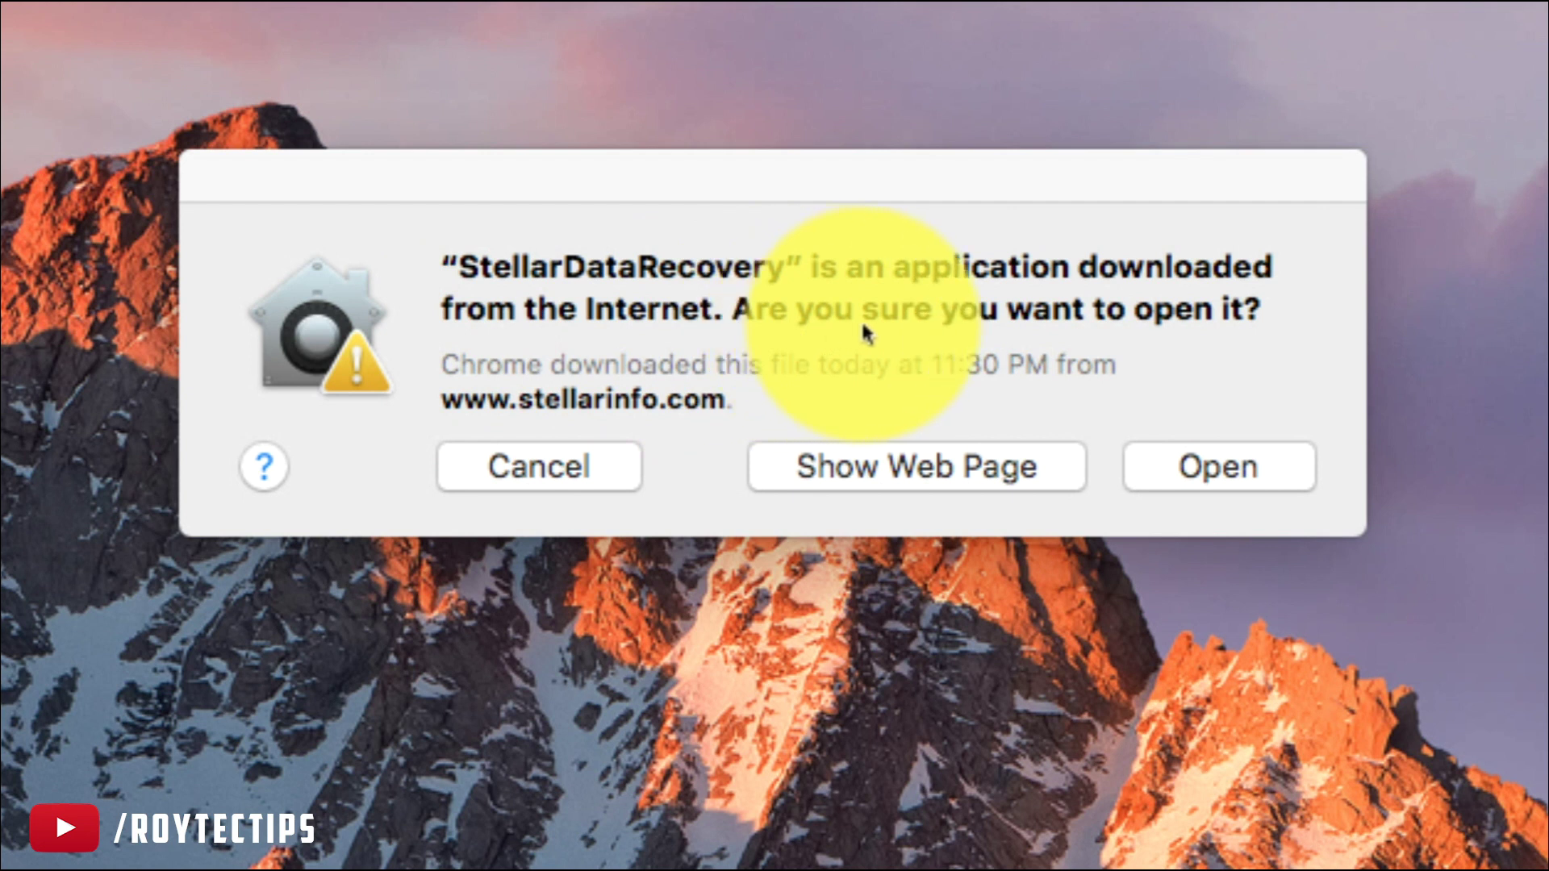
pyautogui.click(1199, 452)
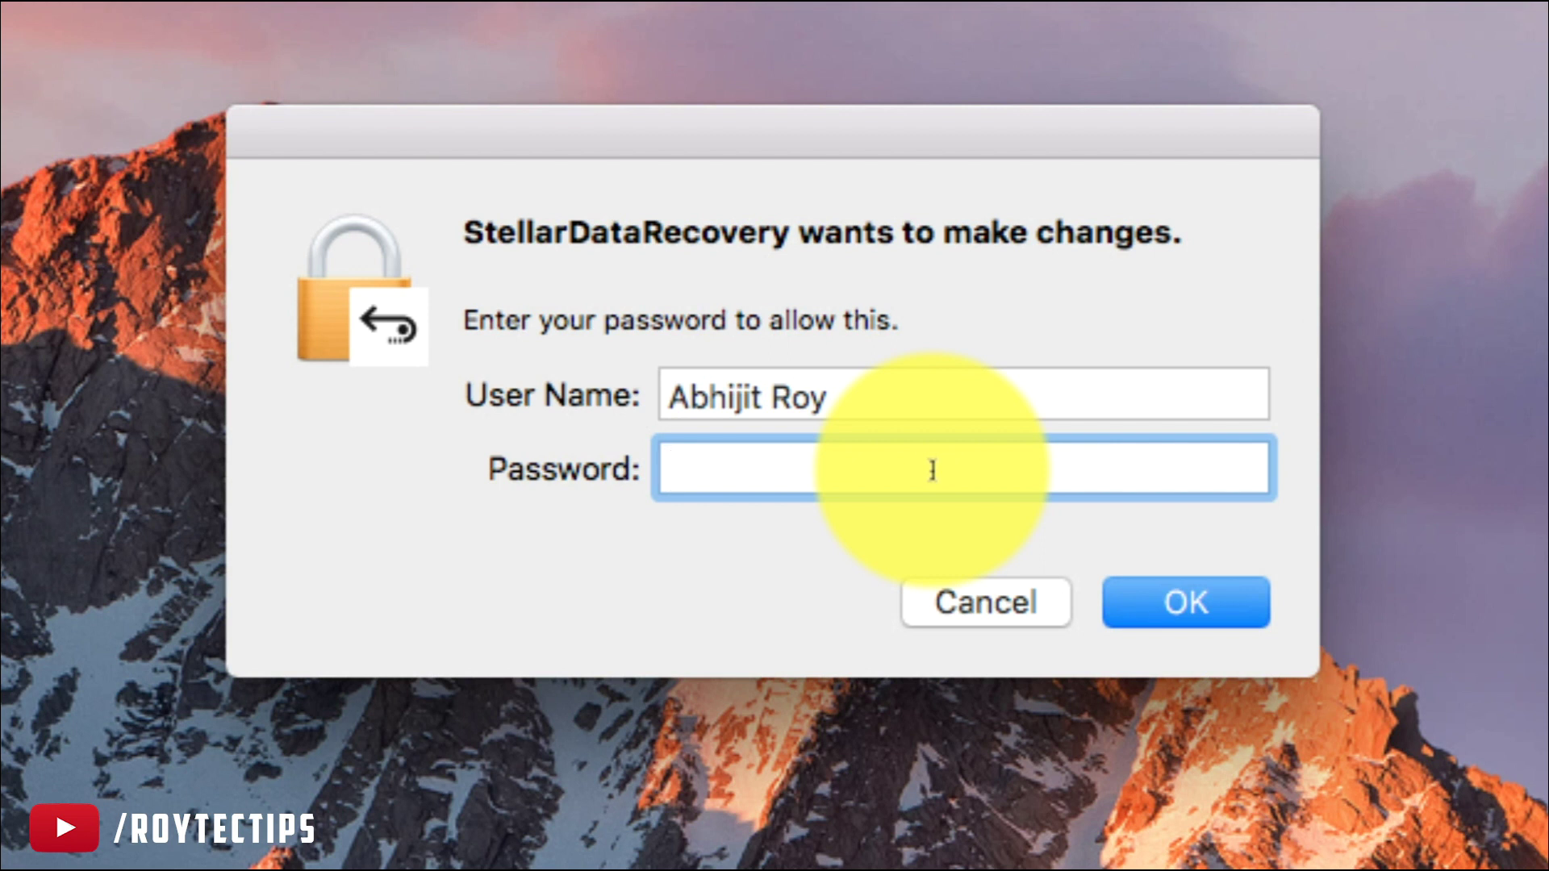
pyautogui.write('•••••')
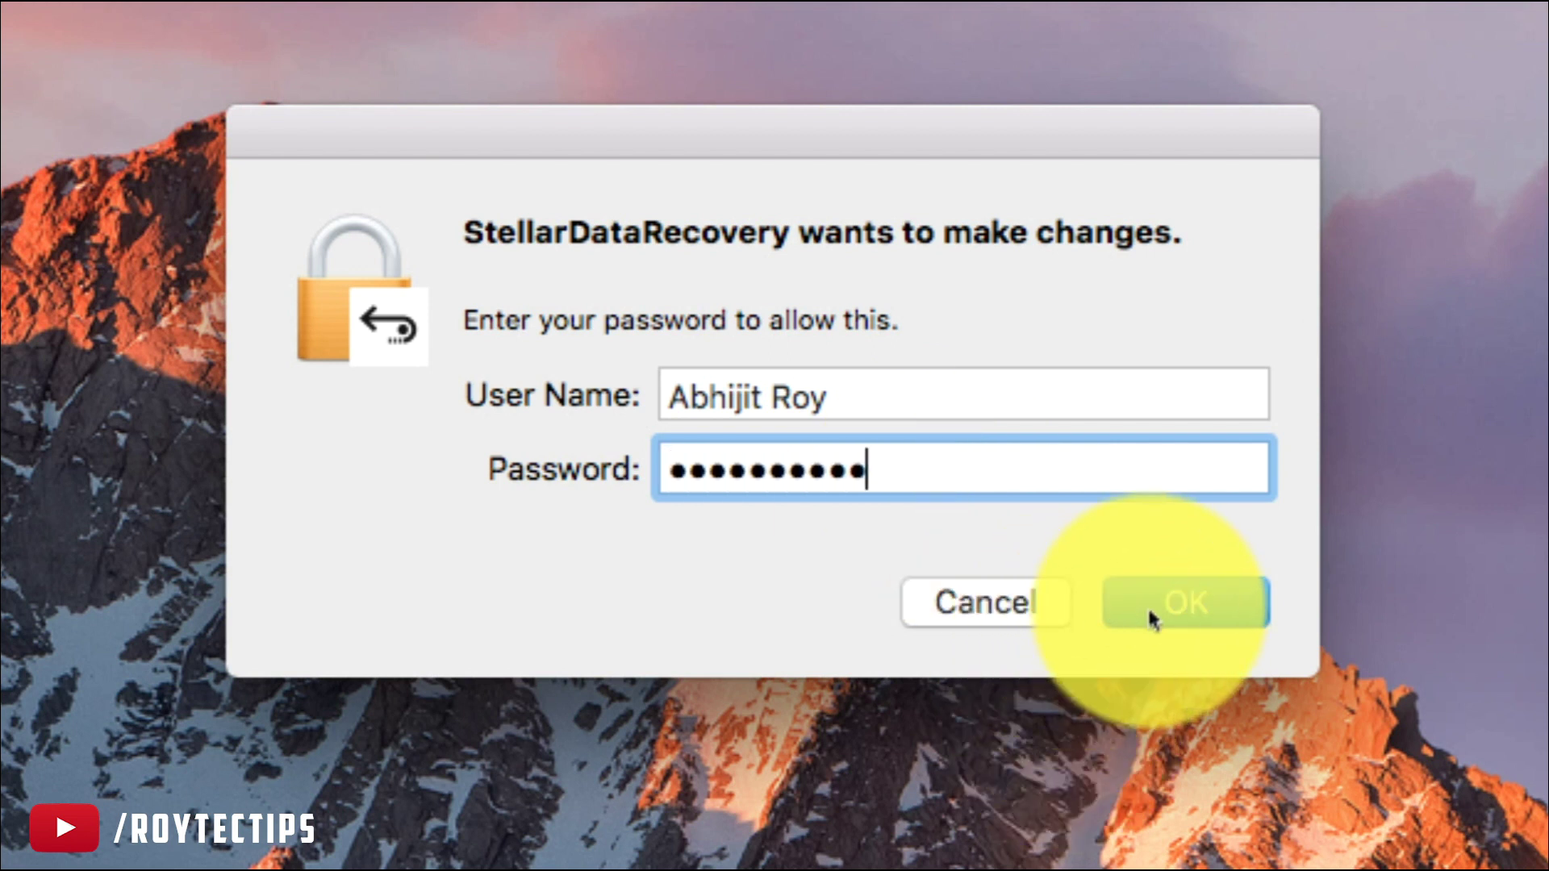
pyautogui.click(1147, 606)
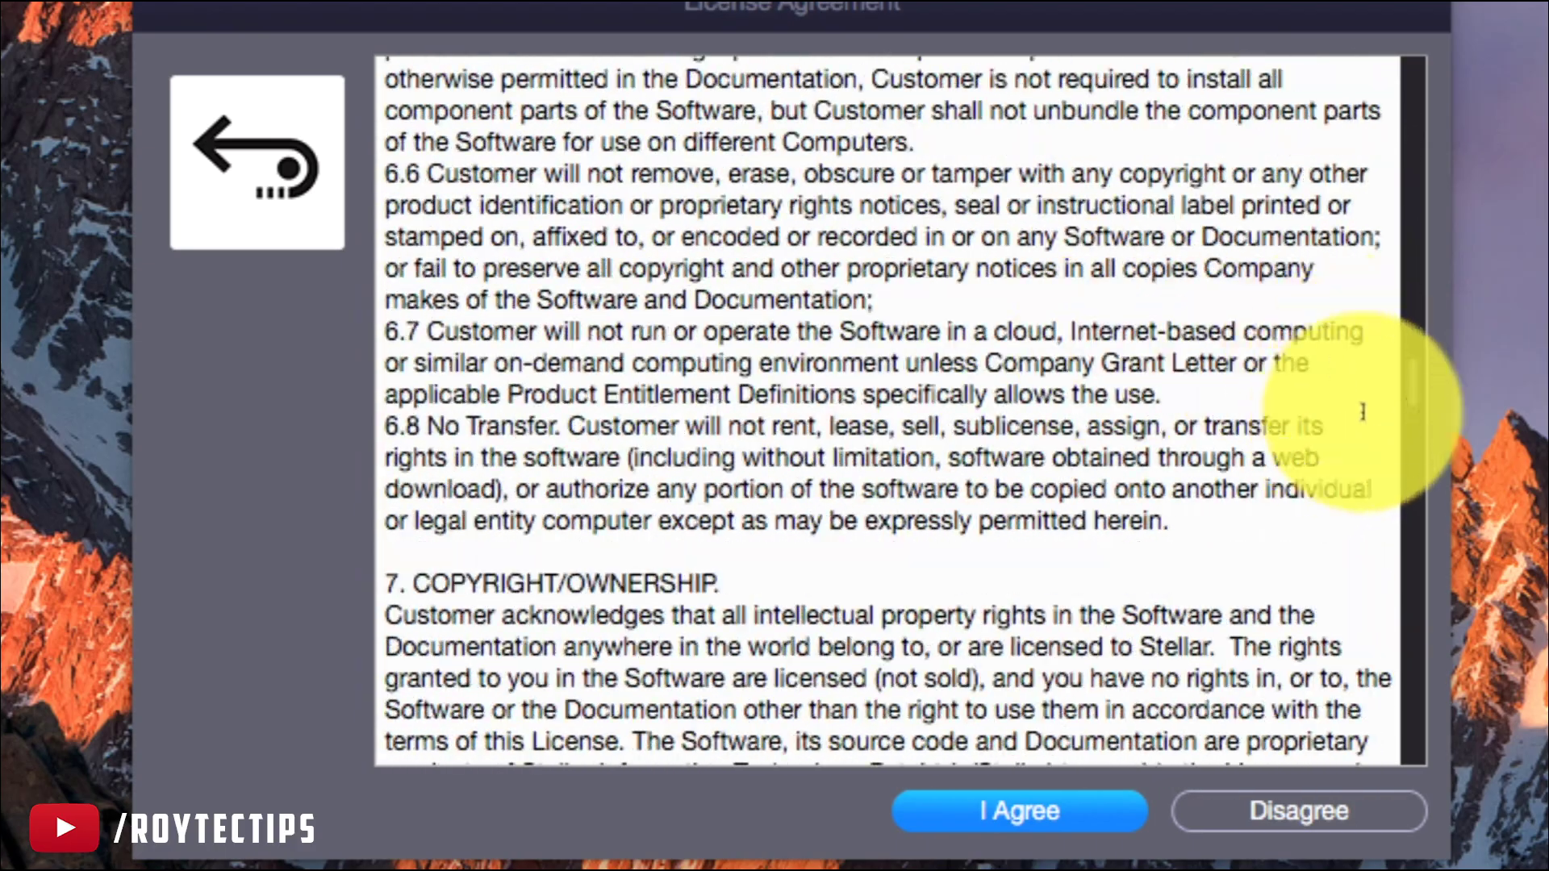
# Scroll through the License Agreement and accept it with I Agree
pyautogui.moveTo(1412, 379); pyautogui.dragTo(1436, 762)
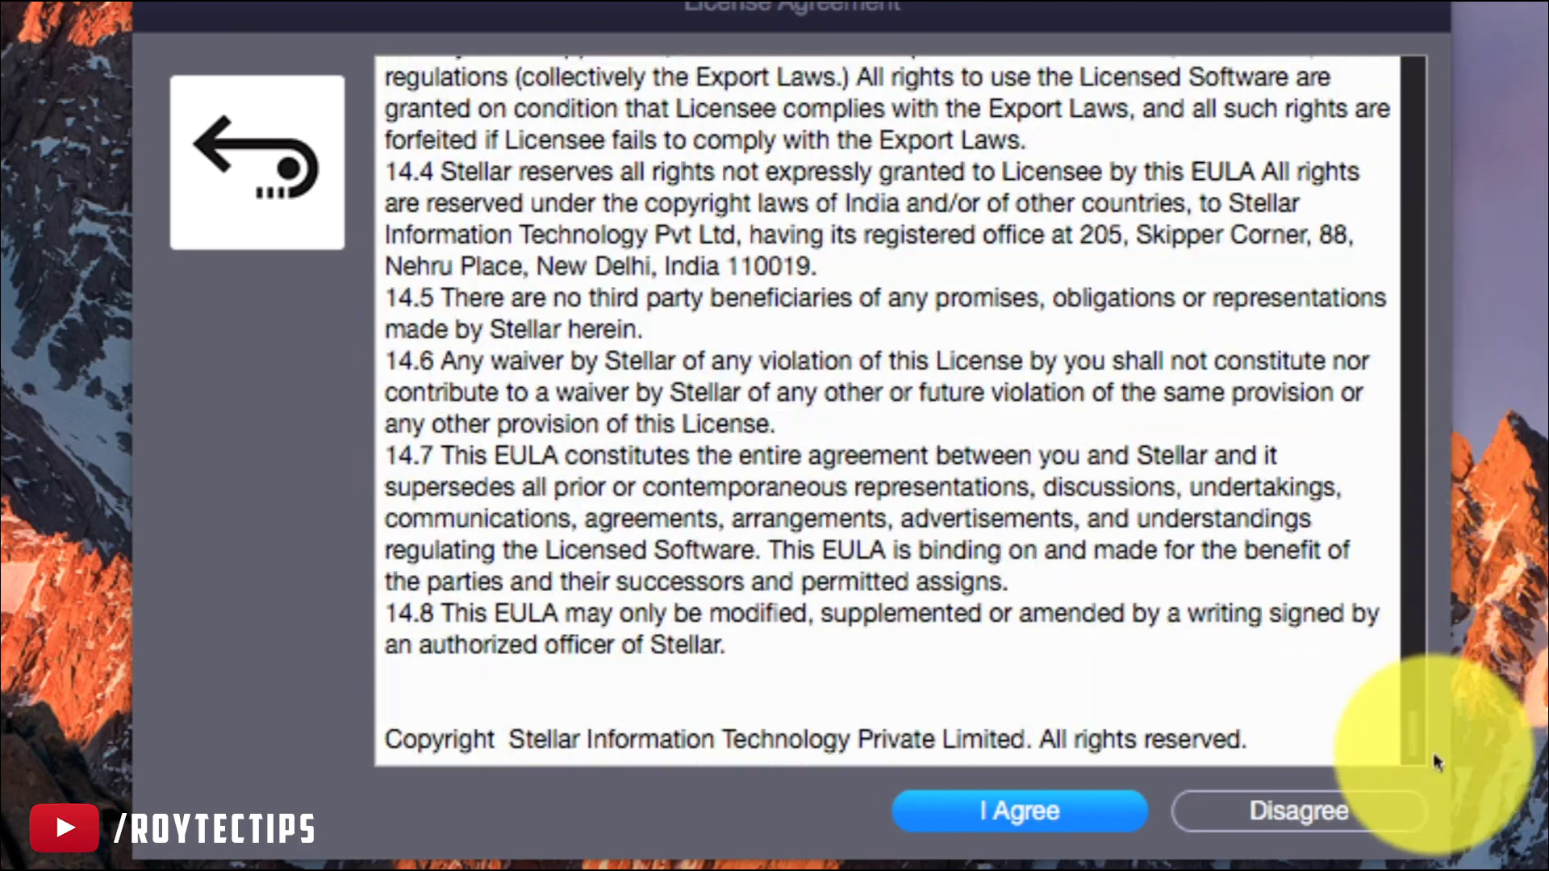
pyautogui.click(1065, 811)
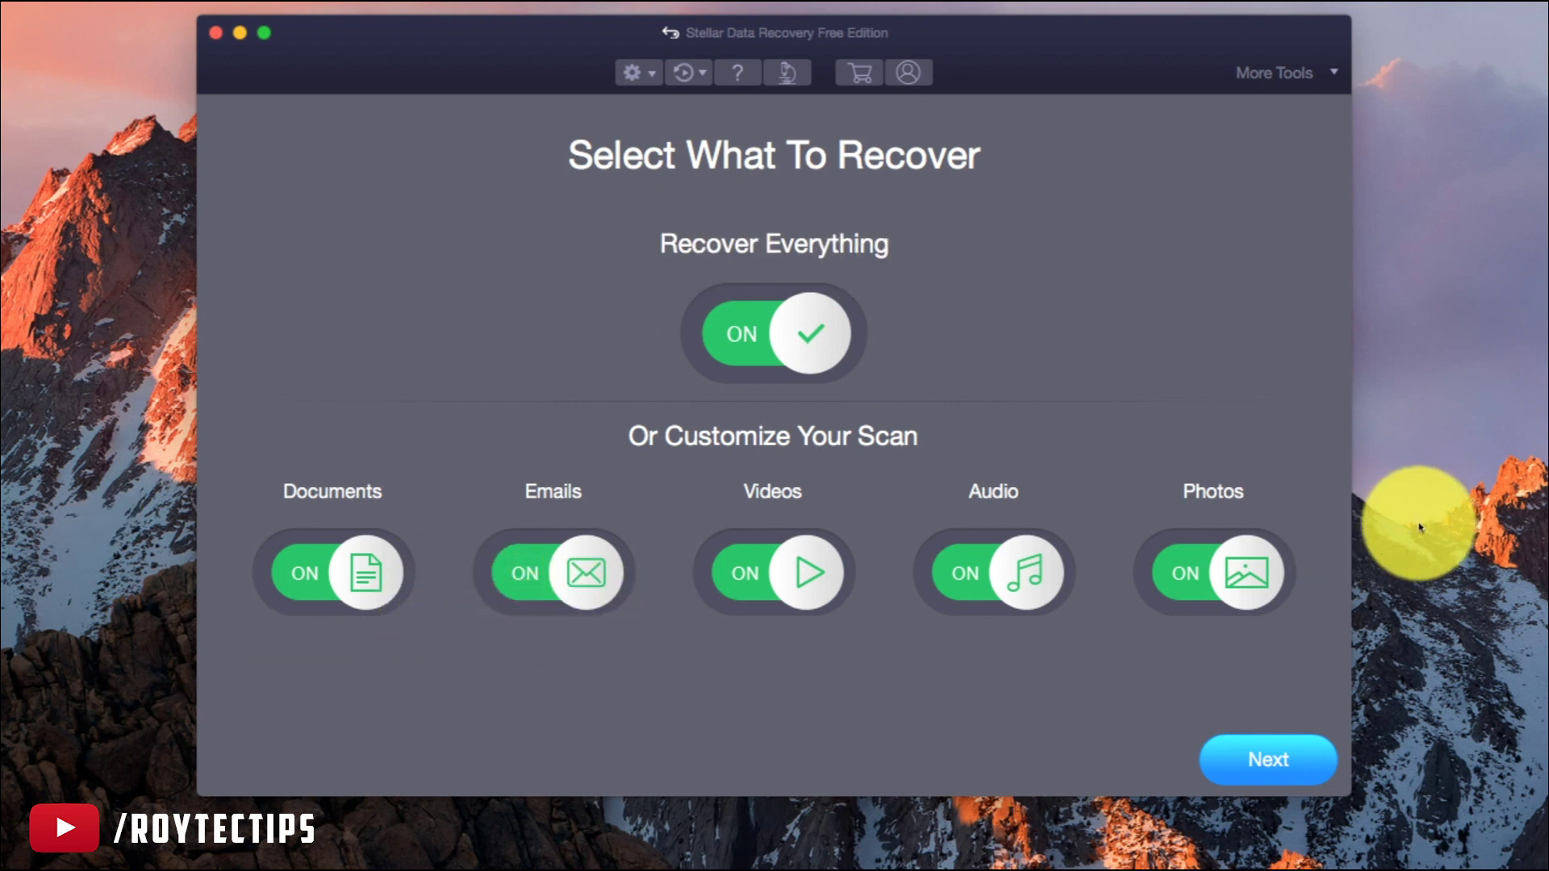
# Switch Documents off under Customize Your Scan and continue to Select Location
pyautogui.click(375, 584)
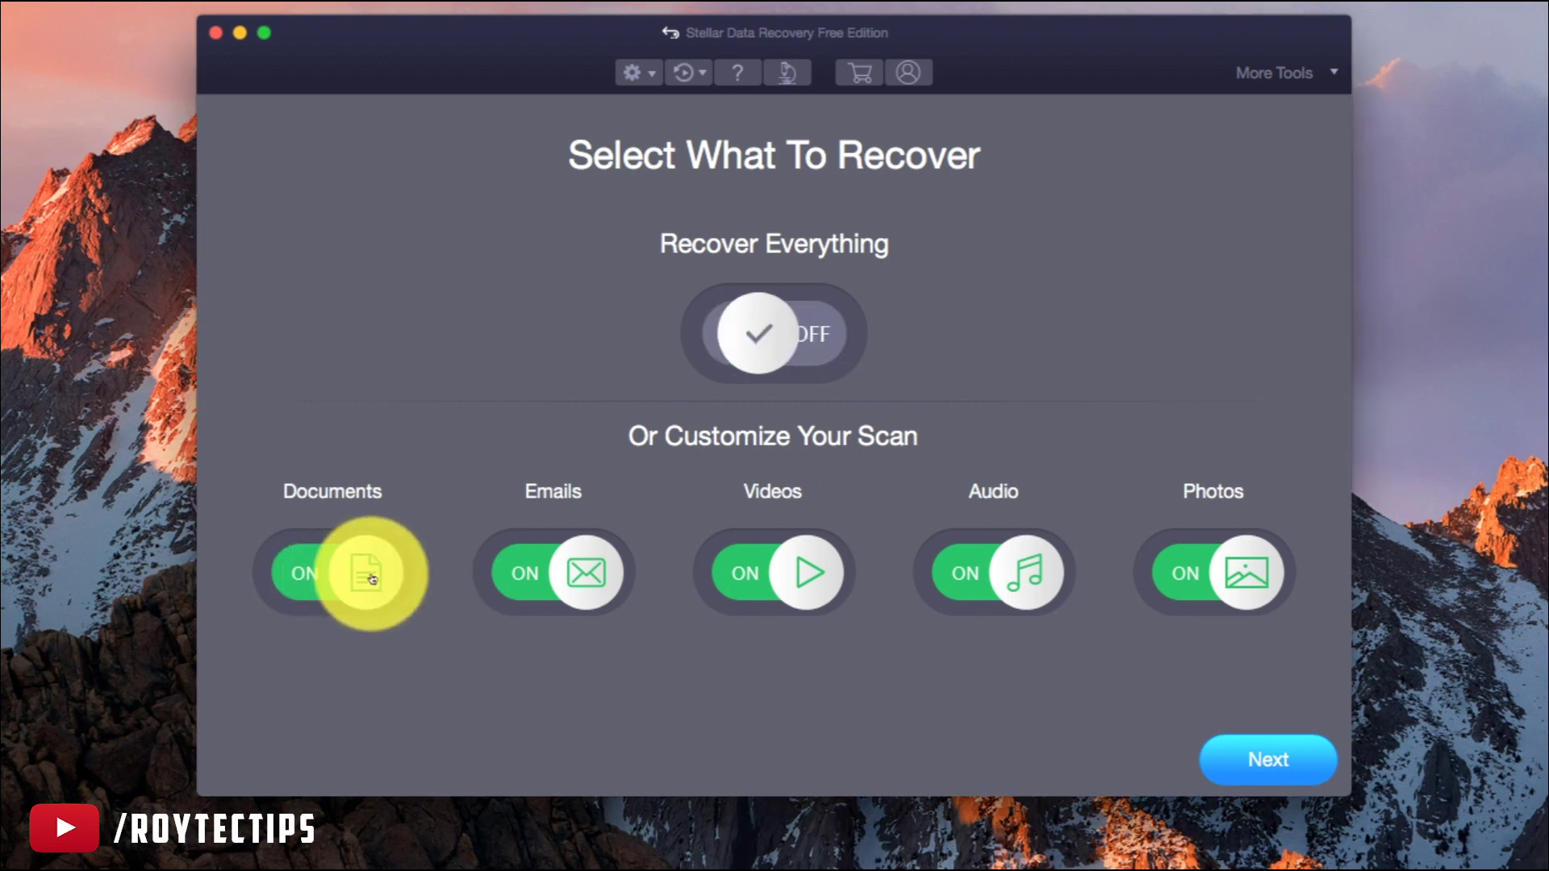
pyautogui.click(1270, 773)
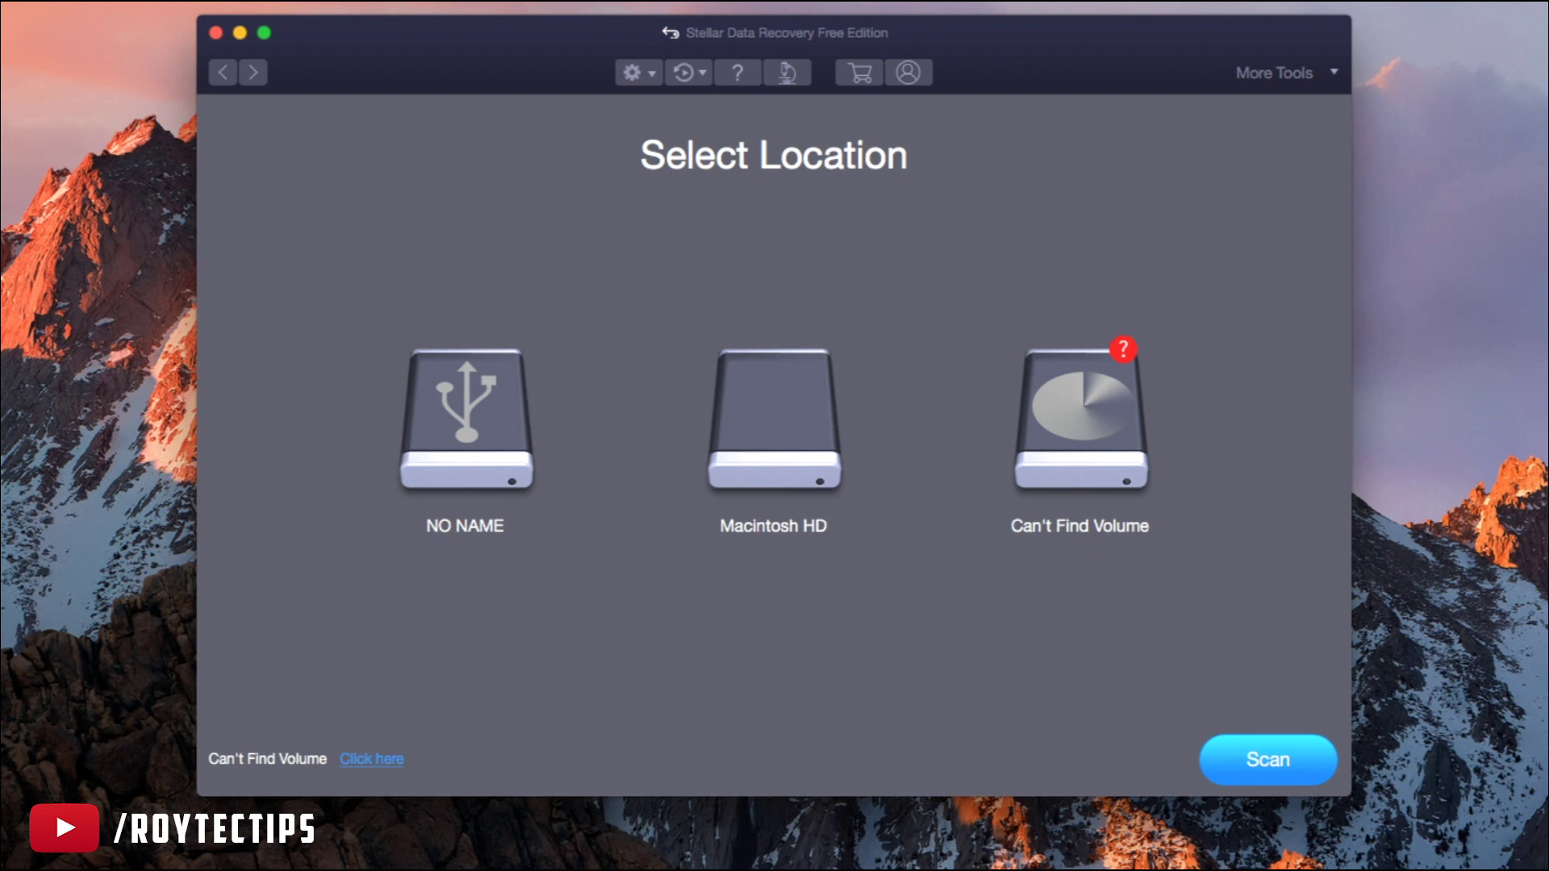
# Select the NO NAME SD card, turn on Deep Scan and start scanning
pyautogui.click(498, 463)
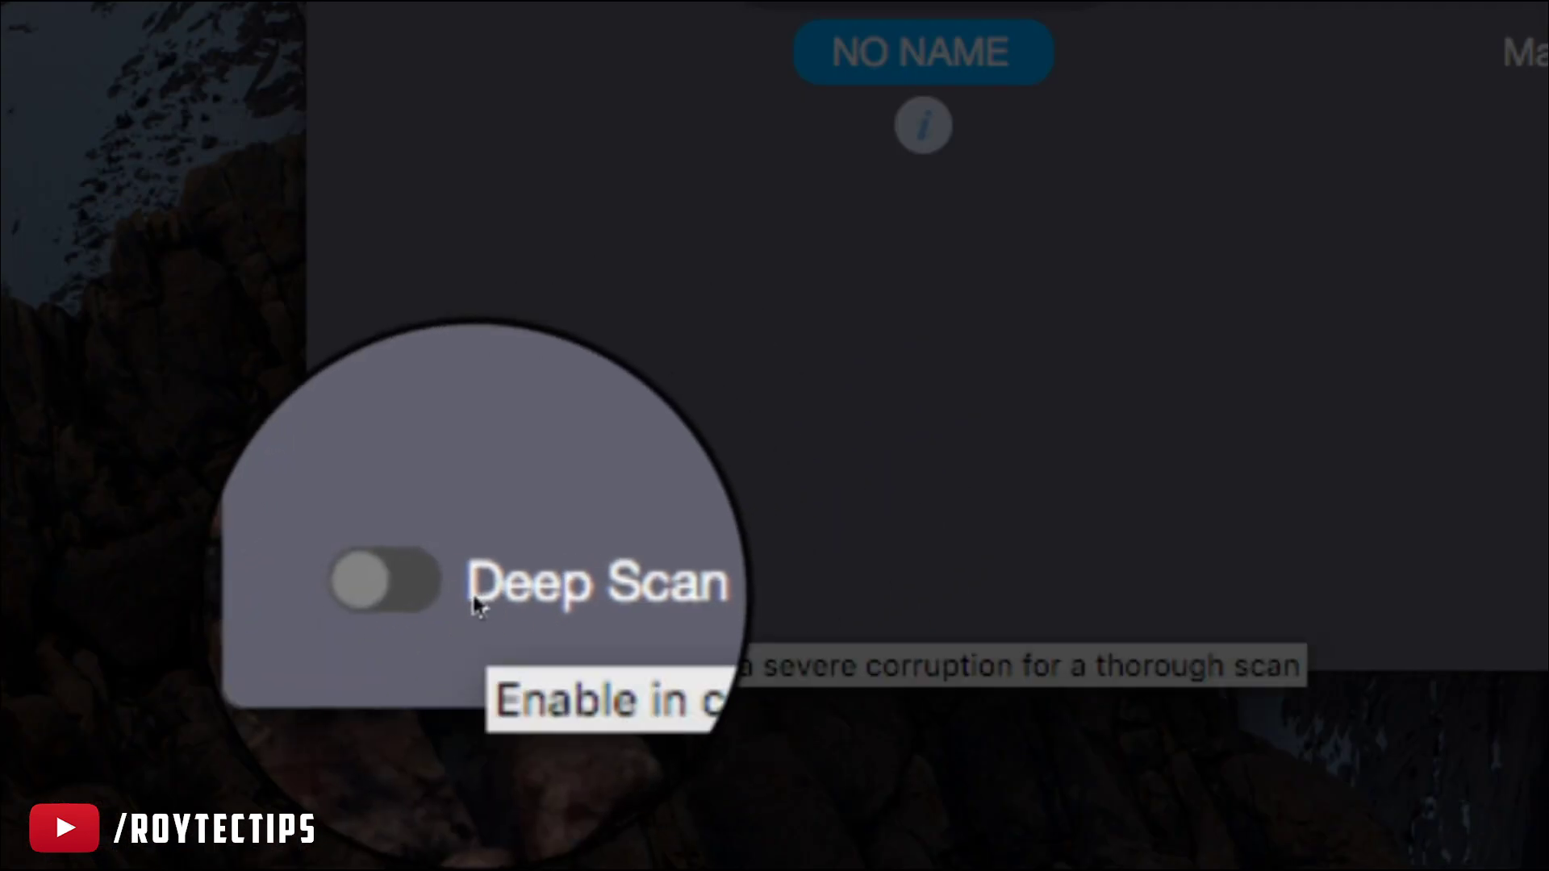
pyautogui.click(436, 615)
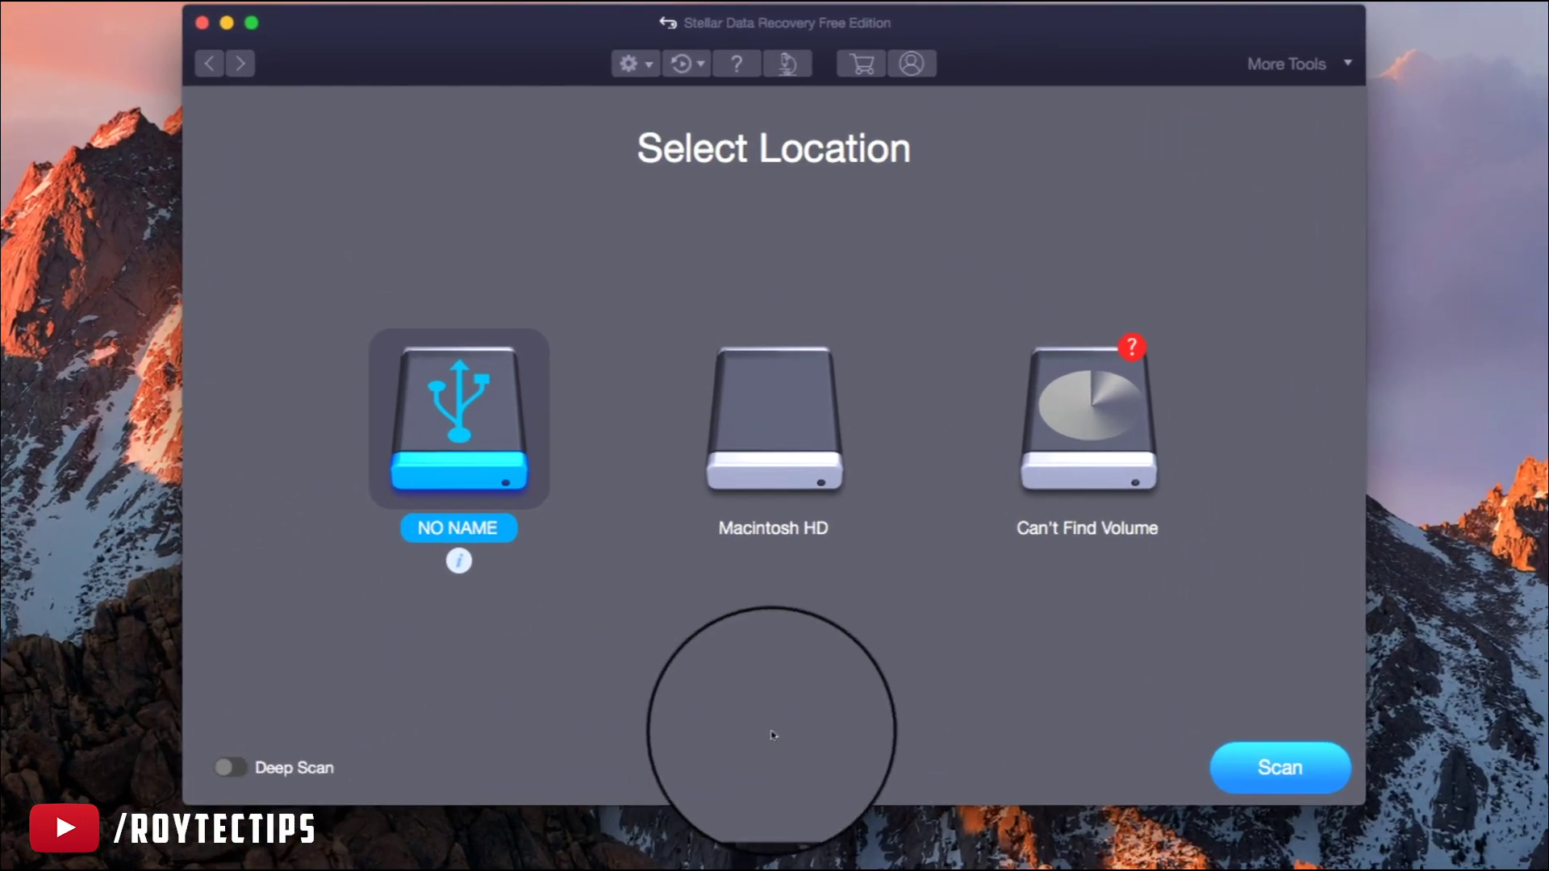
pyautogui.click(1307, 776)
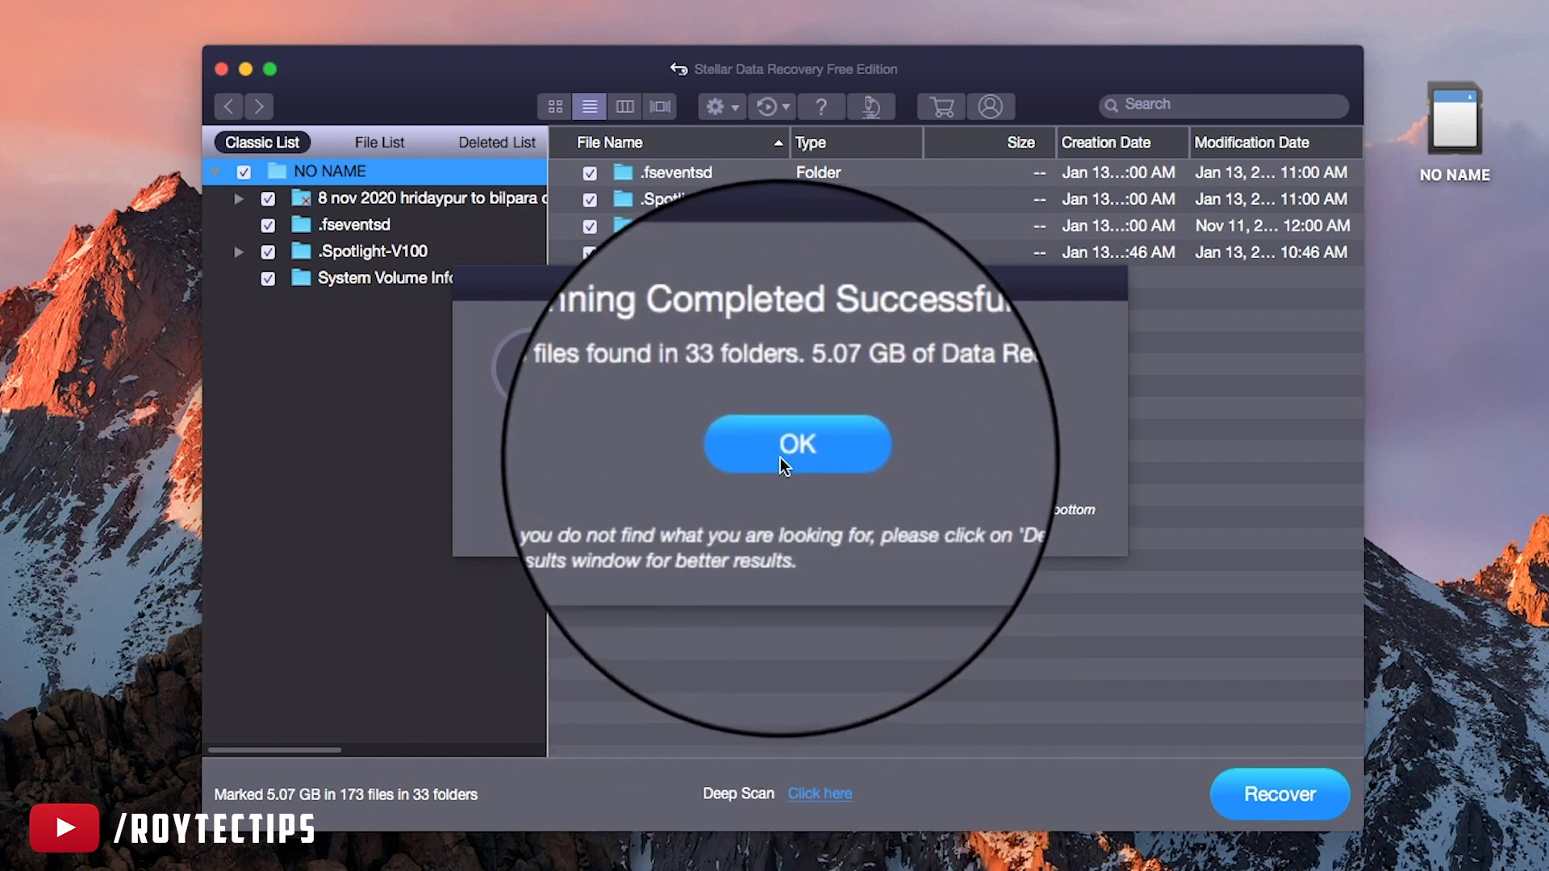
# Dismiss the Scanning Completed Successfully message after the scan finishes
pyautogui.click(783, 452)
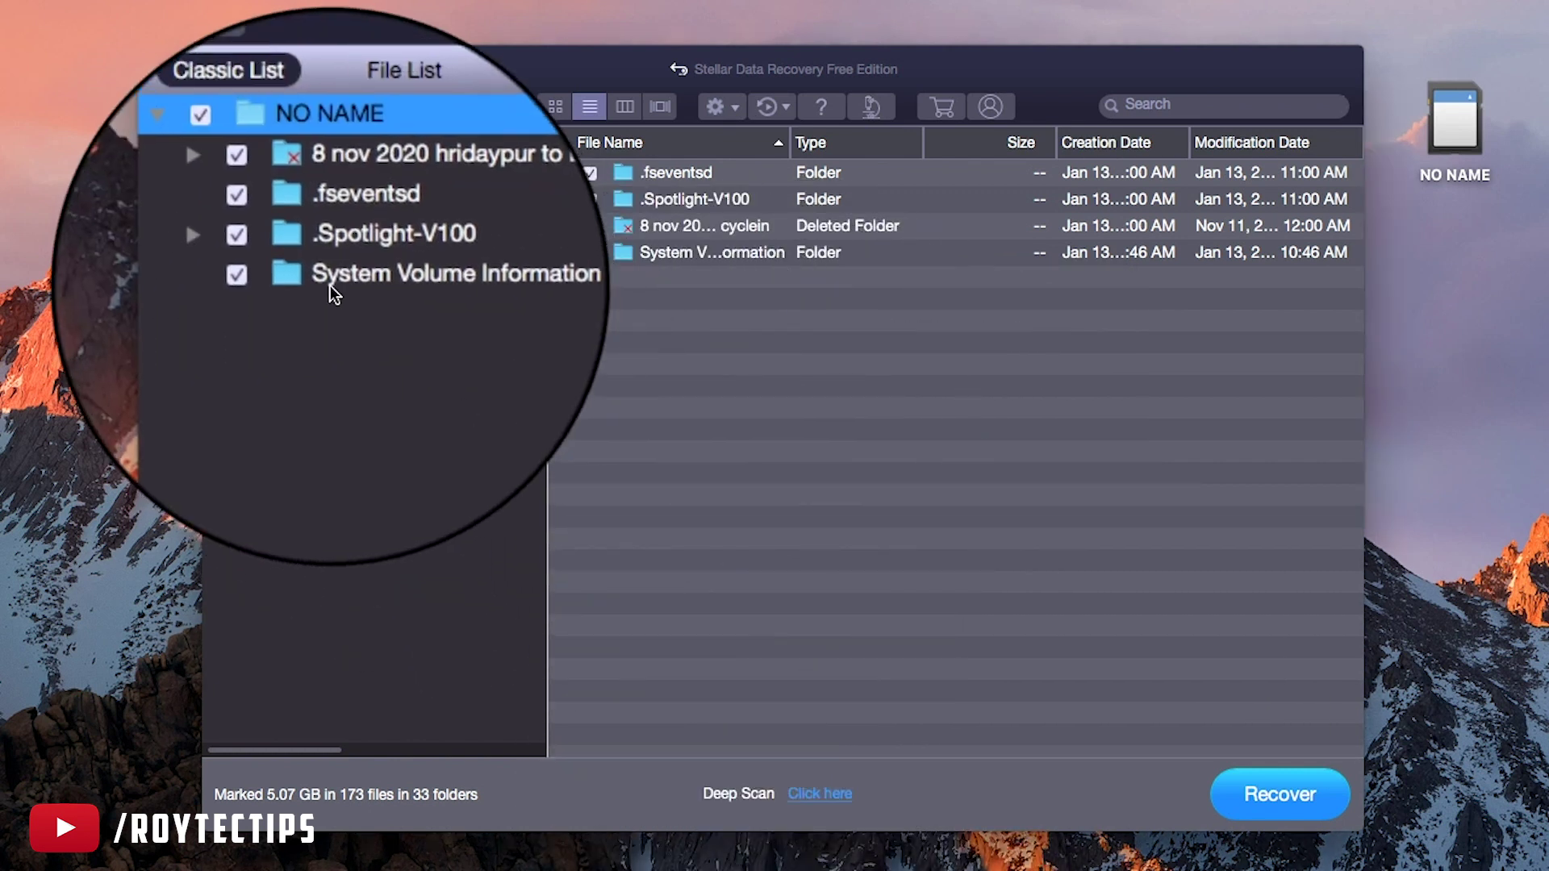
# Expand 8 nov 2020 and browse poco f1, XUSIC, XXPORT and lg g8x, ending on XMAGES' six JPGs
pyautogui.click(240, 200)
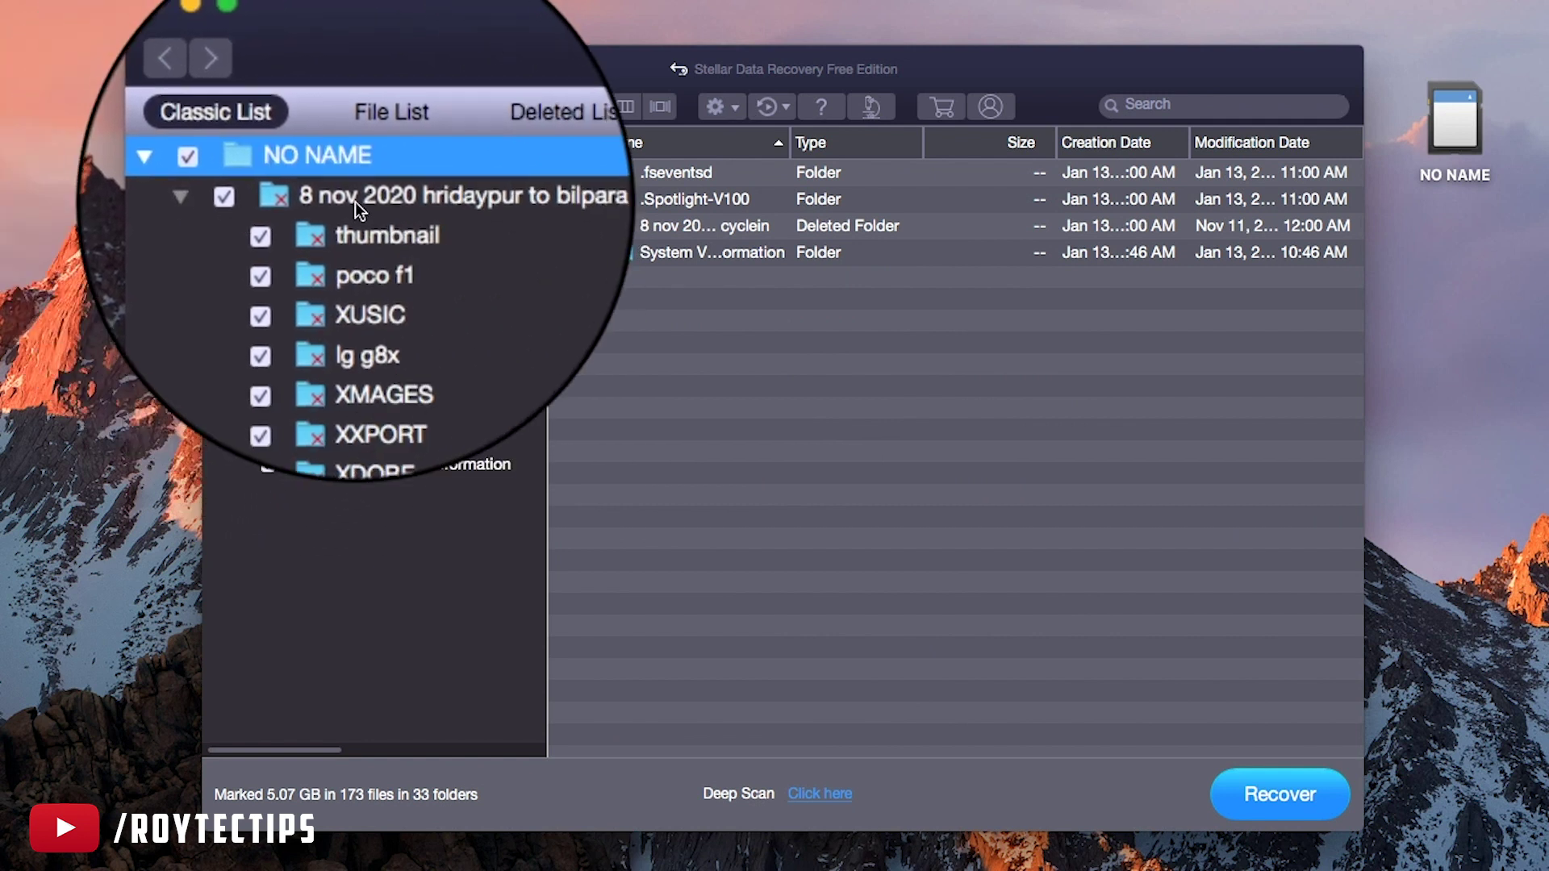
pyautogui.click(357, 203)
pyautogui.click(355, 252)
pyautogui.click(355, 282)
pyautogui.click(359, 342)
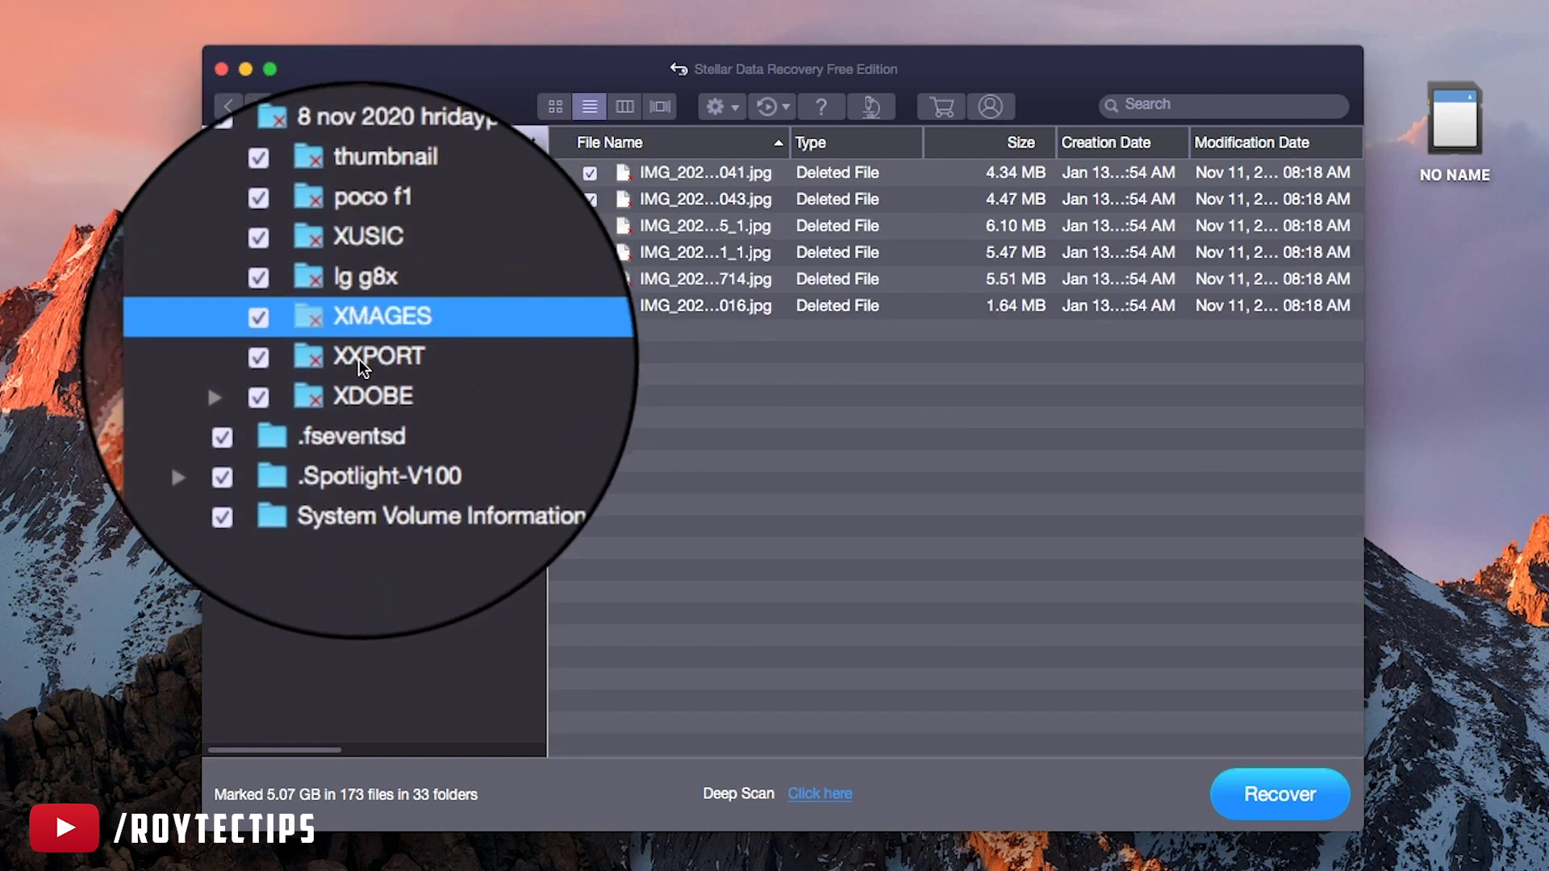
pyautogui.click(359, 367)
pyautogui.click(361, 308)
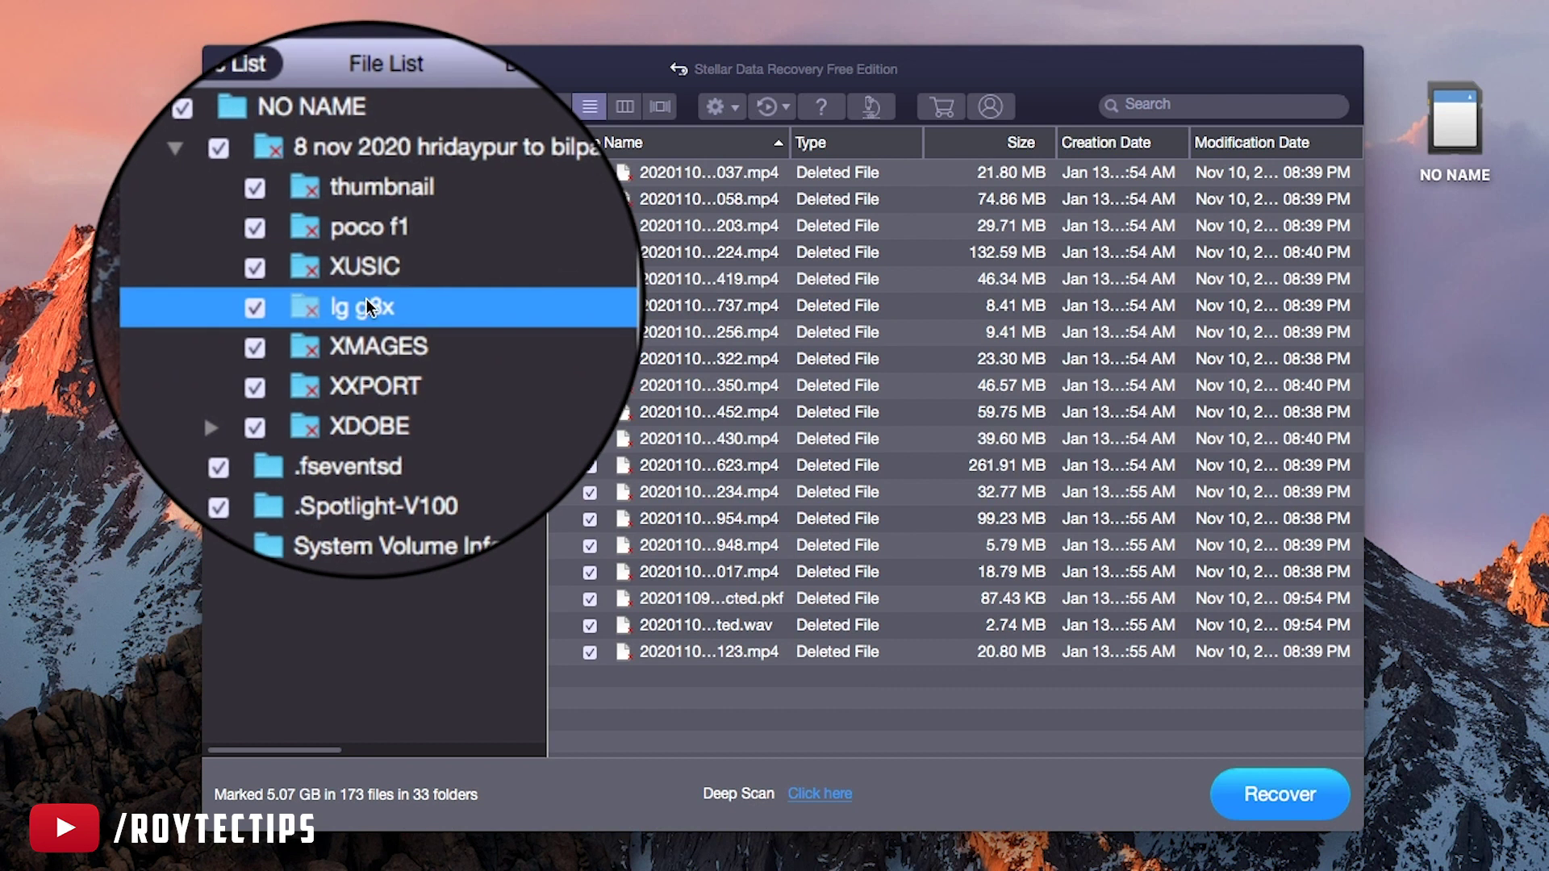
pyautogui.press('Down')
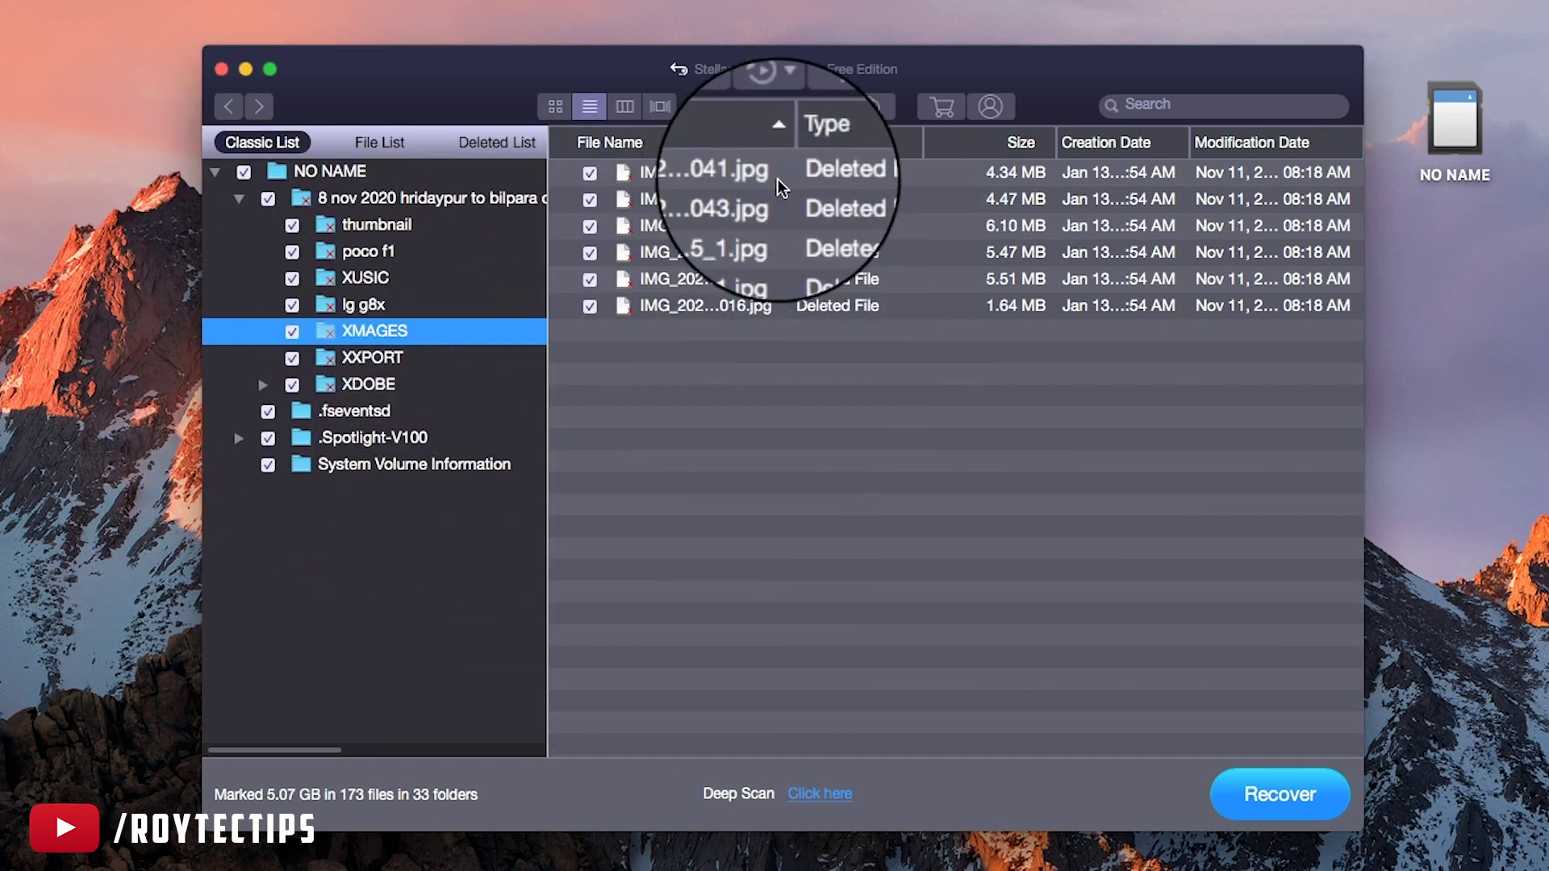
# Switch to cover-flow view and preview the first recovered photos through IMG_20201108_161711_1.jpg
pyautogui.click(662, 110)
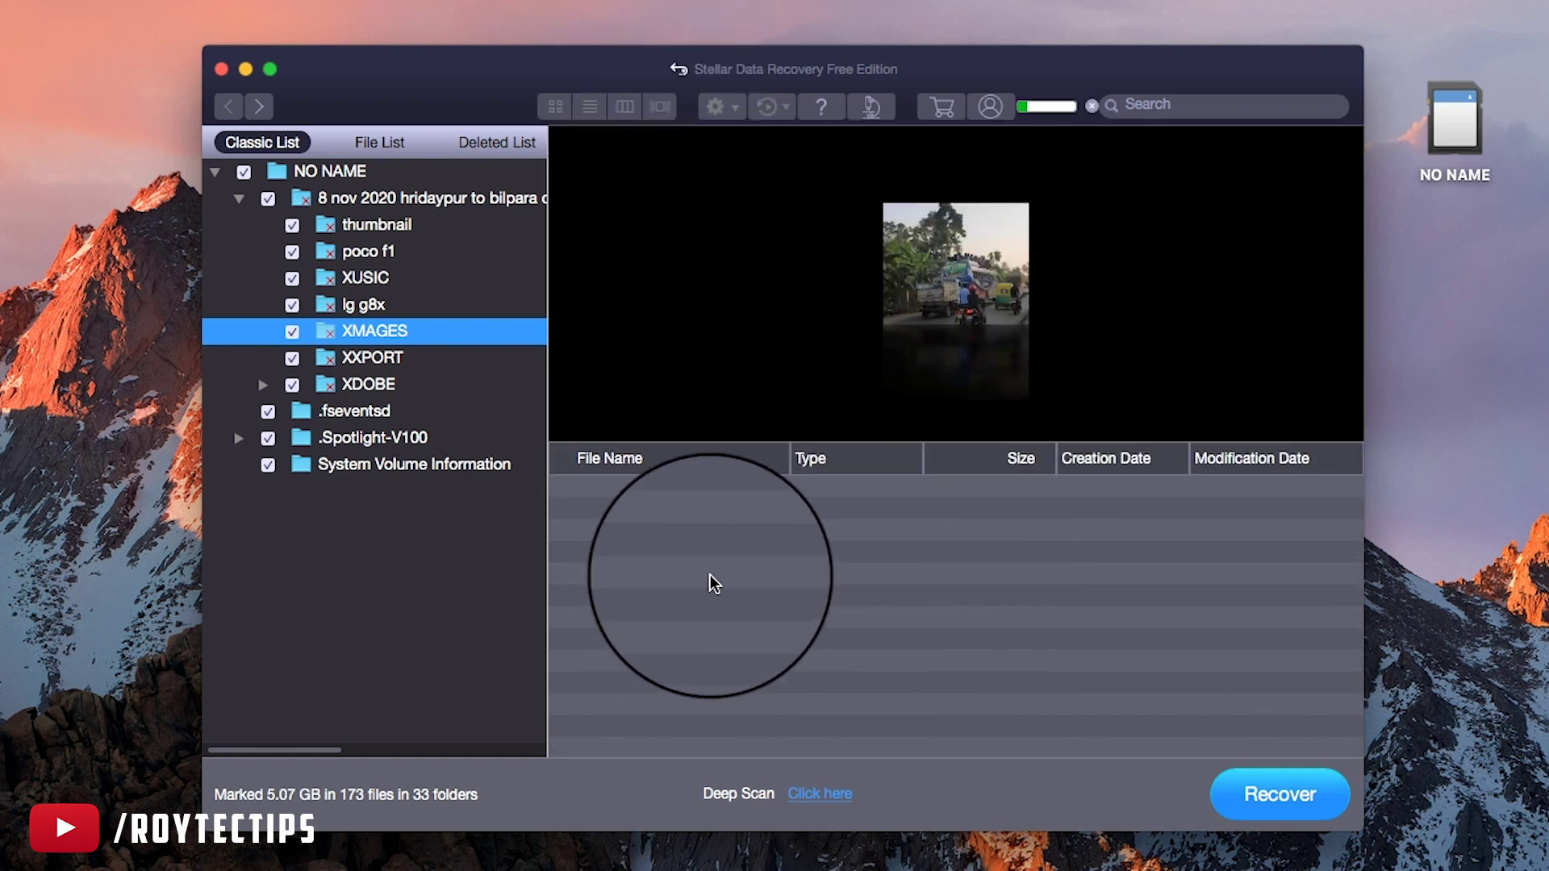
pyautogui.click(710, 574)
pyautogui.click(686, 508)
pyautogui.click(686, 488)
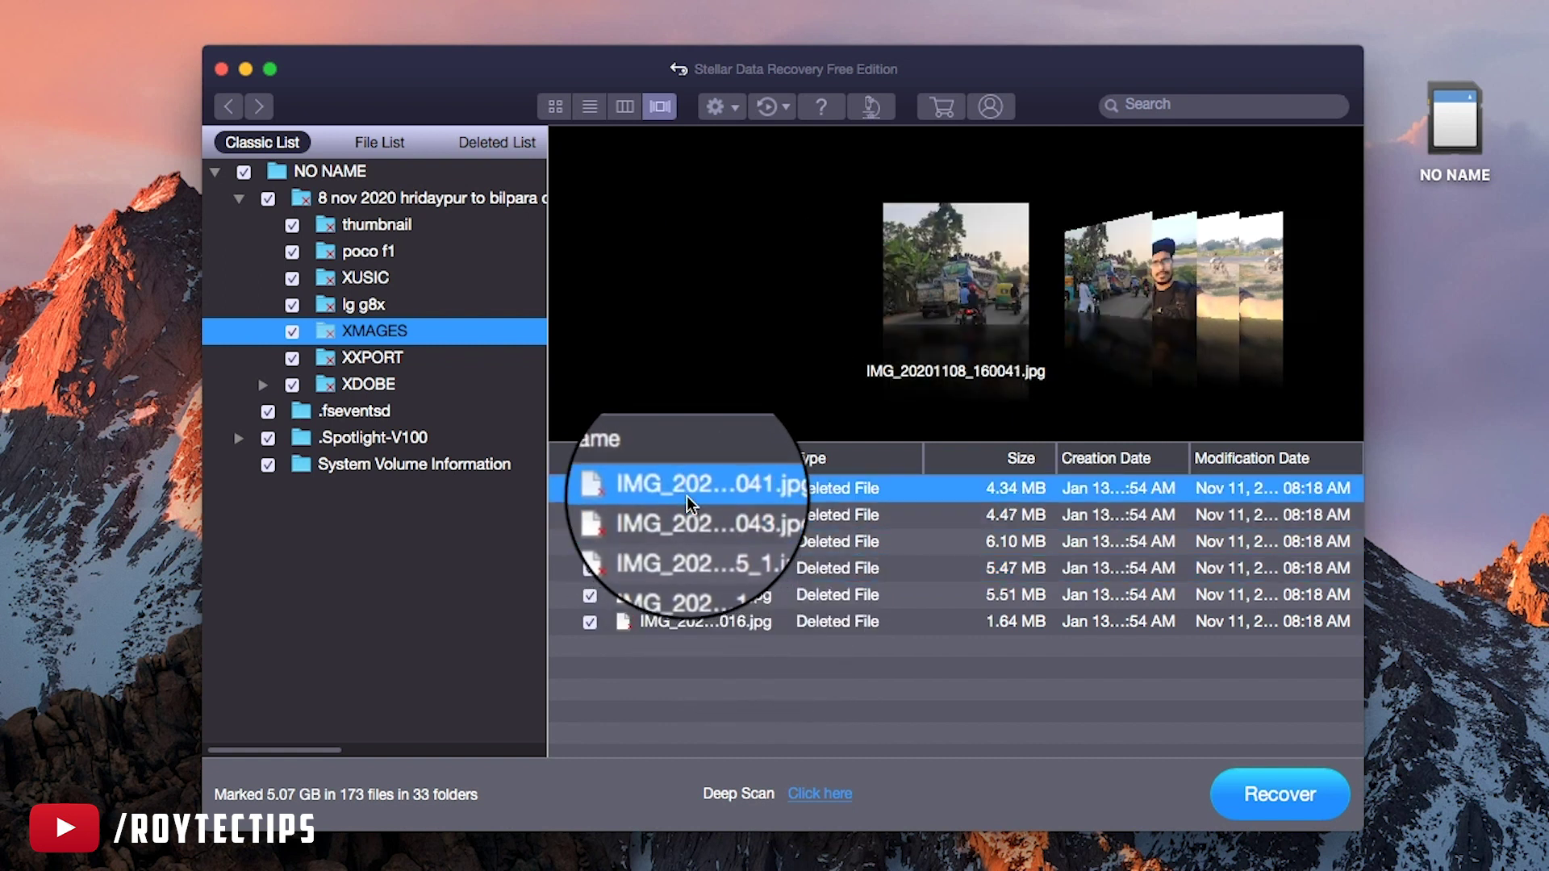
pyautogui.click(685, 514)
pyautogui.click(686, 541)
pyautogui.click(684, 568)
# Browse on to IMG_20201108_163016.jpg and open a full-size preview of the selfie photo
pyautogui.click(666, 514)
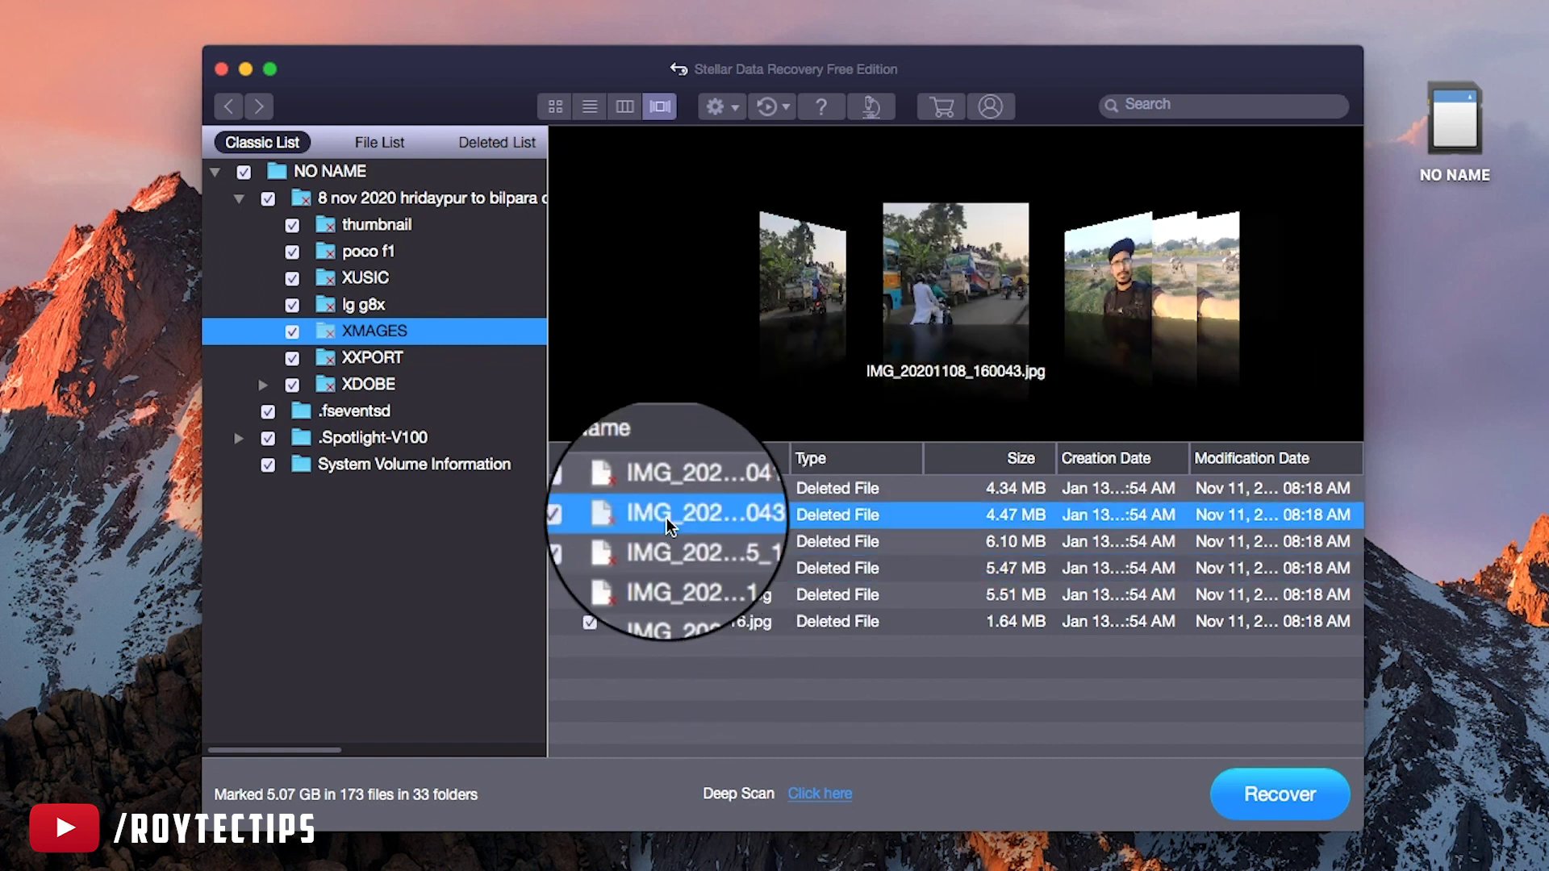
pyautogui.click(669, 541)
pyautogui.click(674, 568)
pyautogui.click(676, 594)
pyautogui.click(679, 621)
pyautogui.click(680, 568)
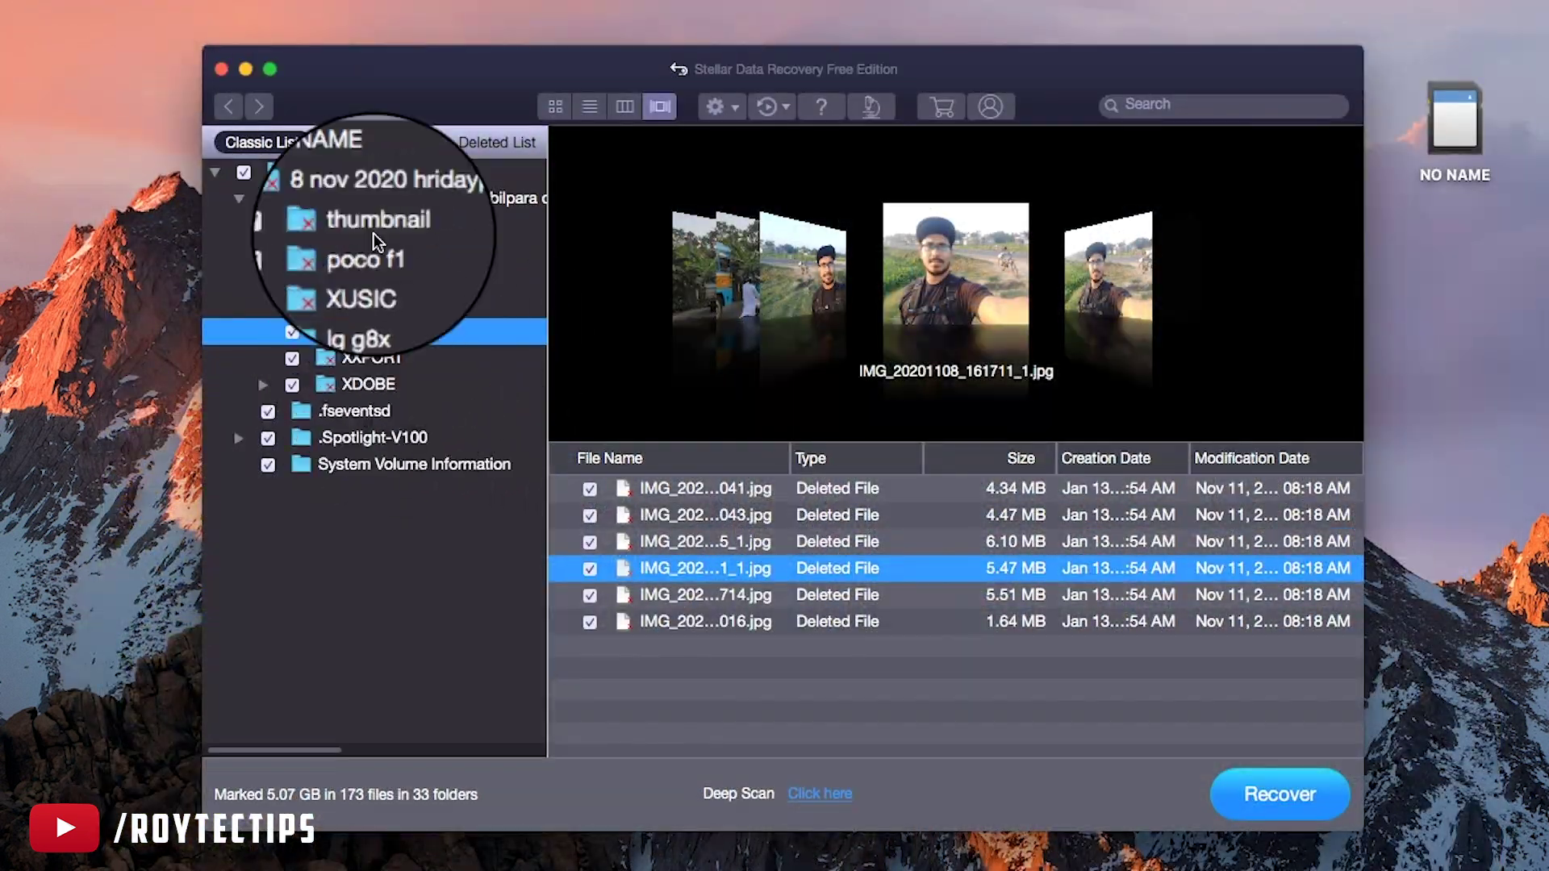
# Preview the recovered MP4 clips such as 20201109_061737.mp4, then close the preview
pyautogui.click(384, 254)
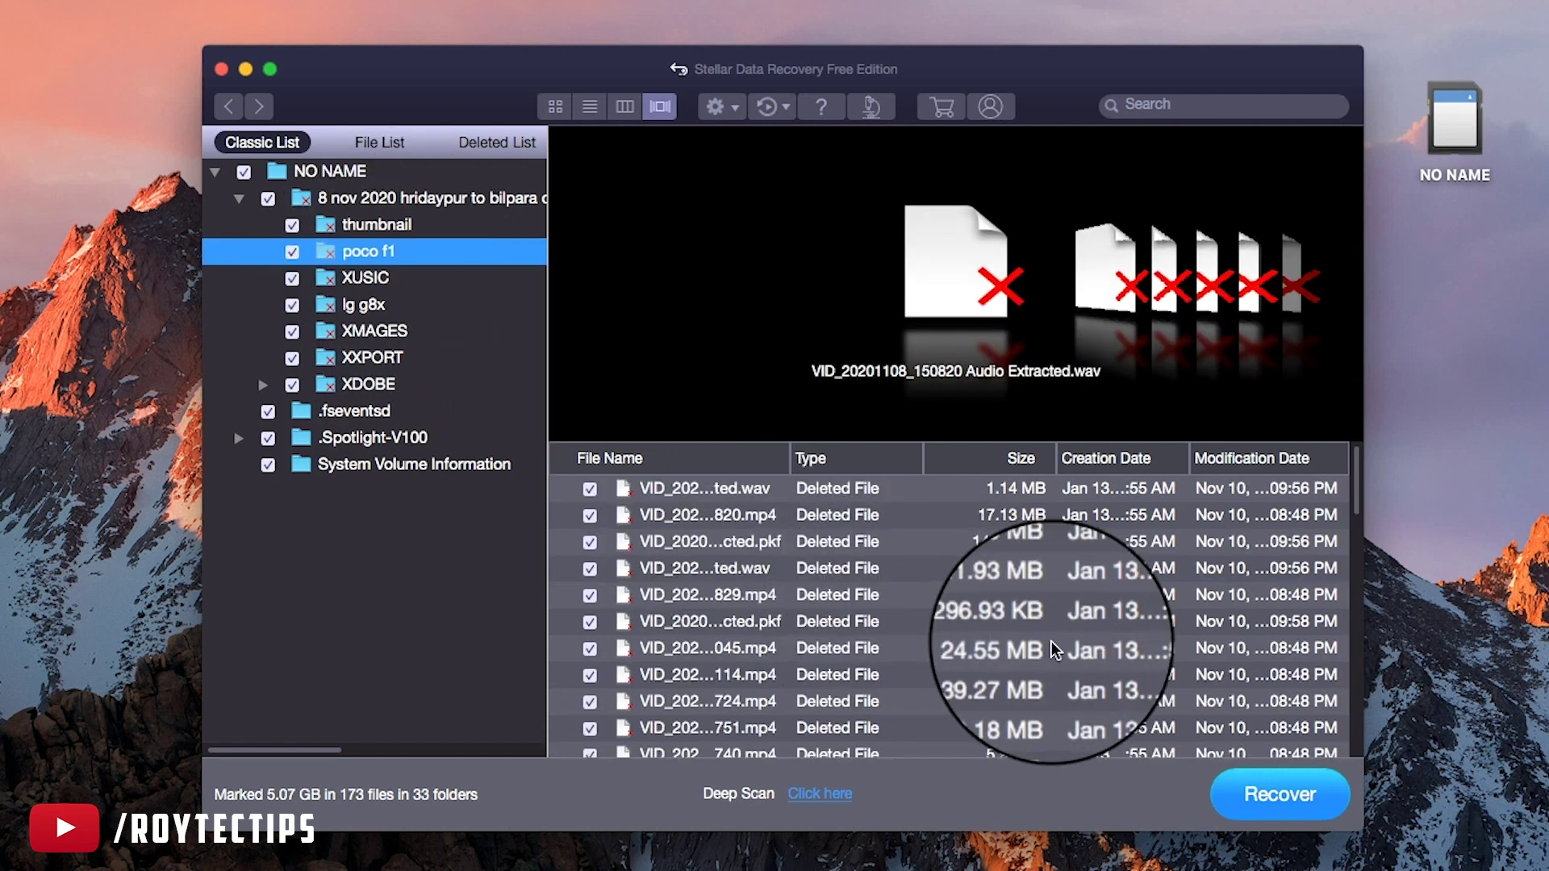
pyautogui.scroll(-3, 1050, 639)
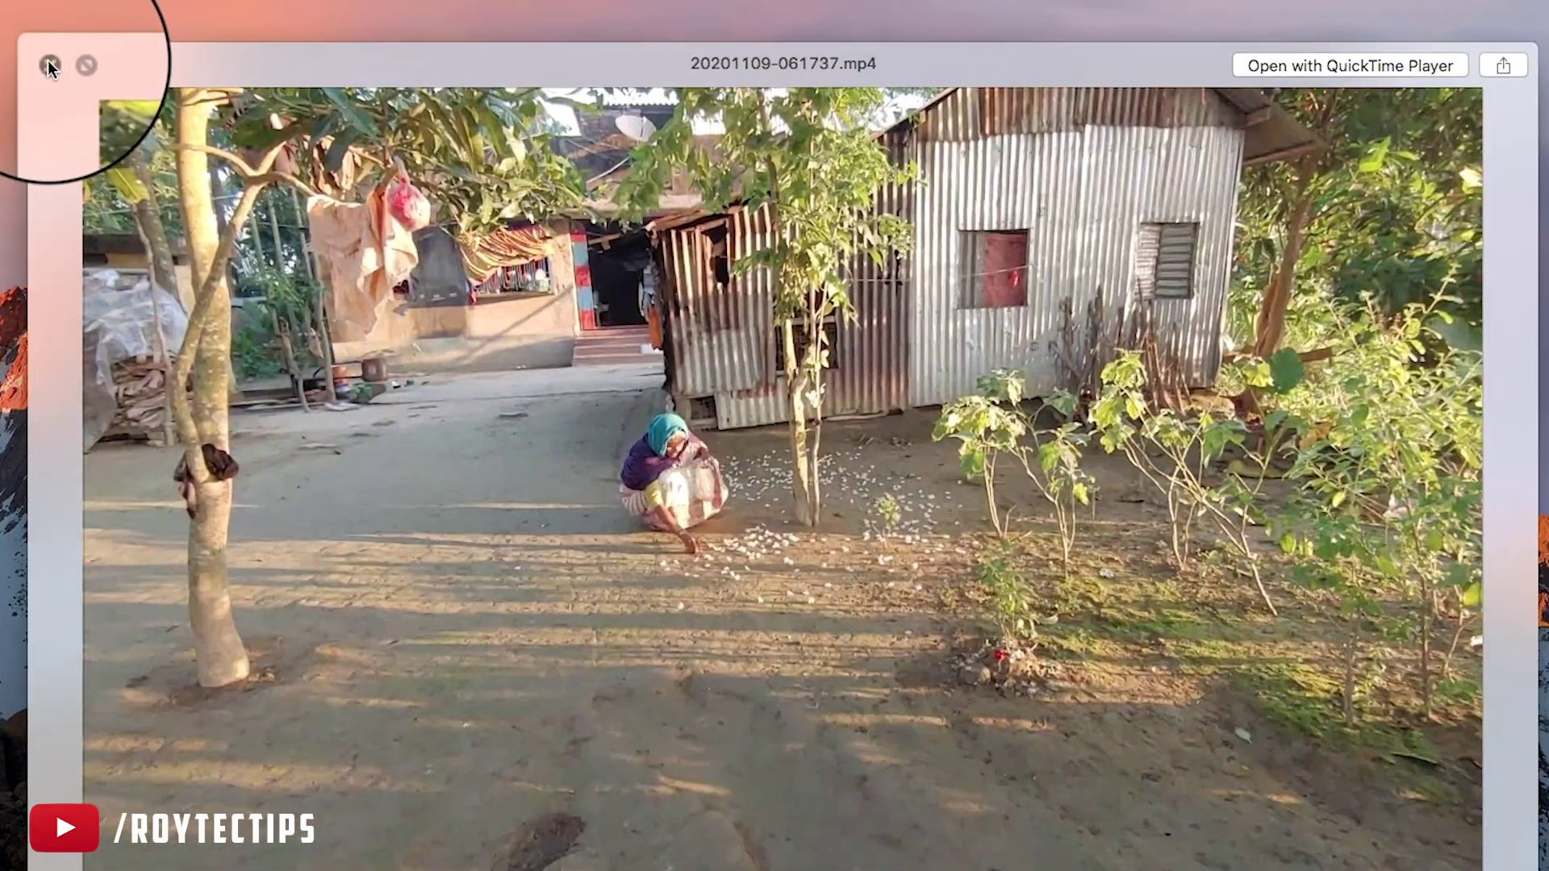
pyautogui.click(48, 64)
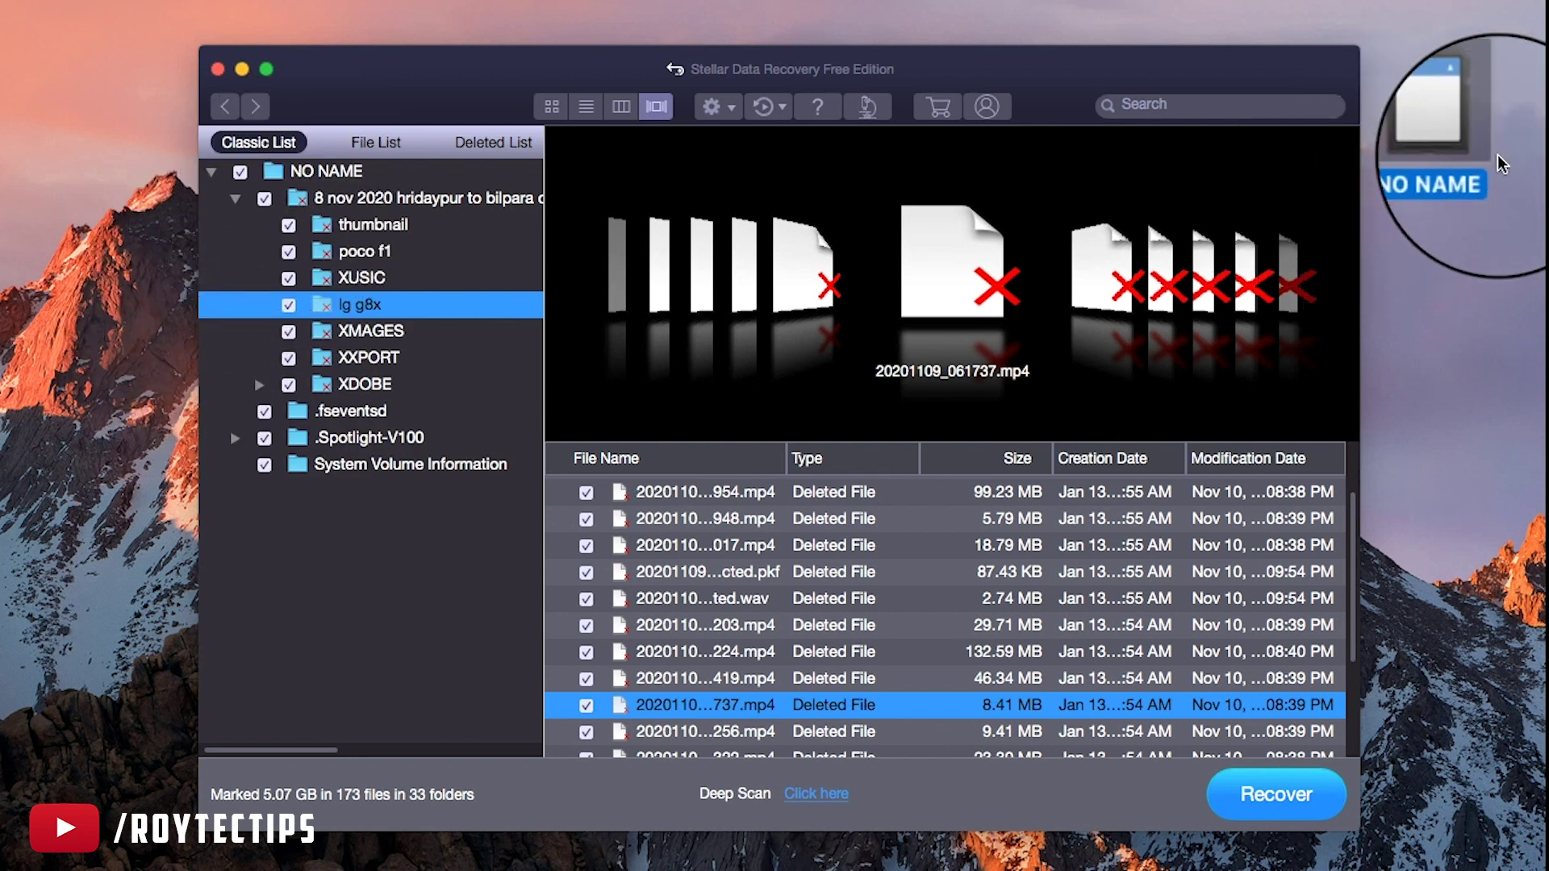
# Open the NO NAME card in Finder and confirm DCIM, CANON100 and MISC are empty, then close it
pyautogui.doubleClick(1452, 126)
pyautogui.click(733, 343)
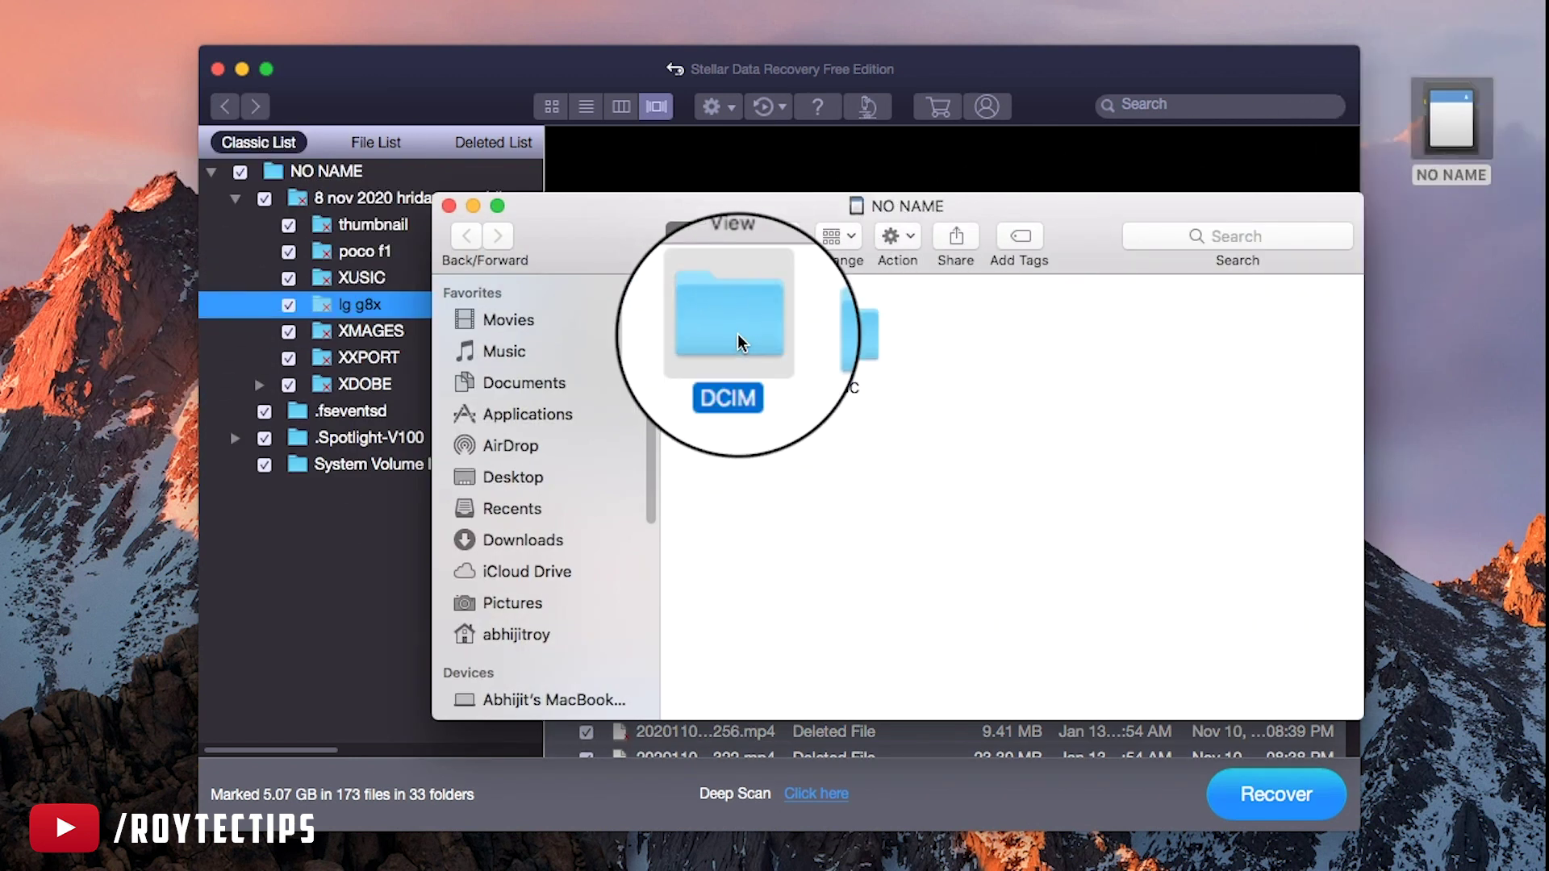
pyautogui.click(466, 235)
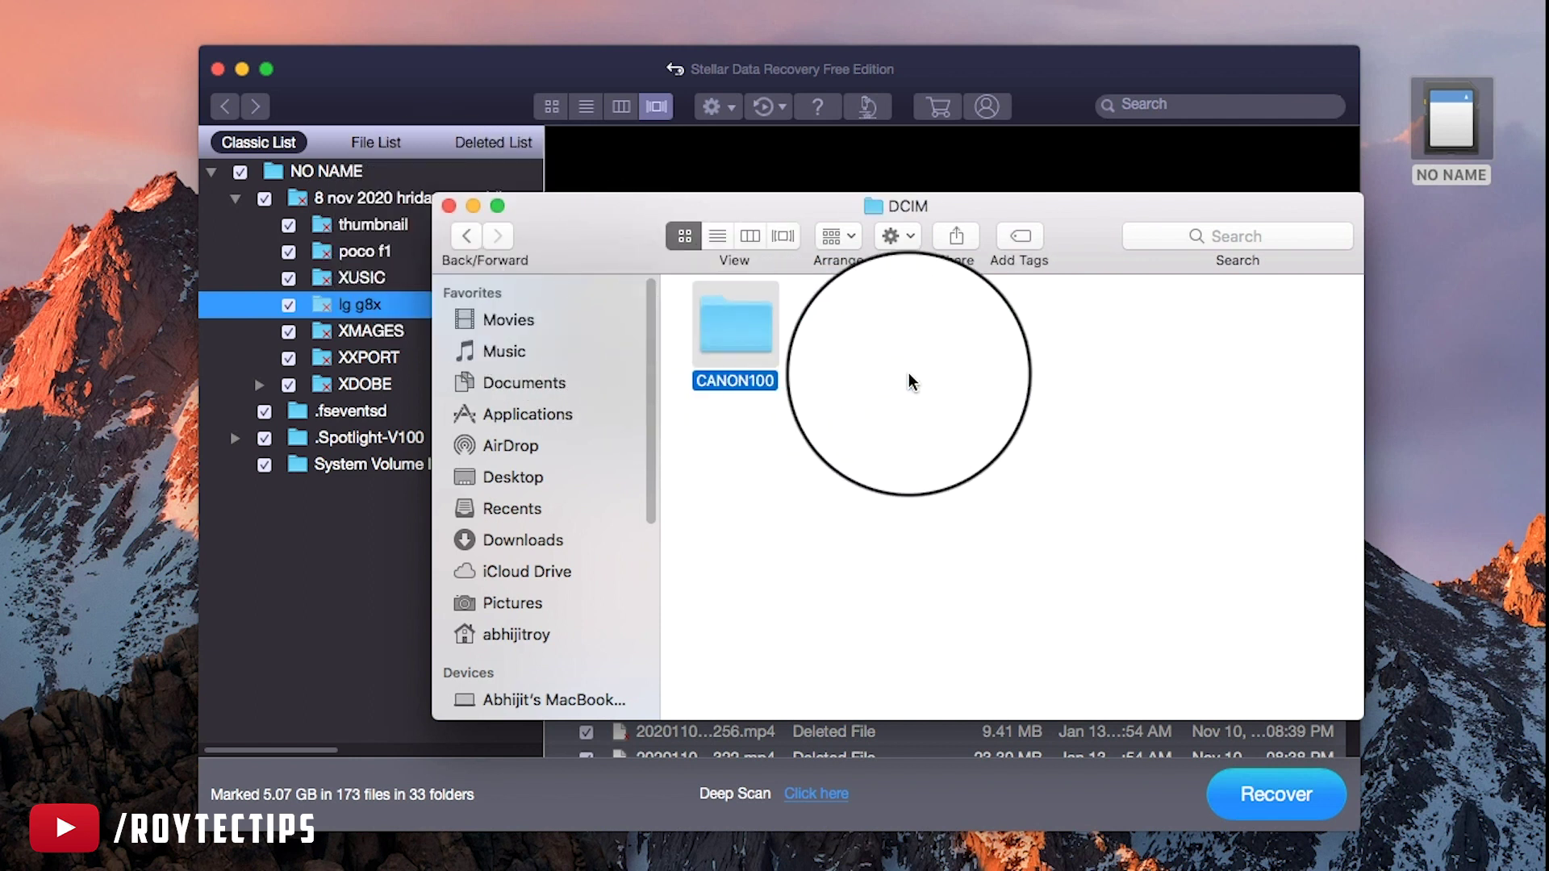
pyautogui.doubleClick(757, 342)
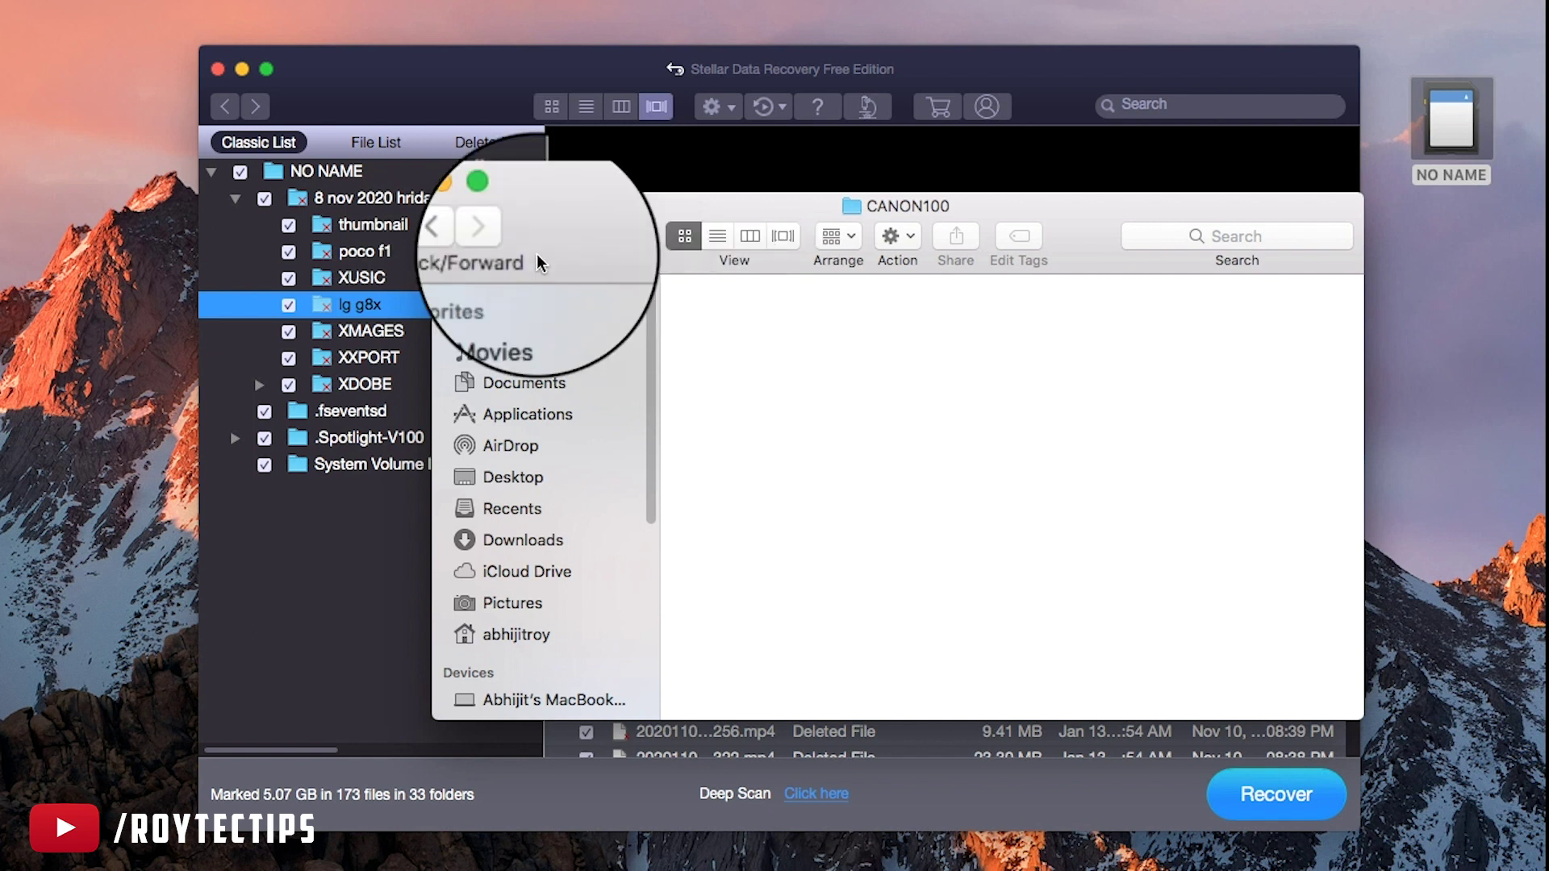
pyautogui.click(467, 235)
pyautogui.click(466, 235)
pyautogui.doubleClick(843, 353)
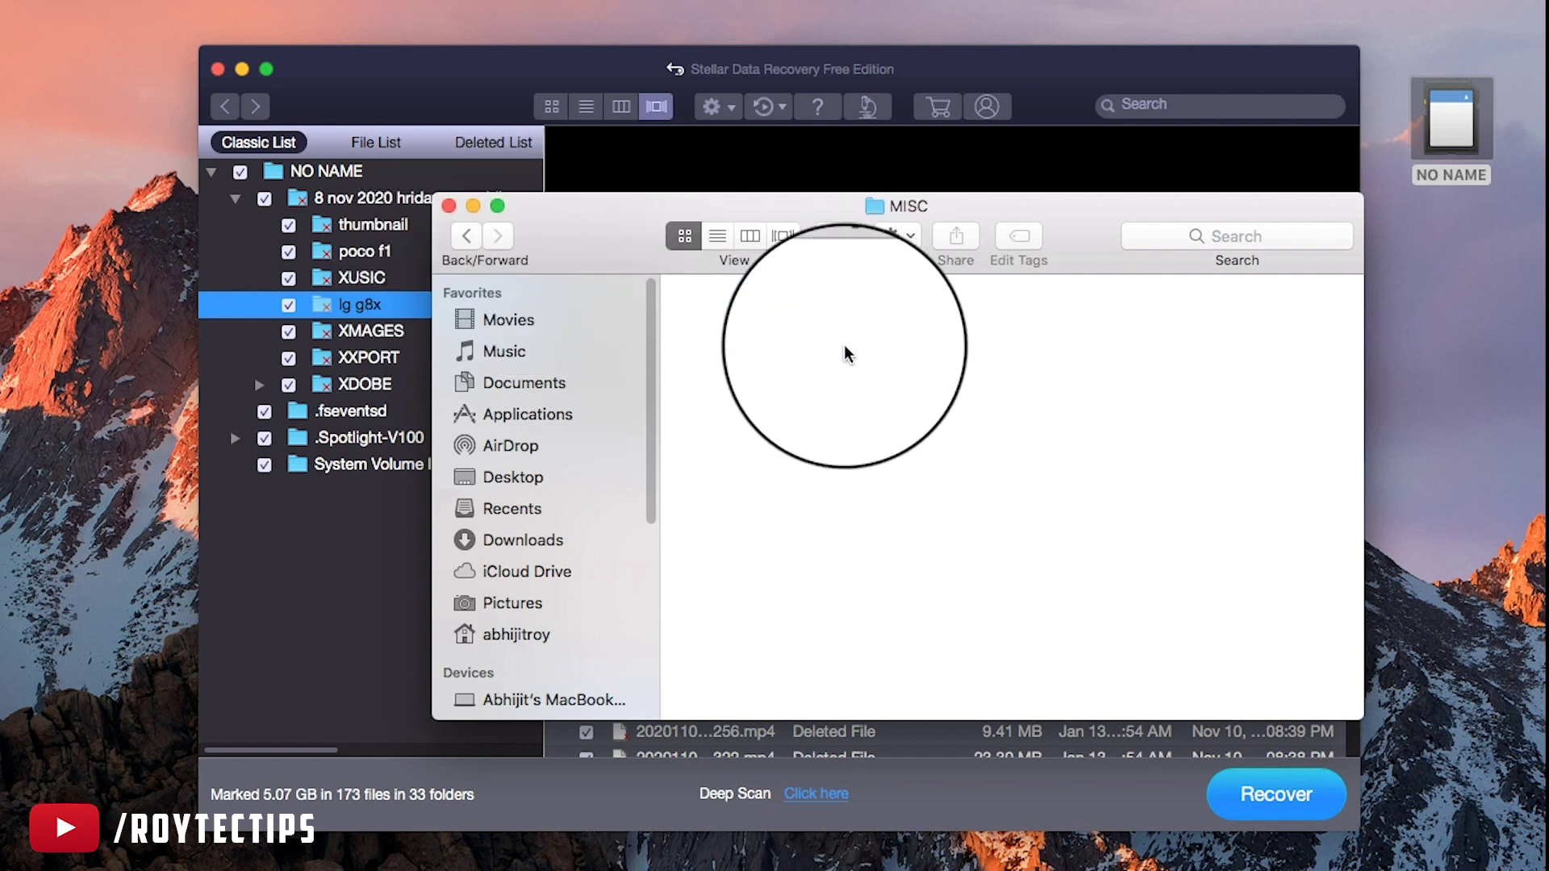
pyautogui.click(449, 206)
pyautogui.click(282, 149)
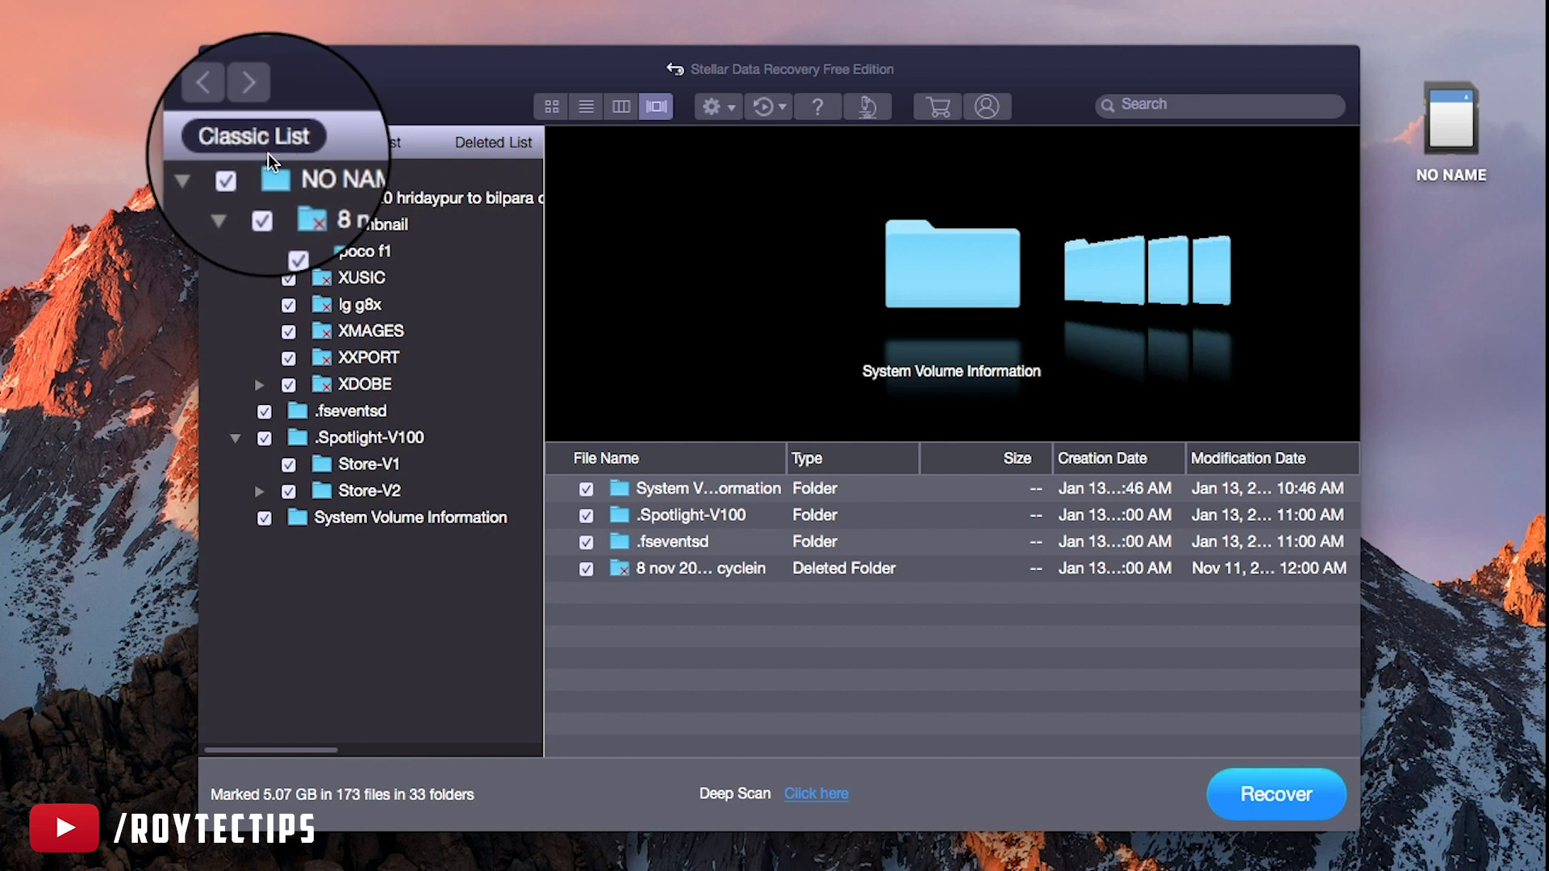
# Compare the File List and Deleted List views, then return to Classic List
pyautogui.click(369, 145)
pyautogui.click(473, 142)
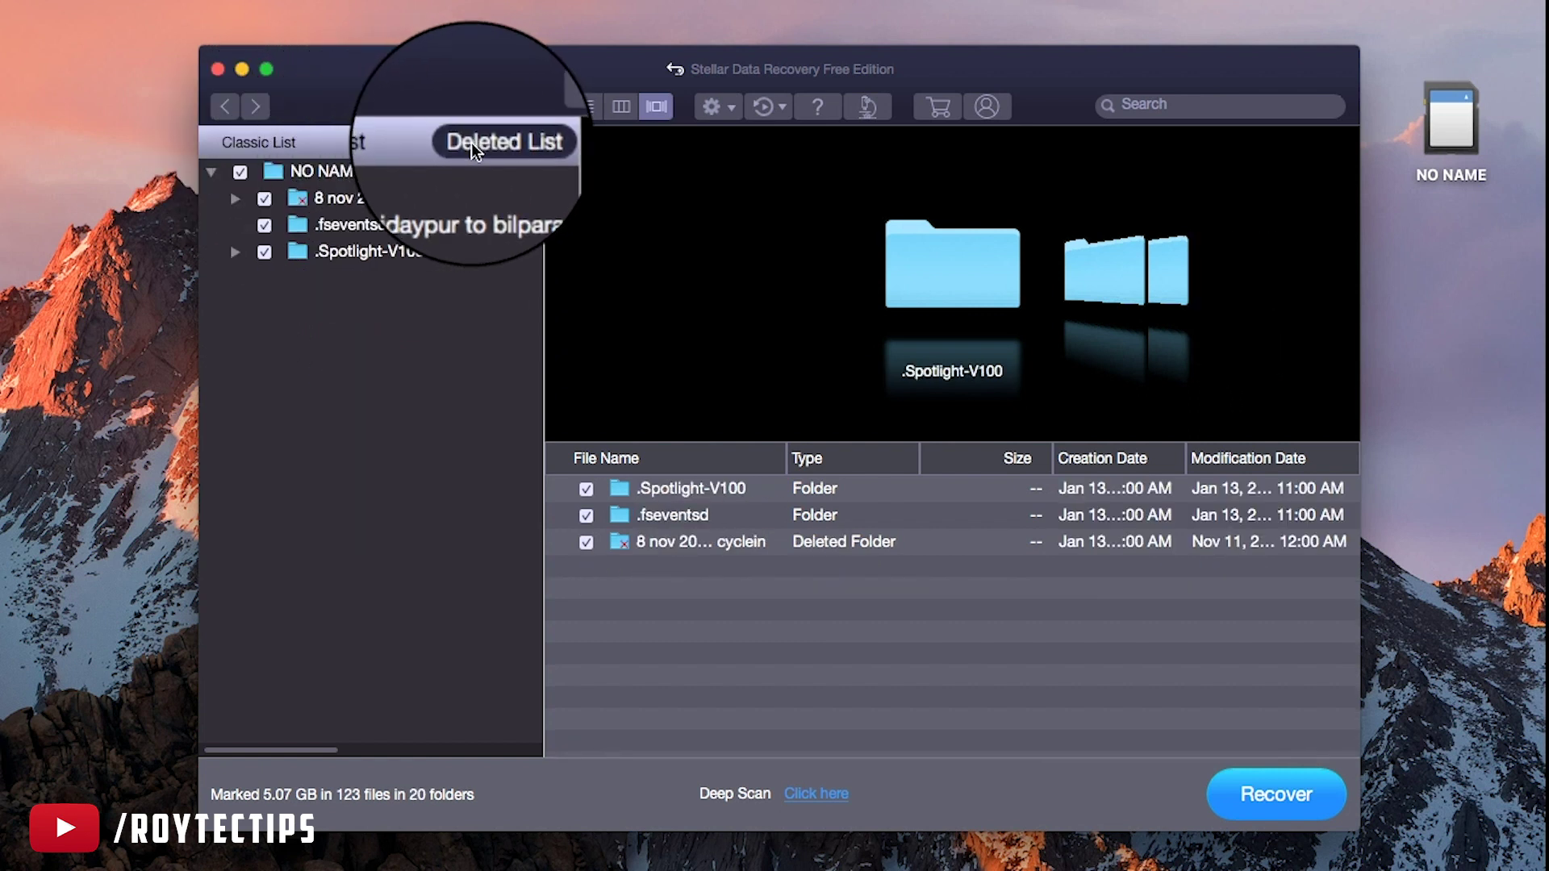
pyautogui.click(279, 148)
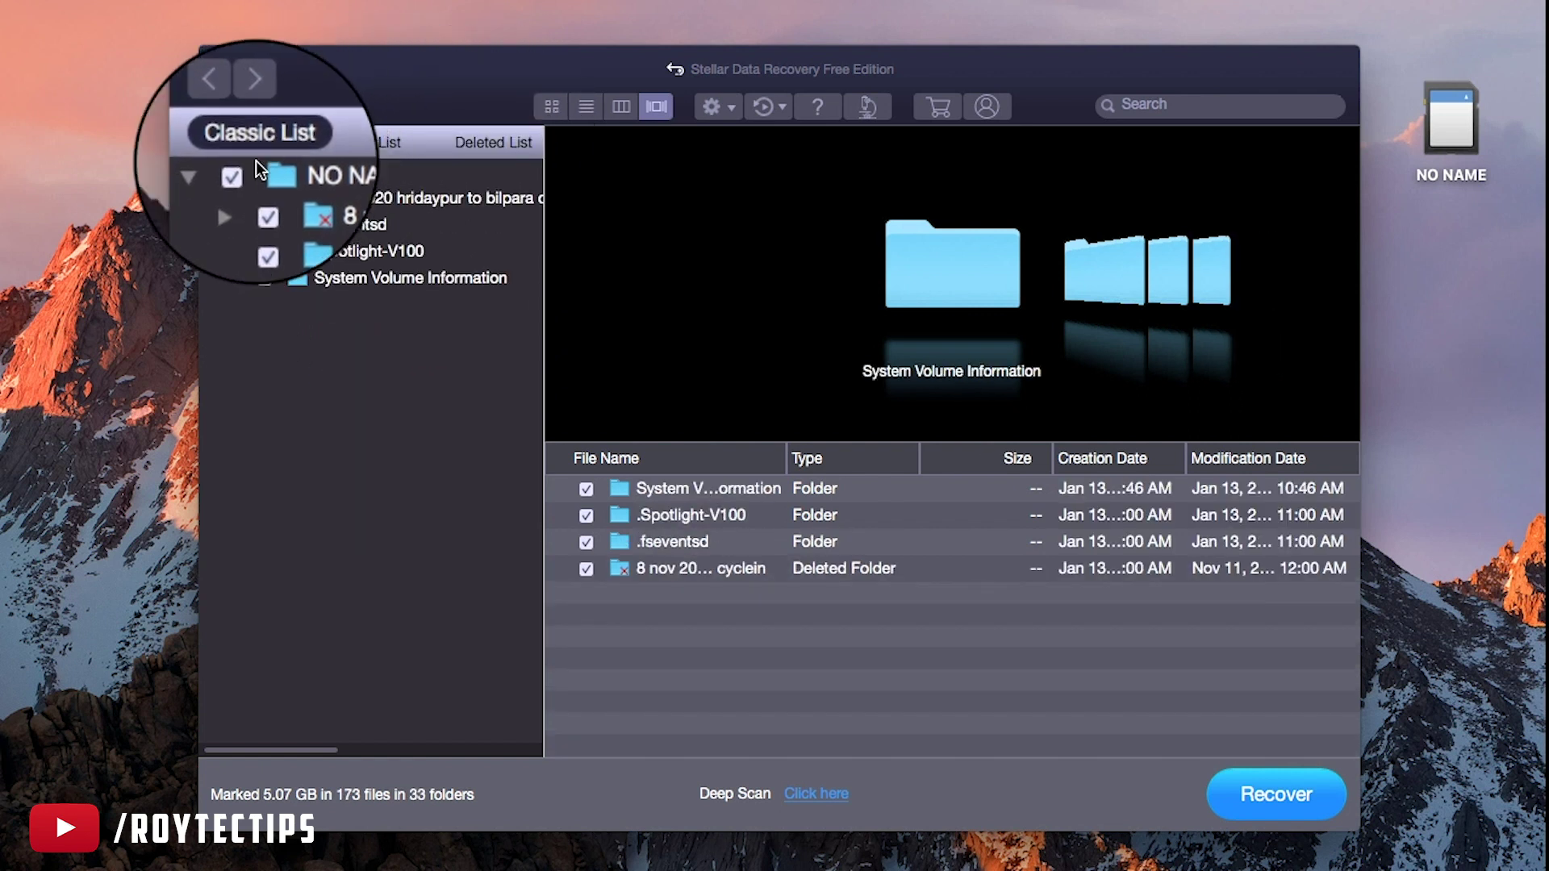
# Expand 8 nov 2020 and .Spotlight-V100, then browse poco f1, XUSIC and XMAGES contents
pyautogui.click(235, 197)
pyautogui.click(236, 438)
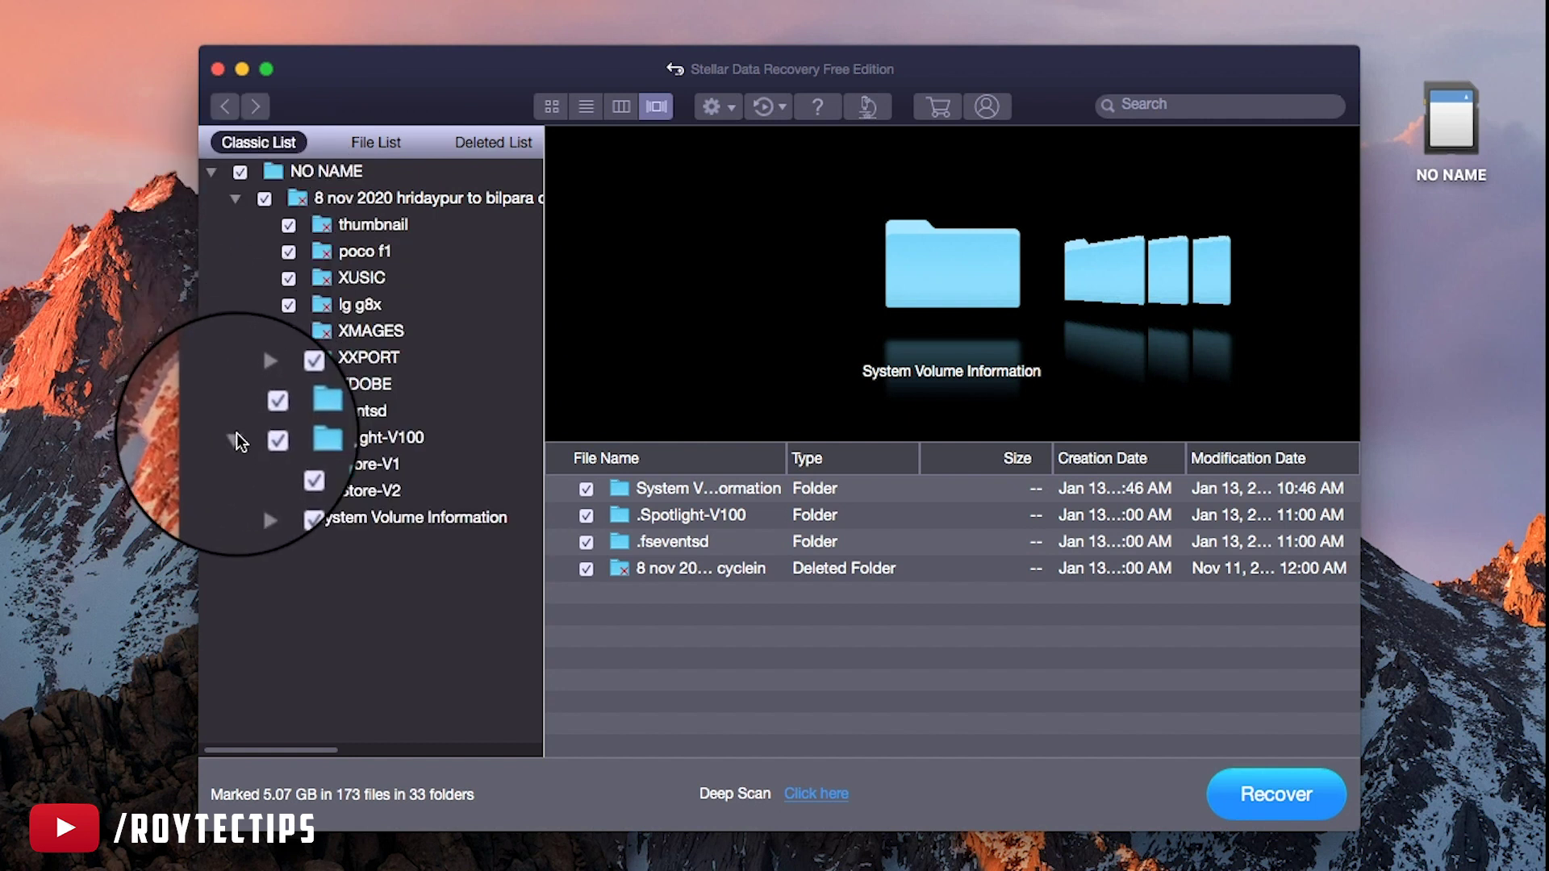
pyautogui.click(345, 200)
pyautogui.click(355, 251)
pyautogui.click(352, 279)
pyautogui.click(355, 331)
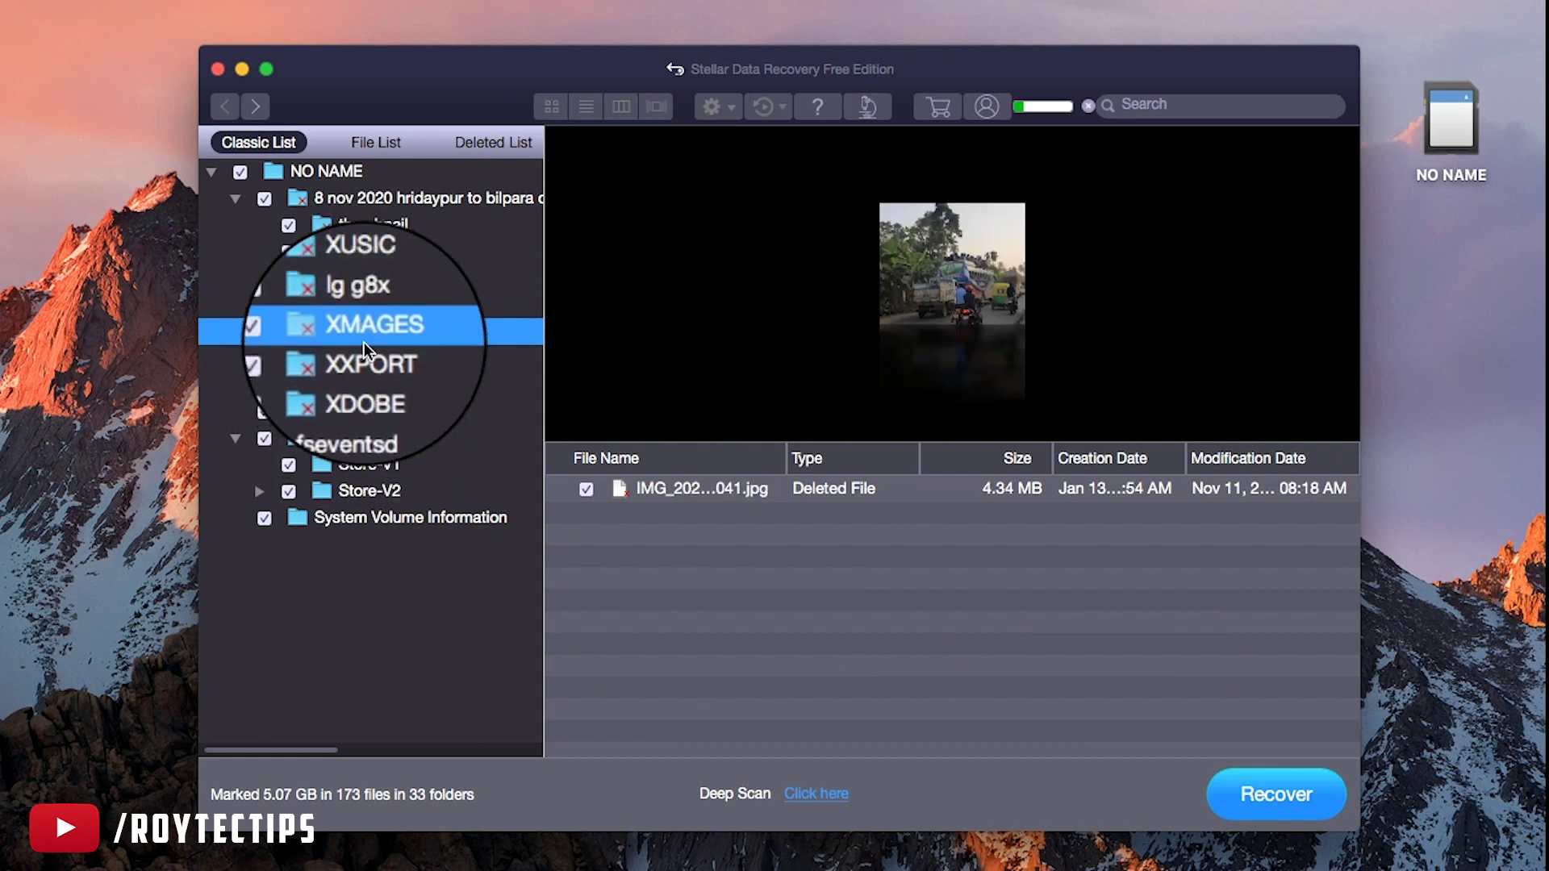
# In File List, play a quick preview of the extracted-audio WAV file, then close it
pyautogui.click(343, 142)
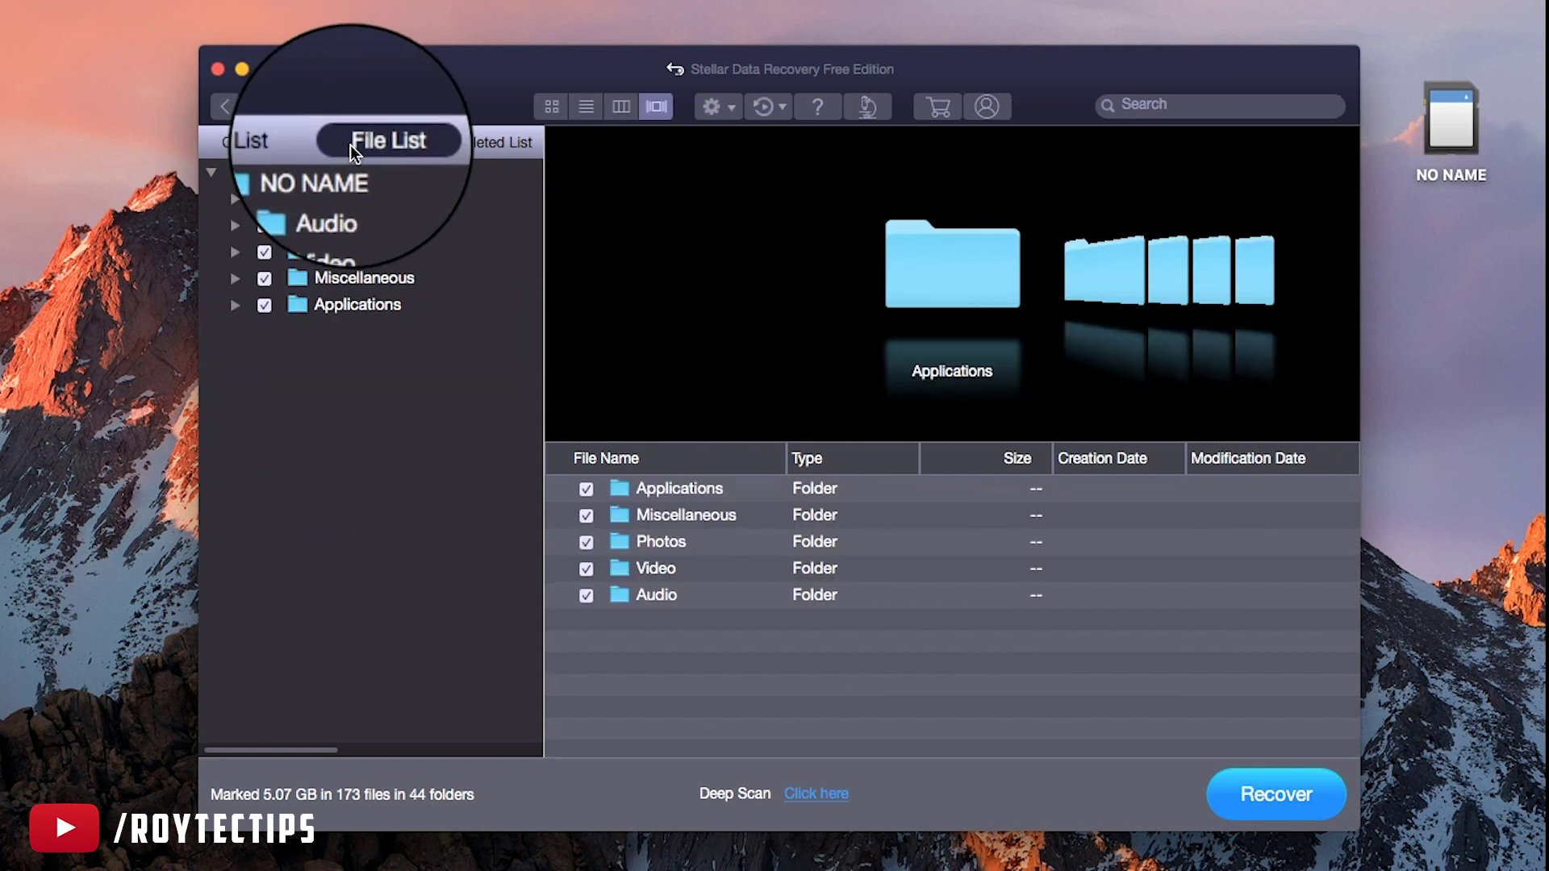
pyautogui.click(235, 202)
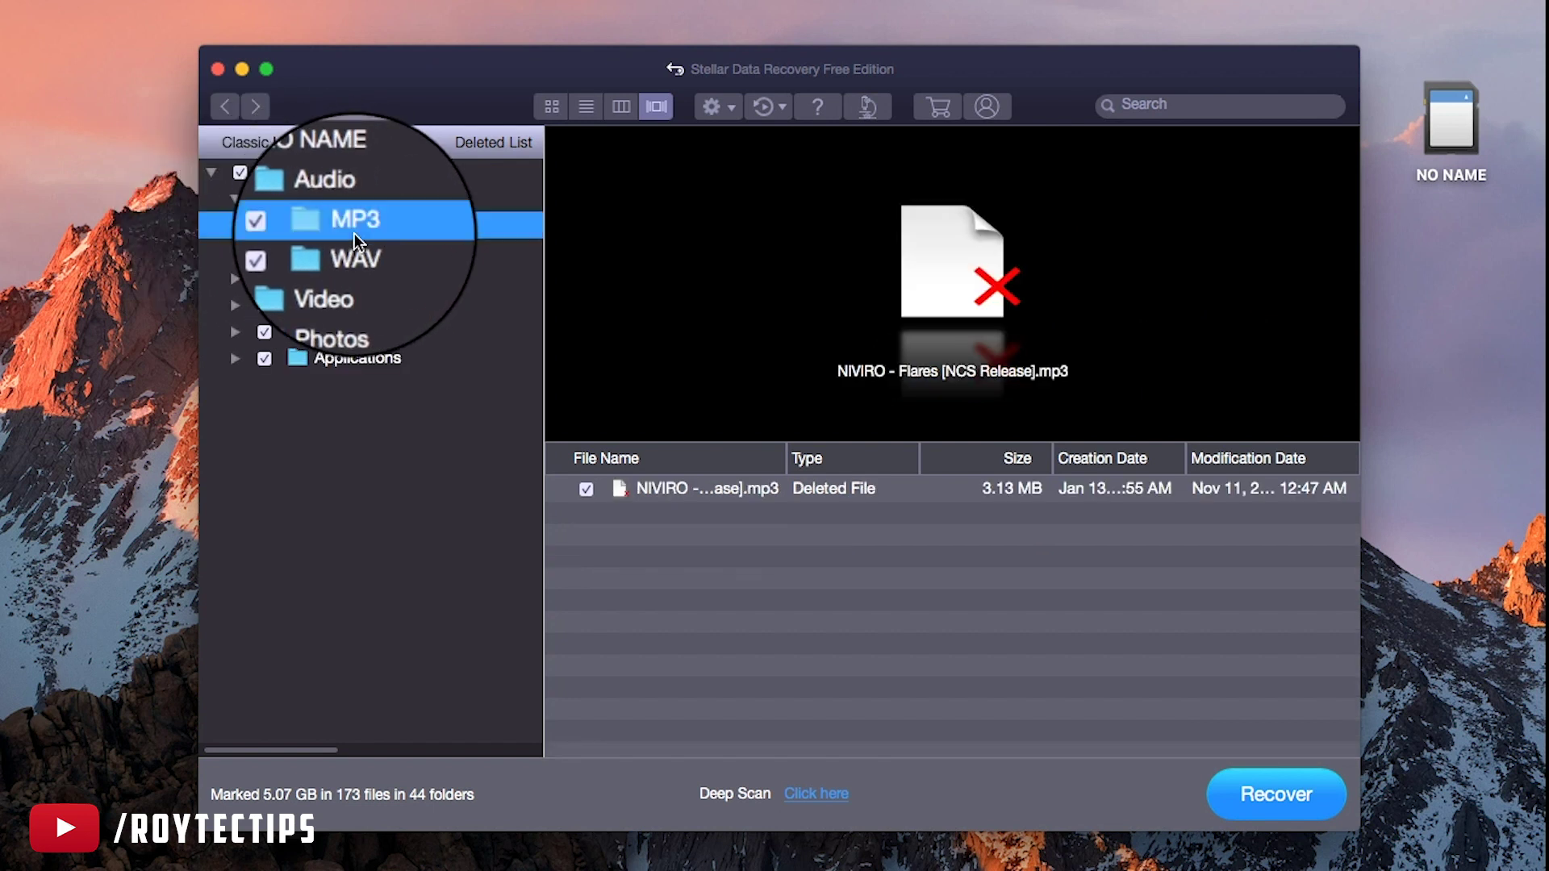
pyautogui.click(355, 251)
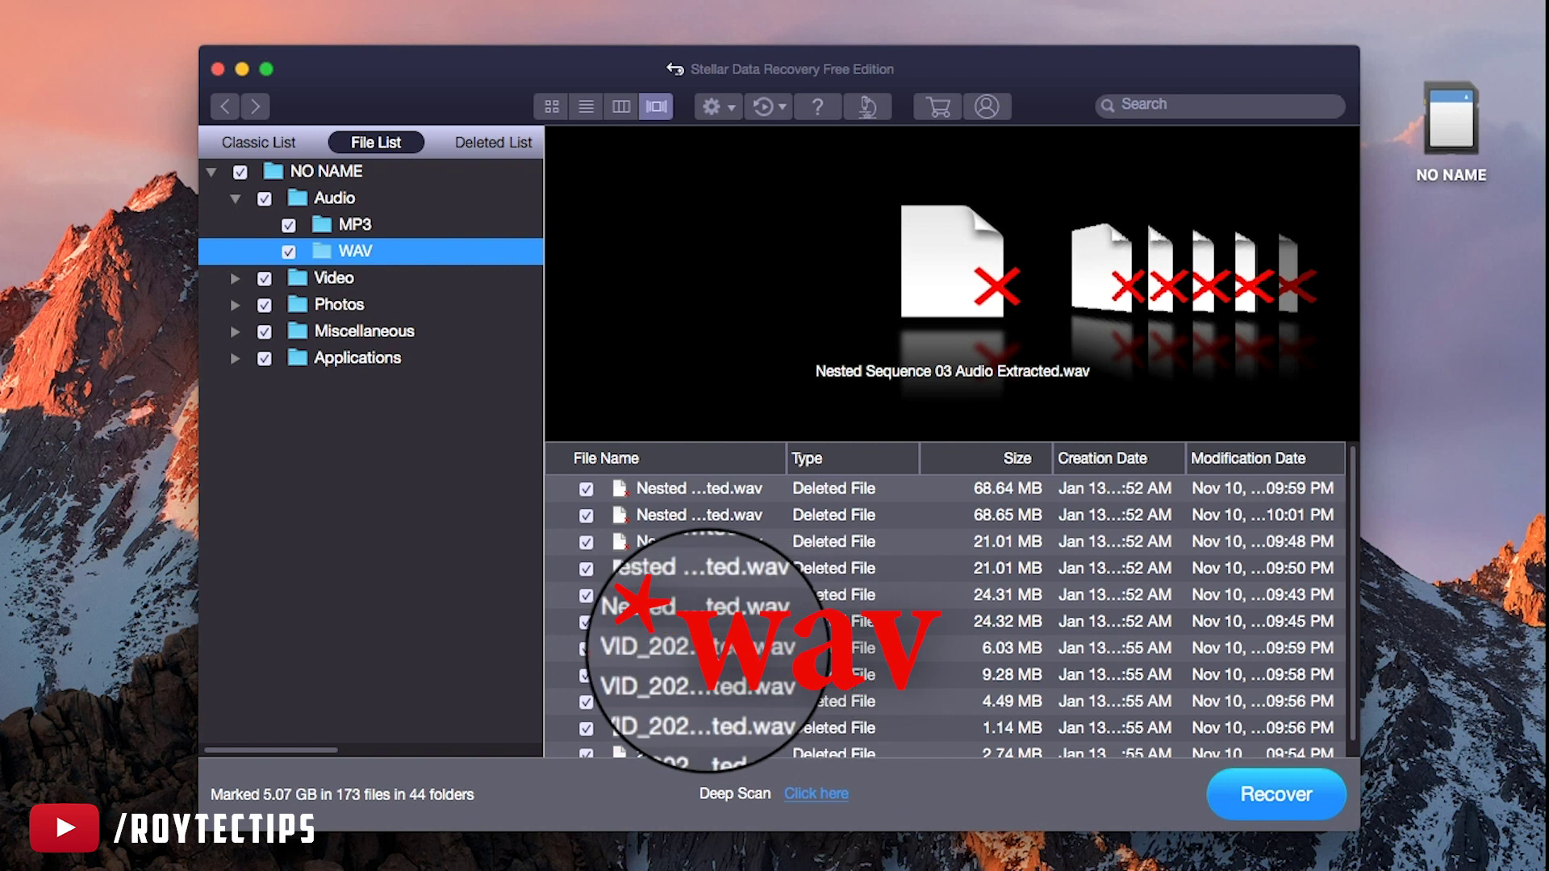
pyautogui.click(698, 647)
pyautogui.press('space')
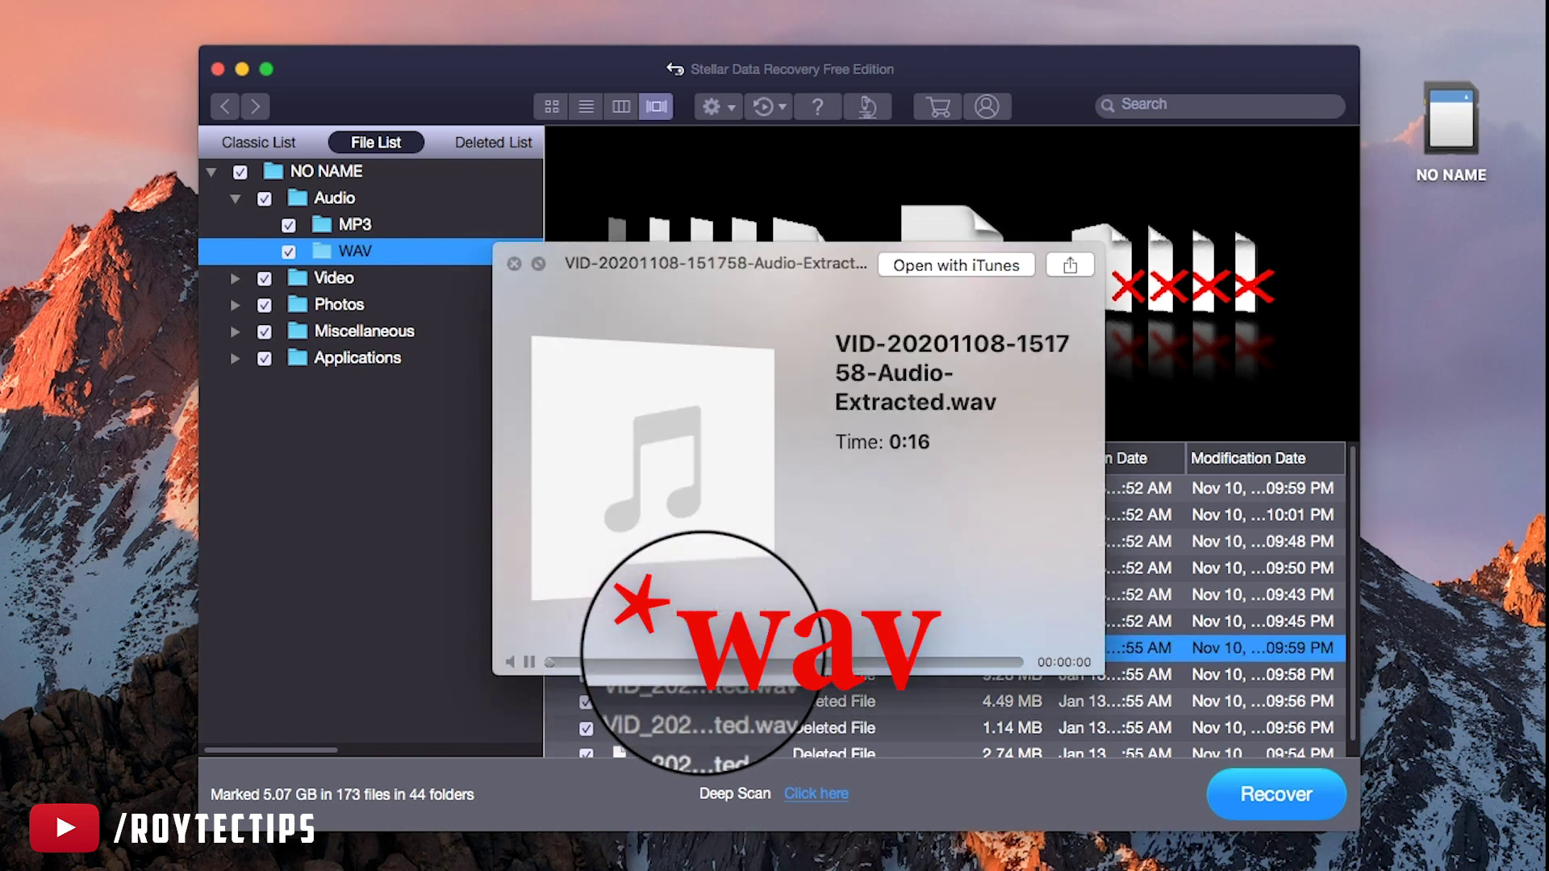
pyautogui.click(526, 661)
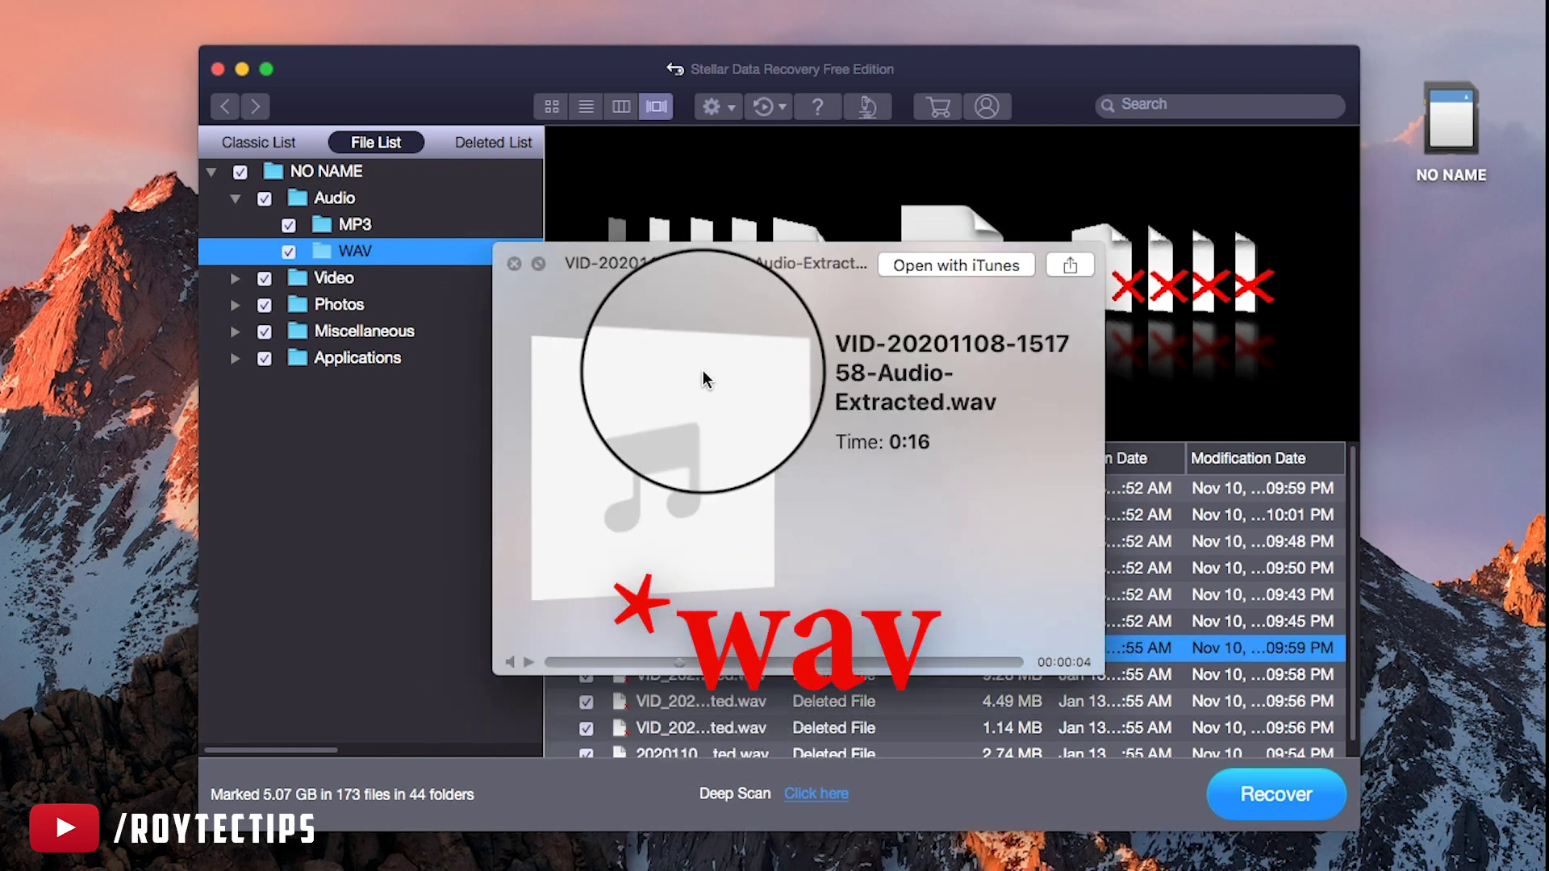
pyautogui.click(513, 263)
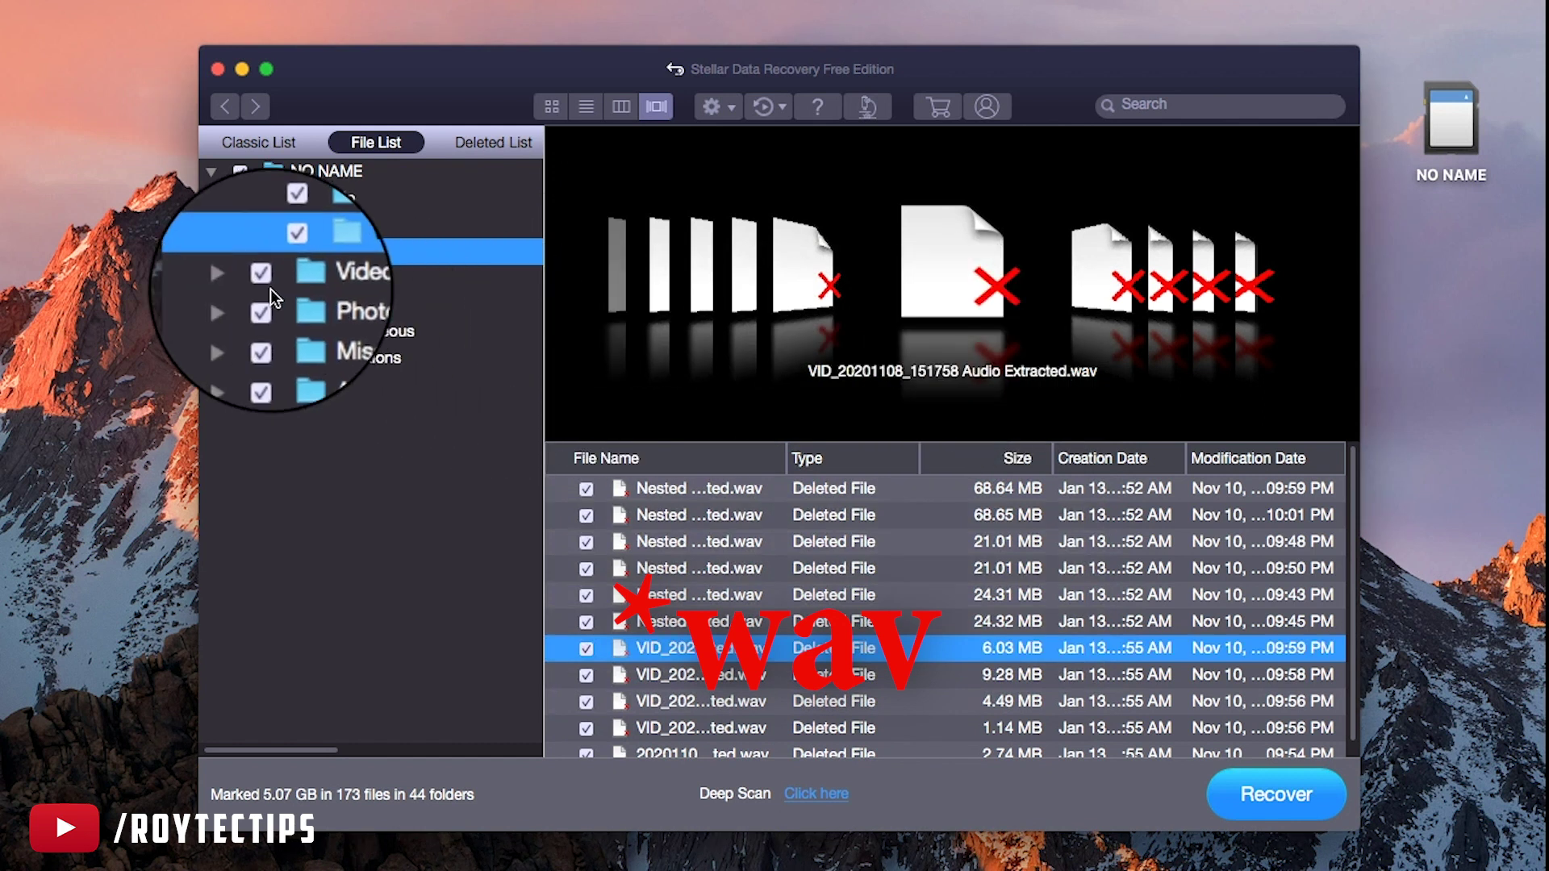
# Expand Video, select MP4 and preview one of the recovered MP4 clips
pyautogui.click(235, 277)
pyautogui.click(330, 305)
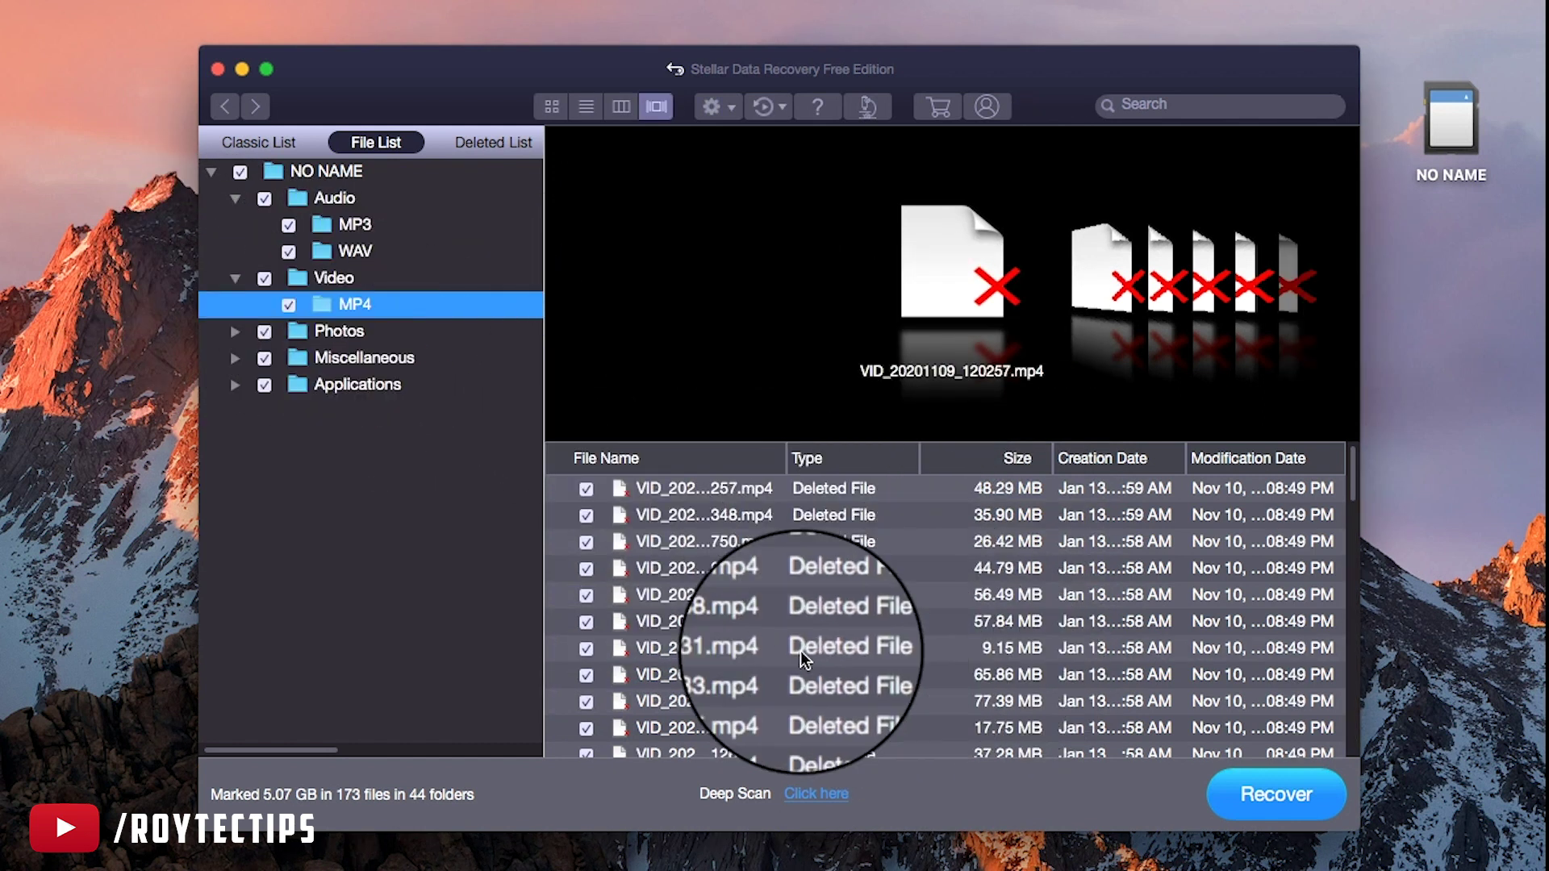
pyautogui.click(742, 646)
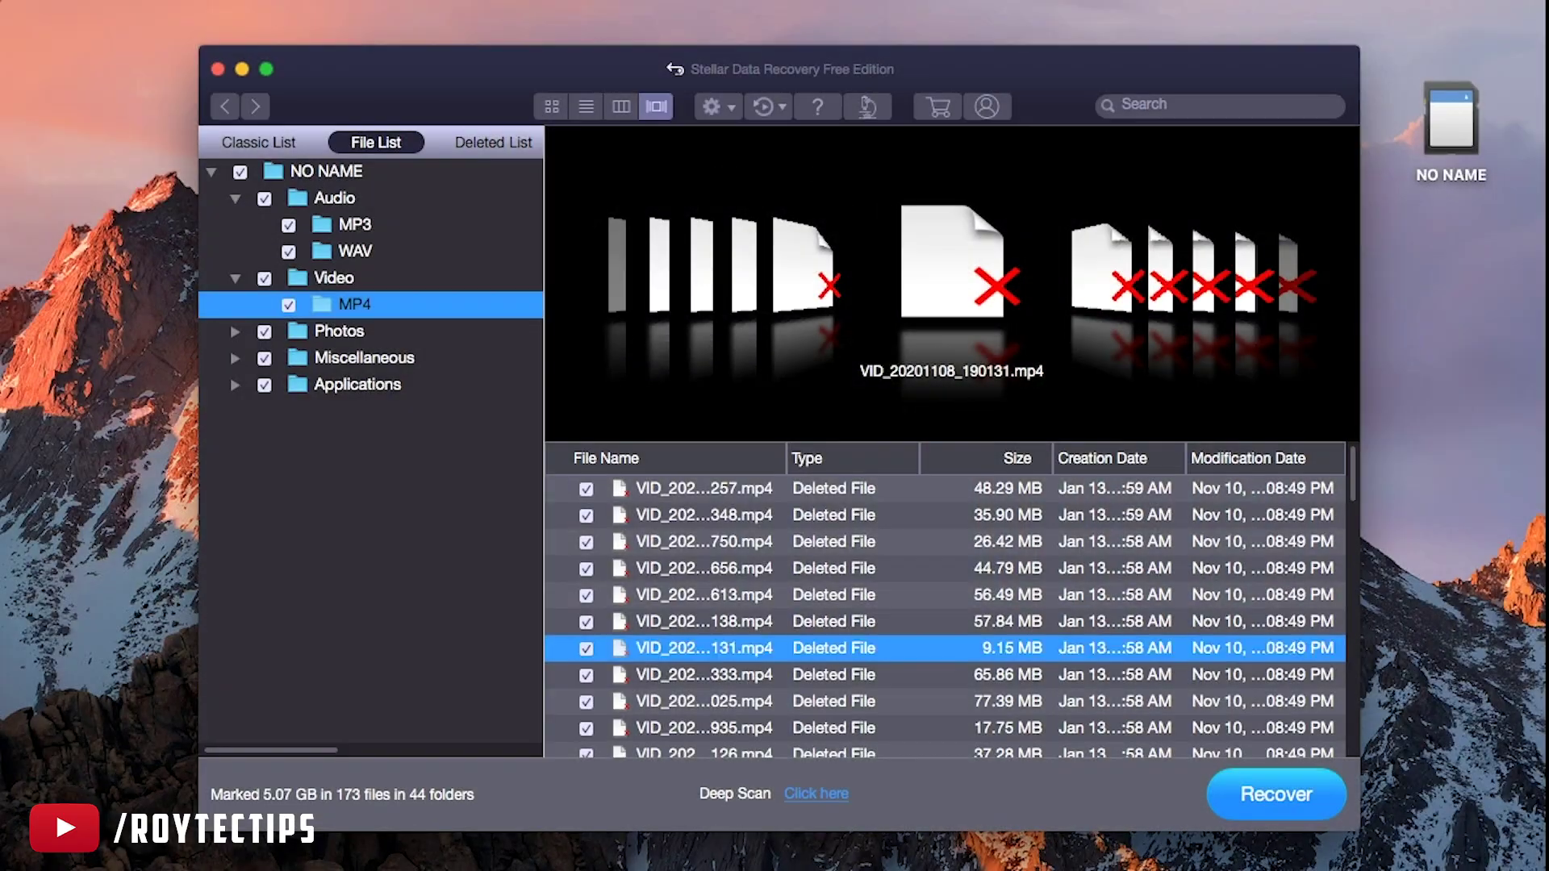
# Look through the PSD and JPEG files found under Photos, ending on the PSD file
pyautogui.click(350, 334)
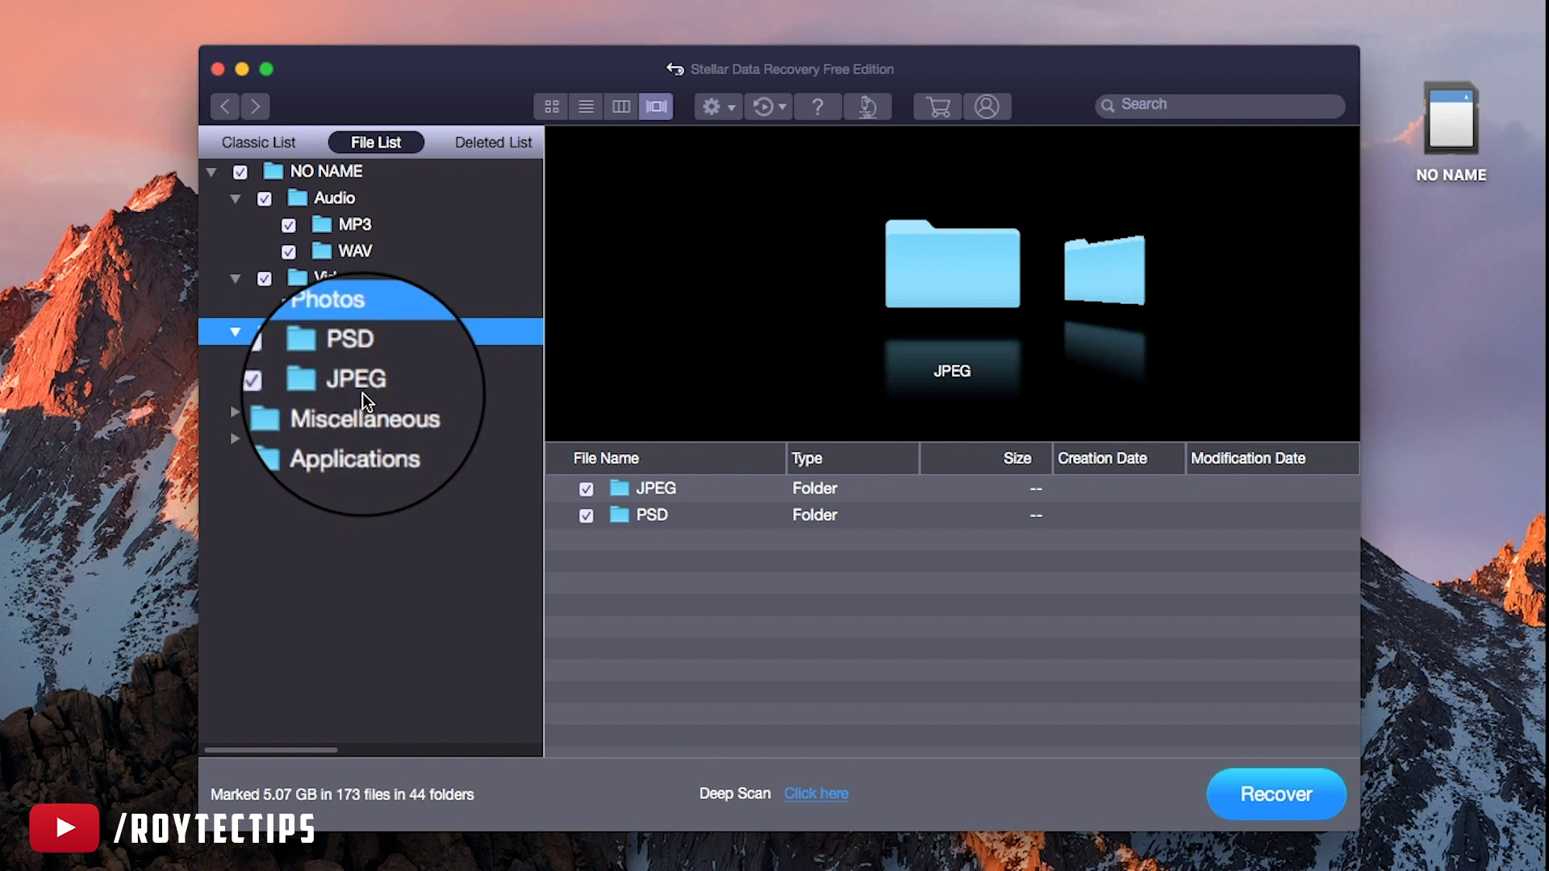
pyautogui.click(359, 362)
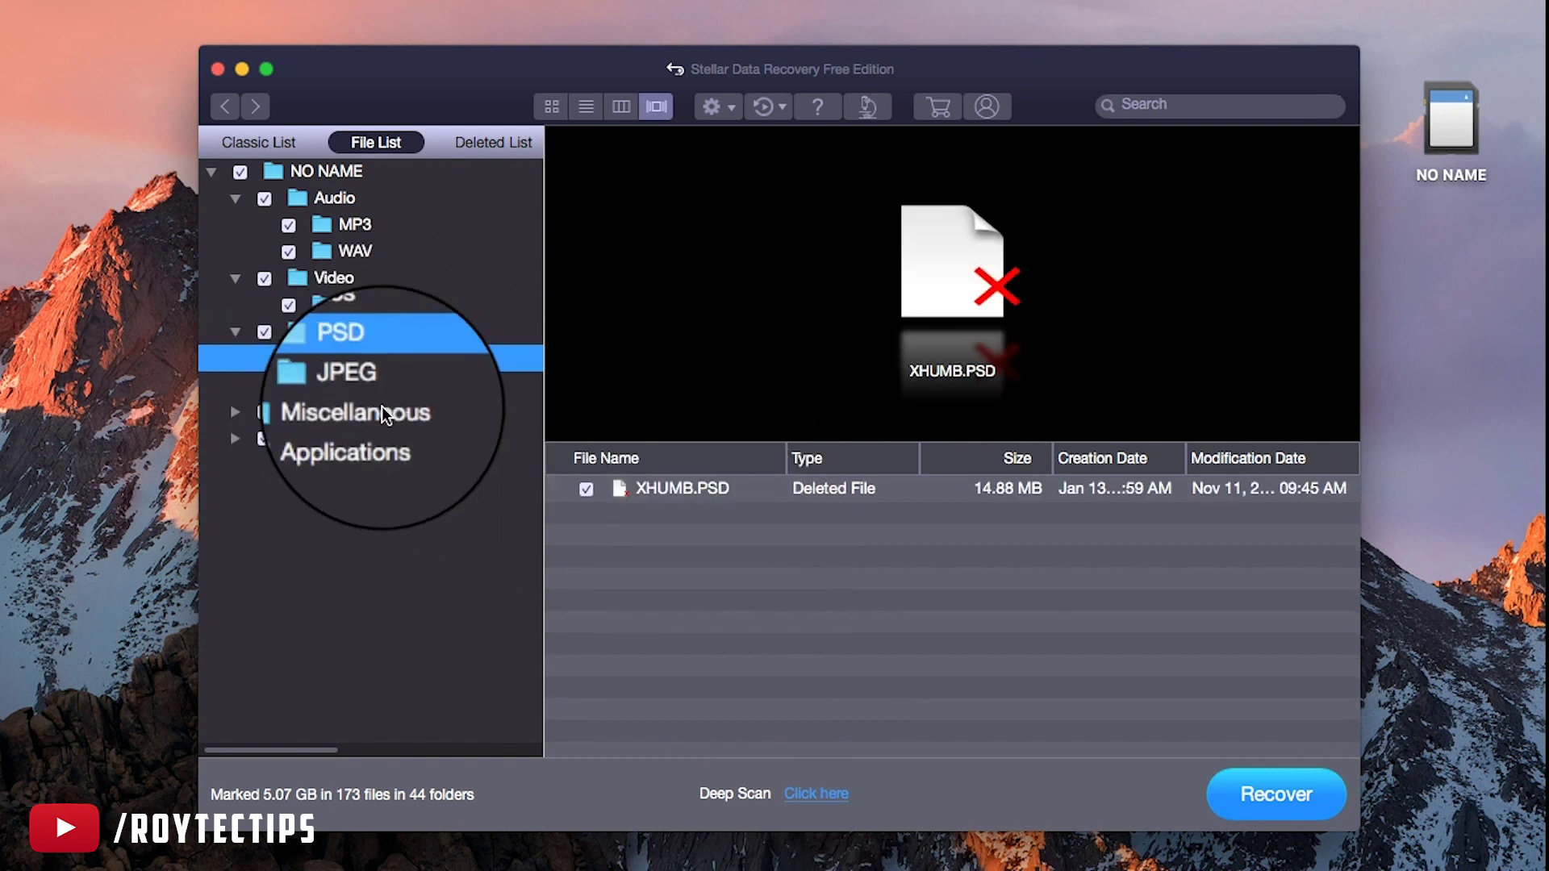
pyautogui.click(368, 386)
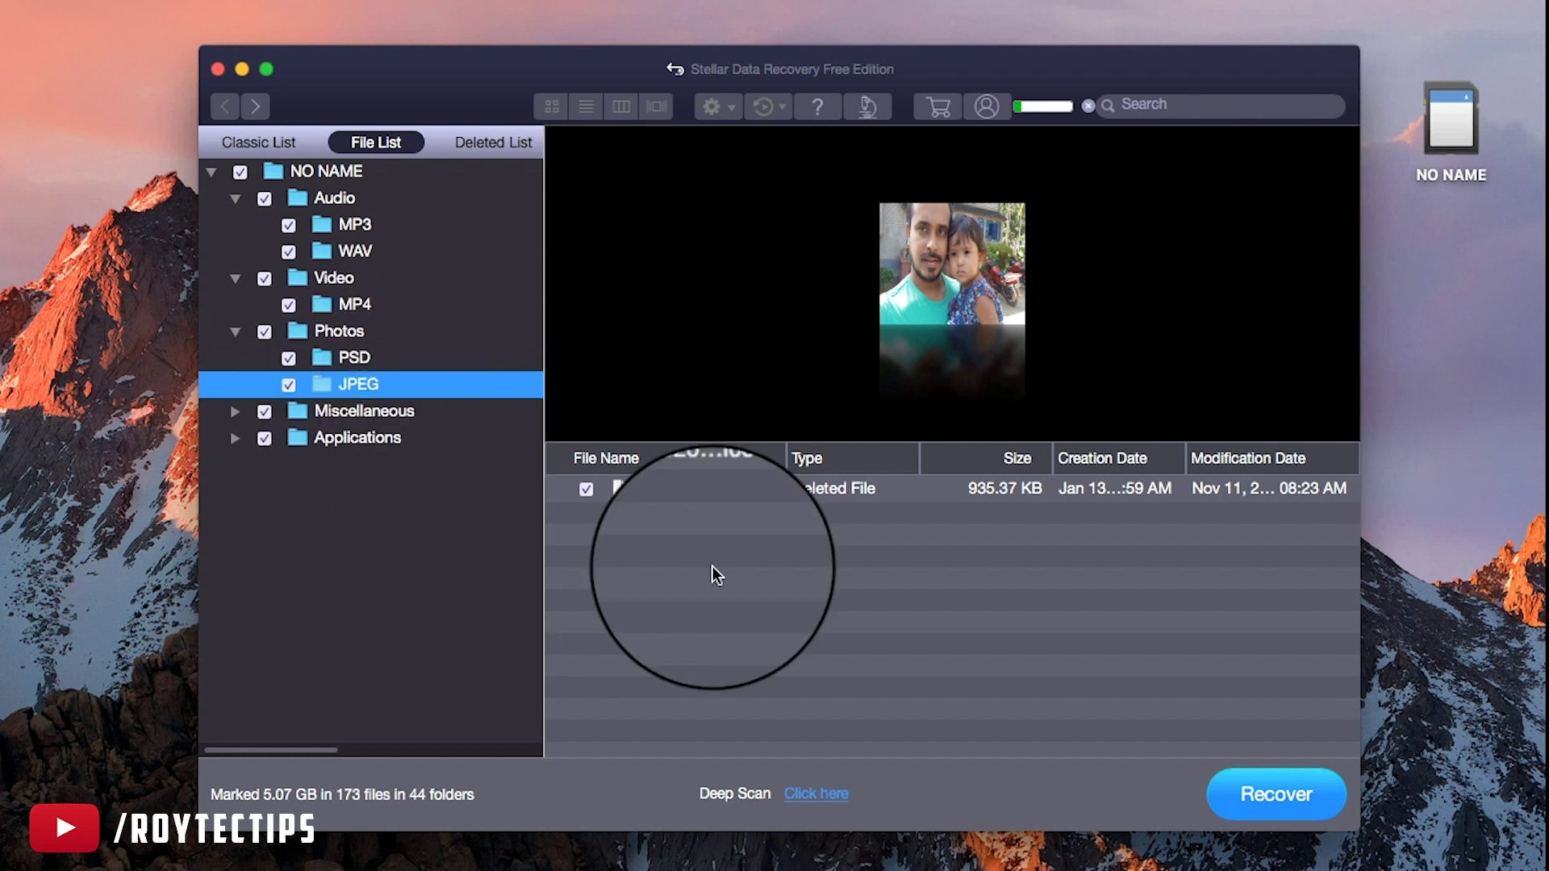
pyautogui.press('Up')
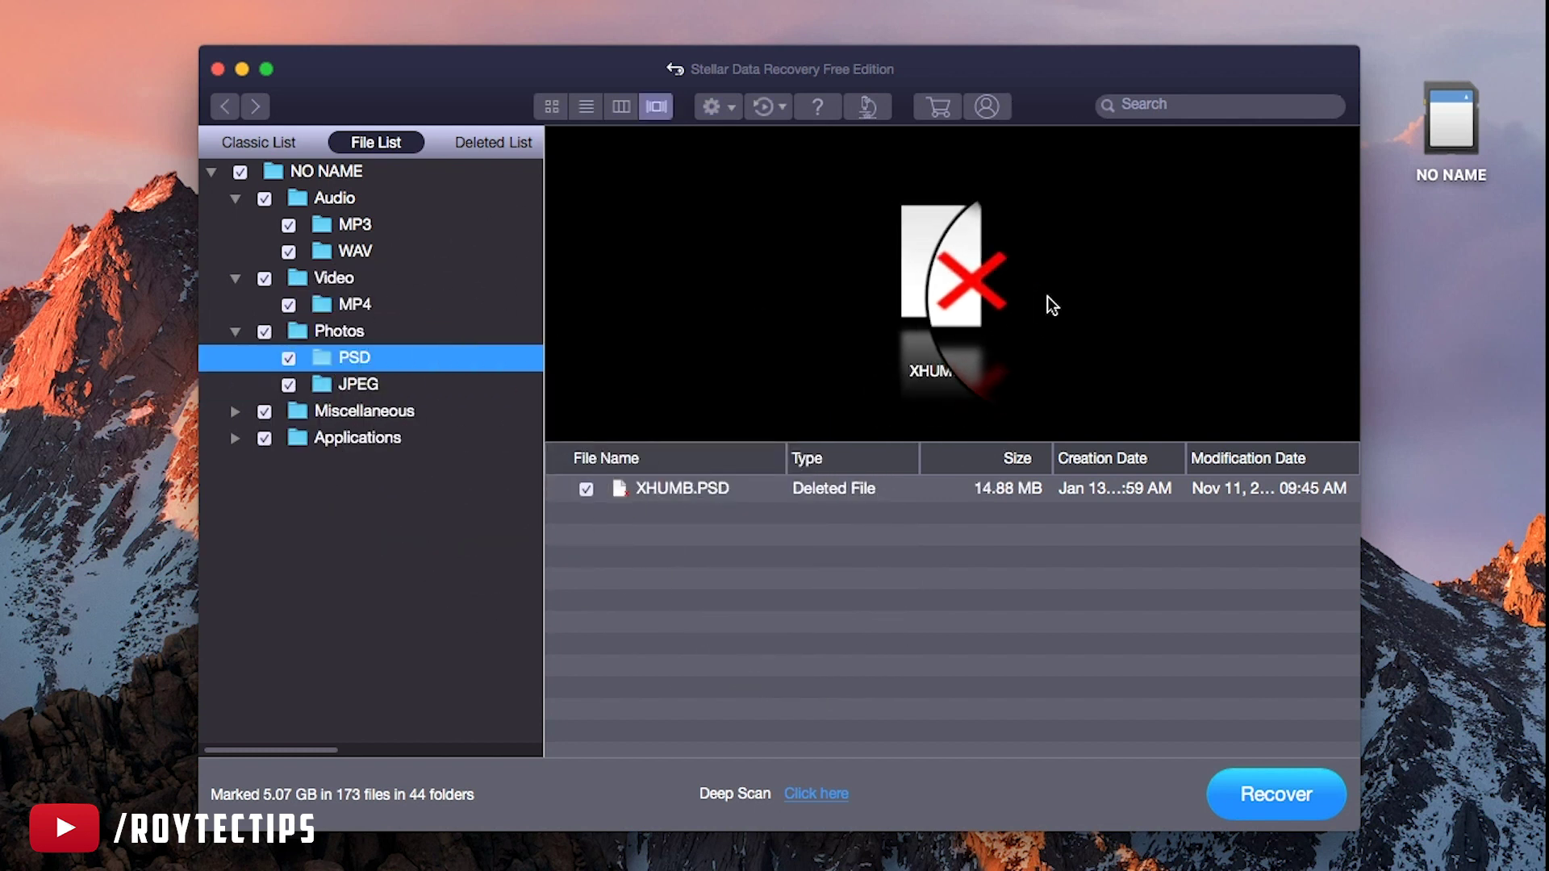
# Expand Applications and show the two PLIST files
pyautogui.click(323, 440)
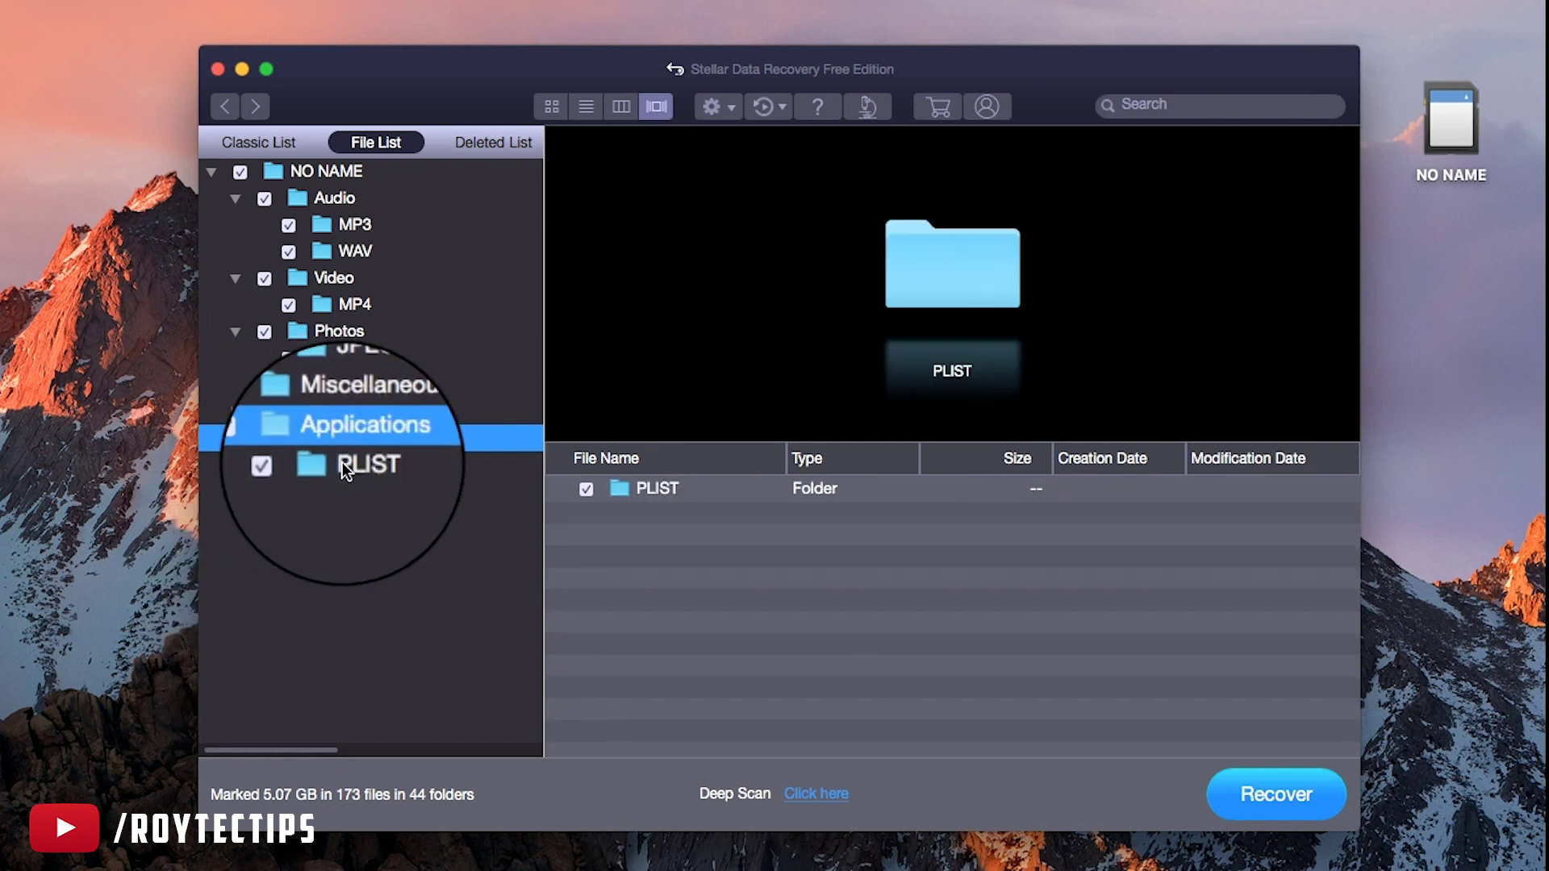
pyautogui.click(342, 464)
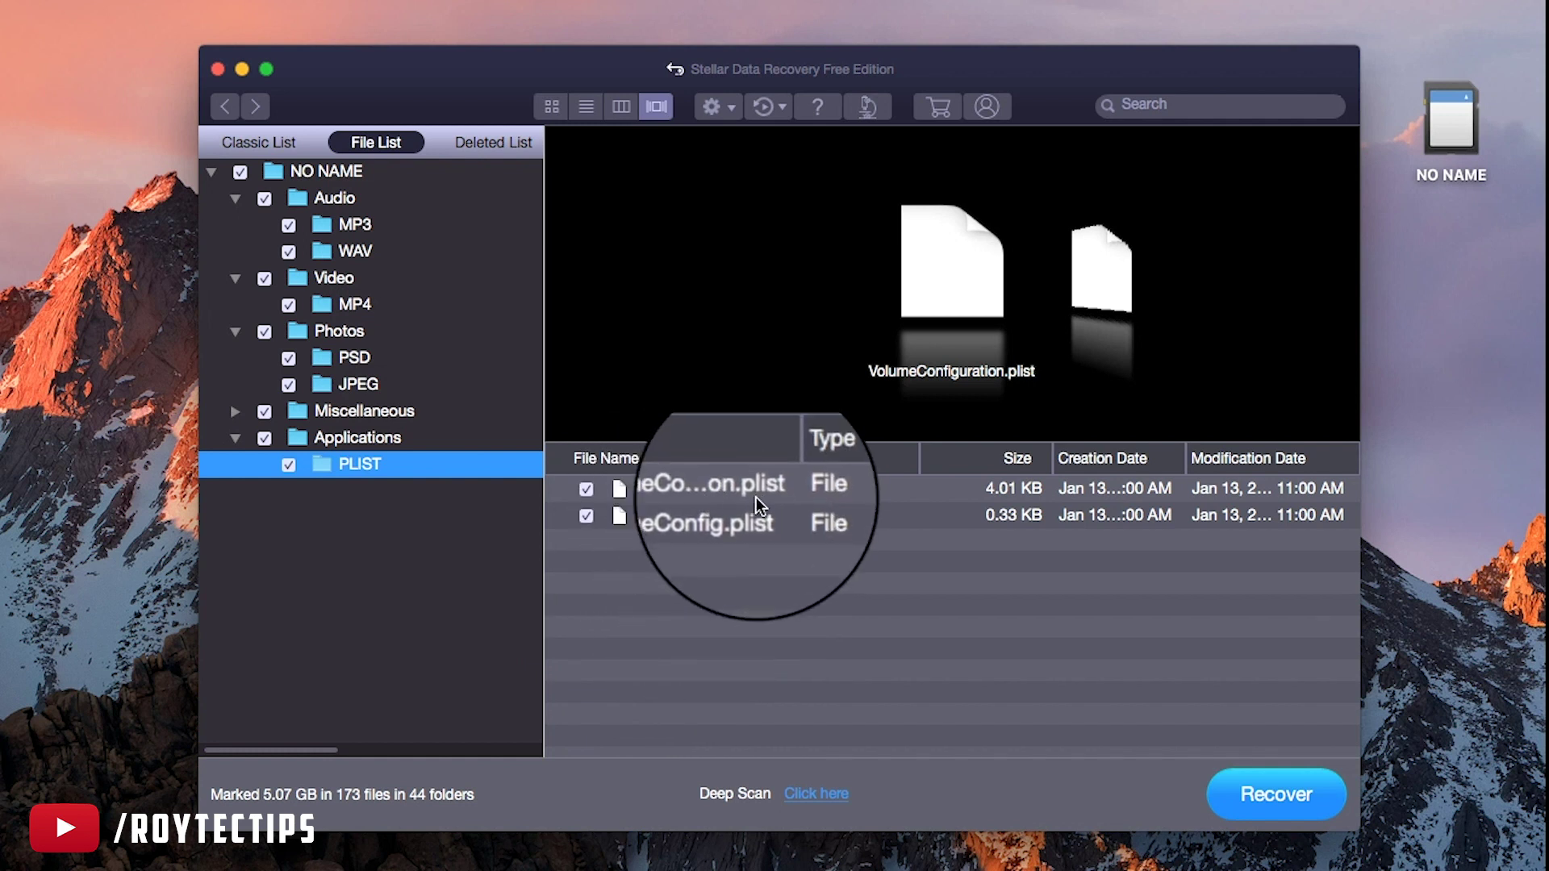
pyautogui.click(461, 139)
# Browse the deleted 8 nov 2020 subfolders XUSIC, XXPORT, XDOBE and XMAGES, then search for a music file
pyautogui.click(235, 198)
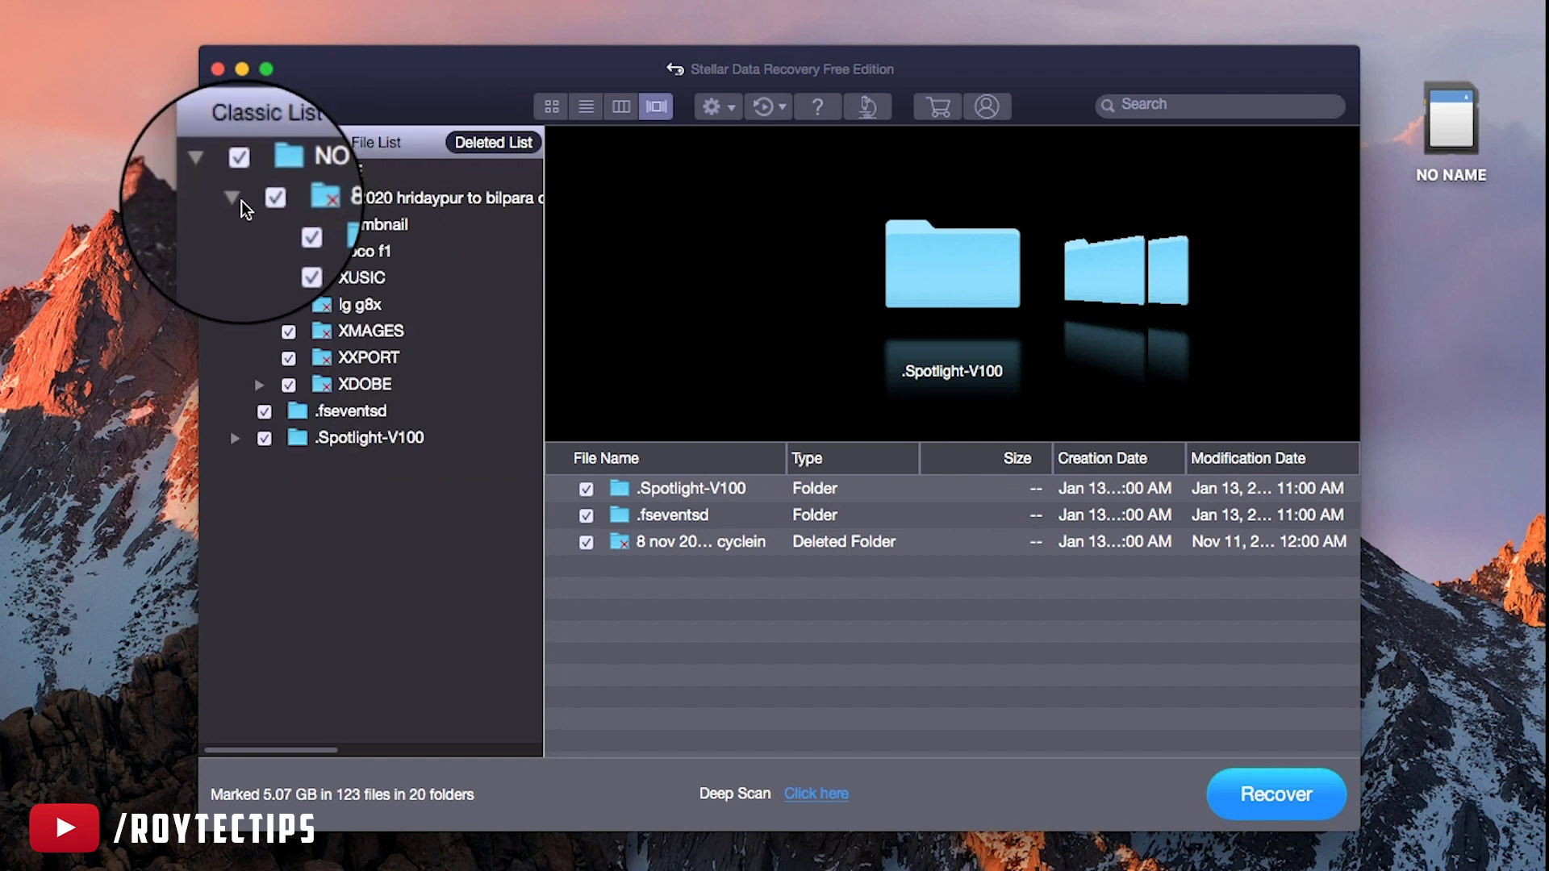
pyautogui.click(355, 278)
pyautogui.click(365, 357)
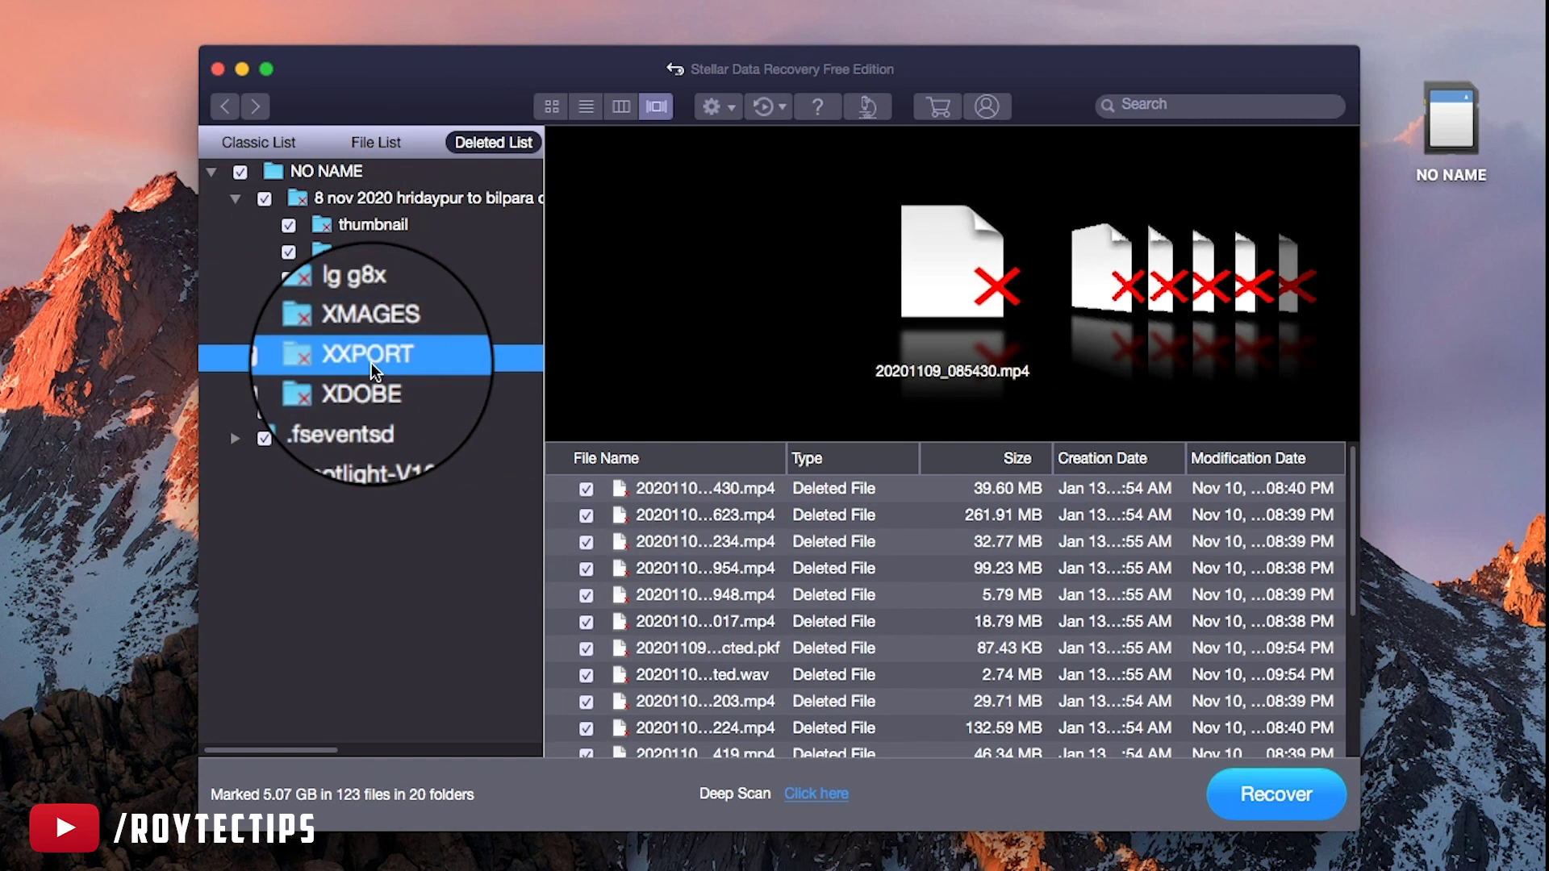
pyautogui.click(371, 384)
pyautogui.click(367, 357)
pyautogui.click(367, 330)
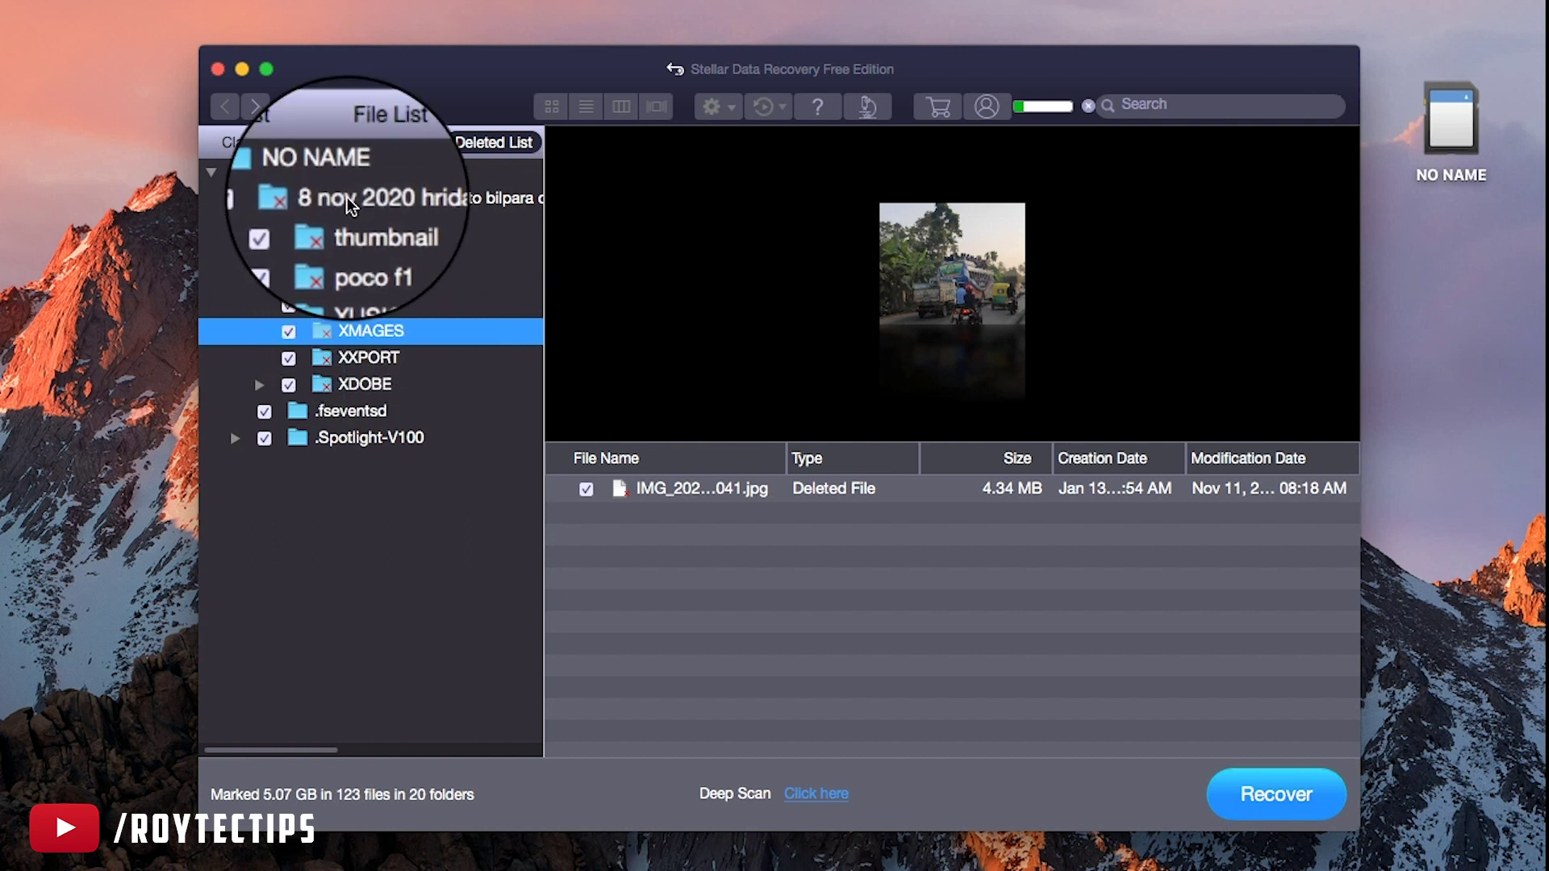
pyautogui.click(259, 142)
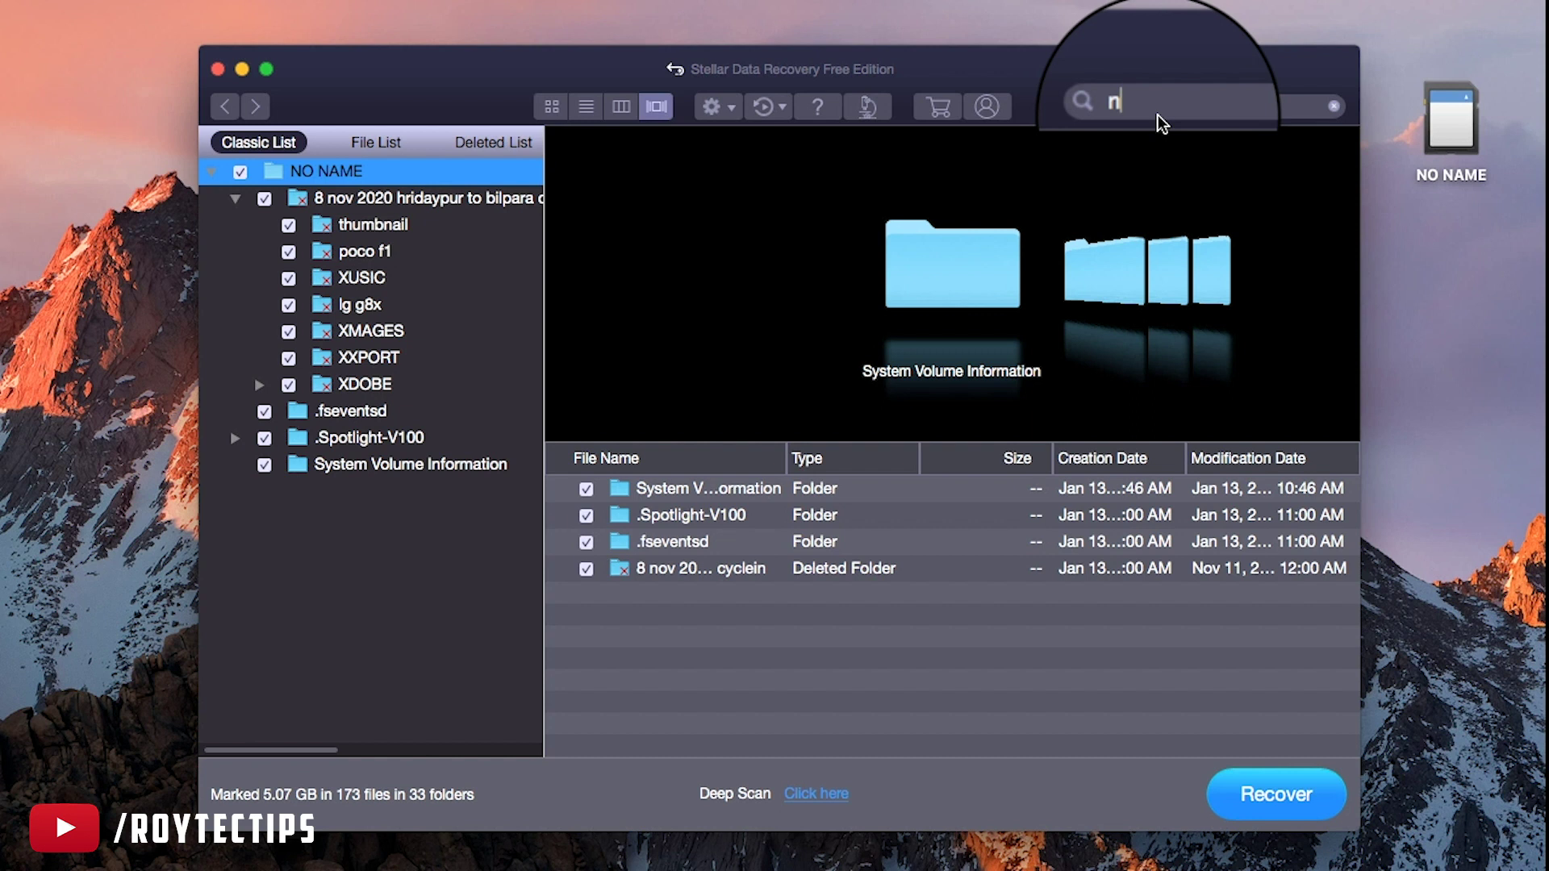
pyautogui.press('Return')
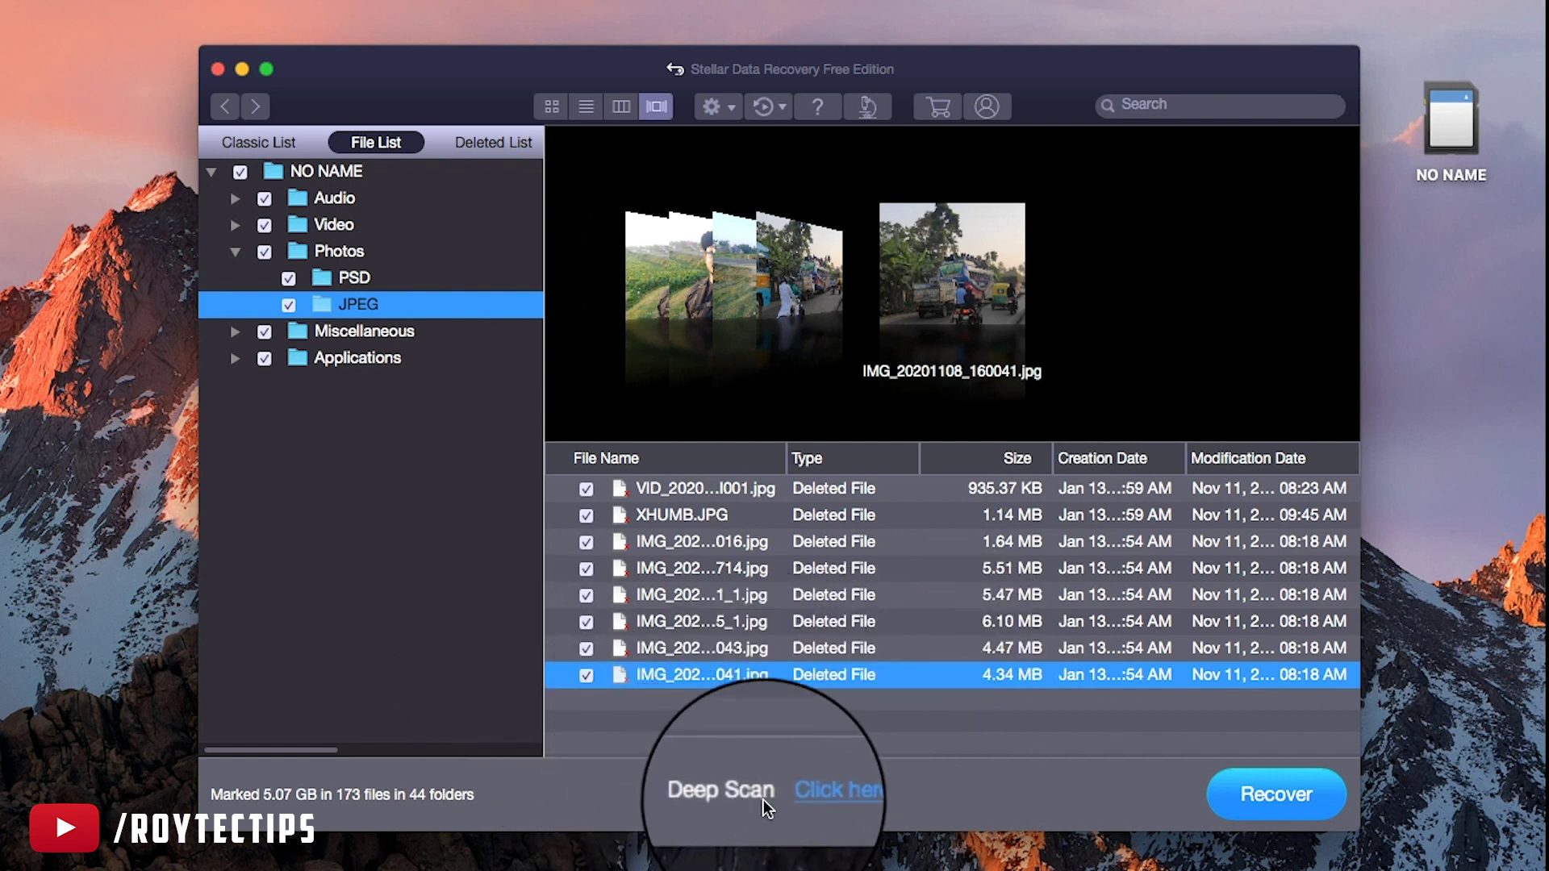
# Start a Deep Scan of the NO NAME card and let it finish
pyautogui.click(815, 798)
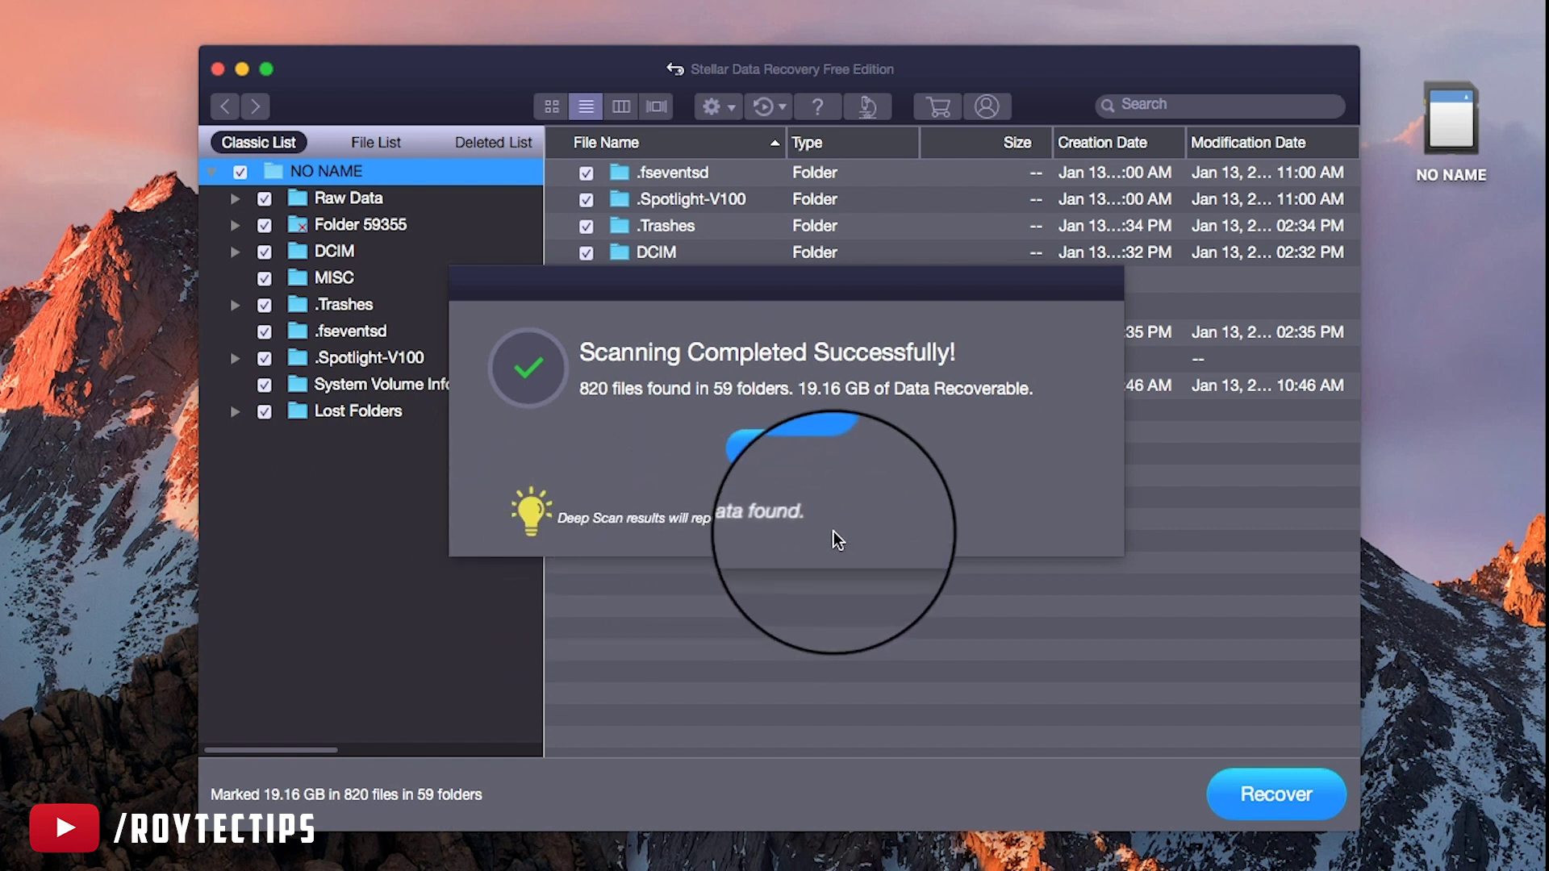
# Dismiss the scan-complete dialog and show Photos > JPEG(FAT32) from File List in Cover Flow view
pyautogui.click(786, 440)
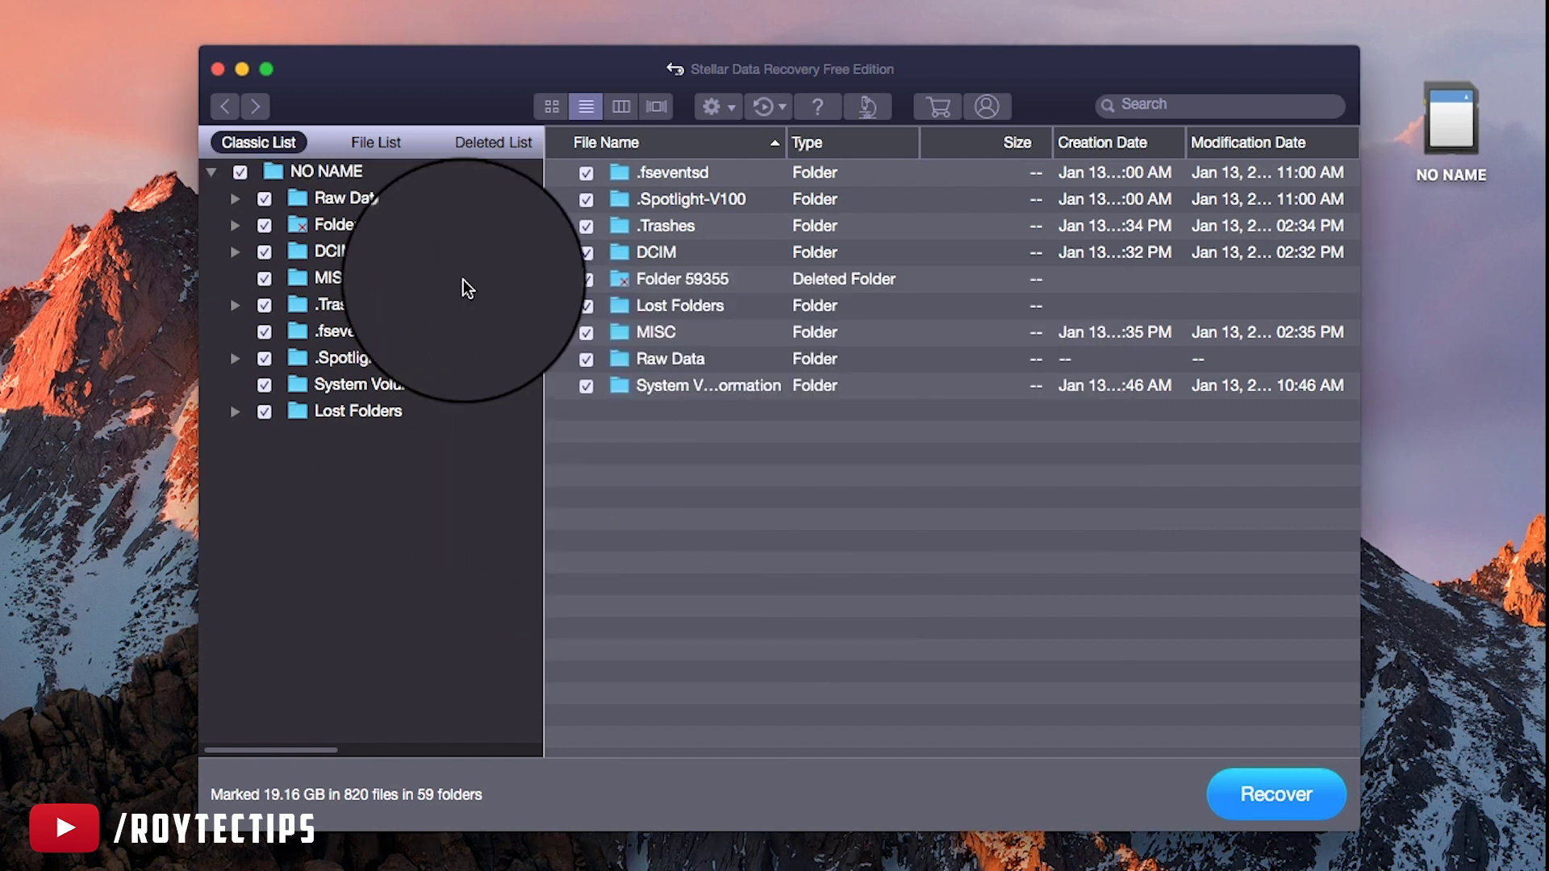
pyautogui.click(411, 142)
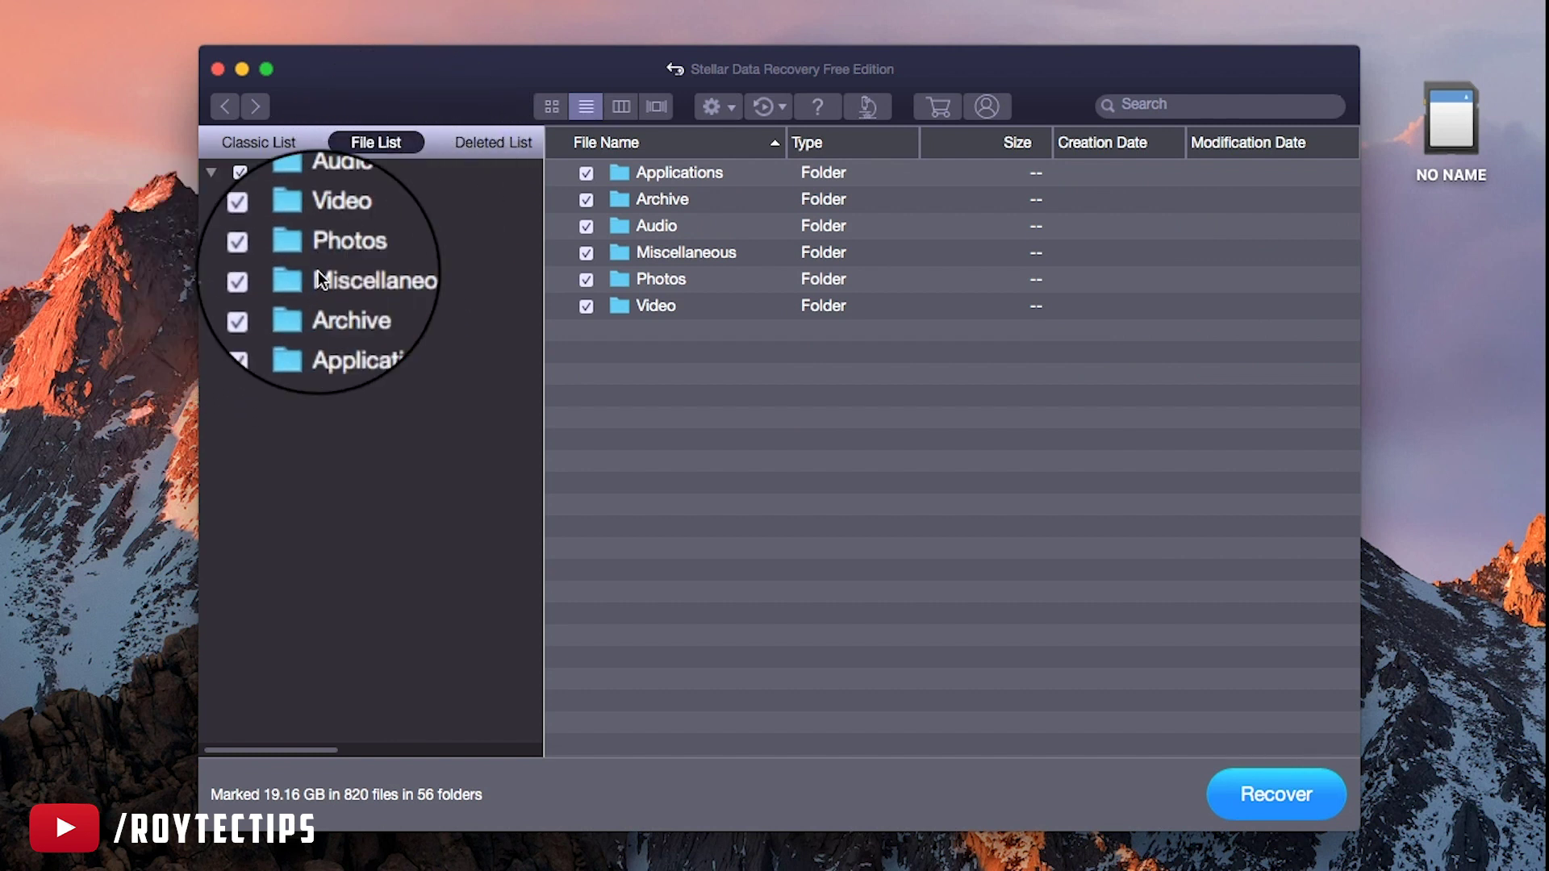
pyautogui.click(235, 252)
pyautogui.click(376, 331)
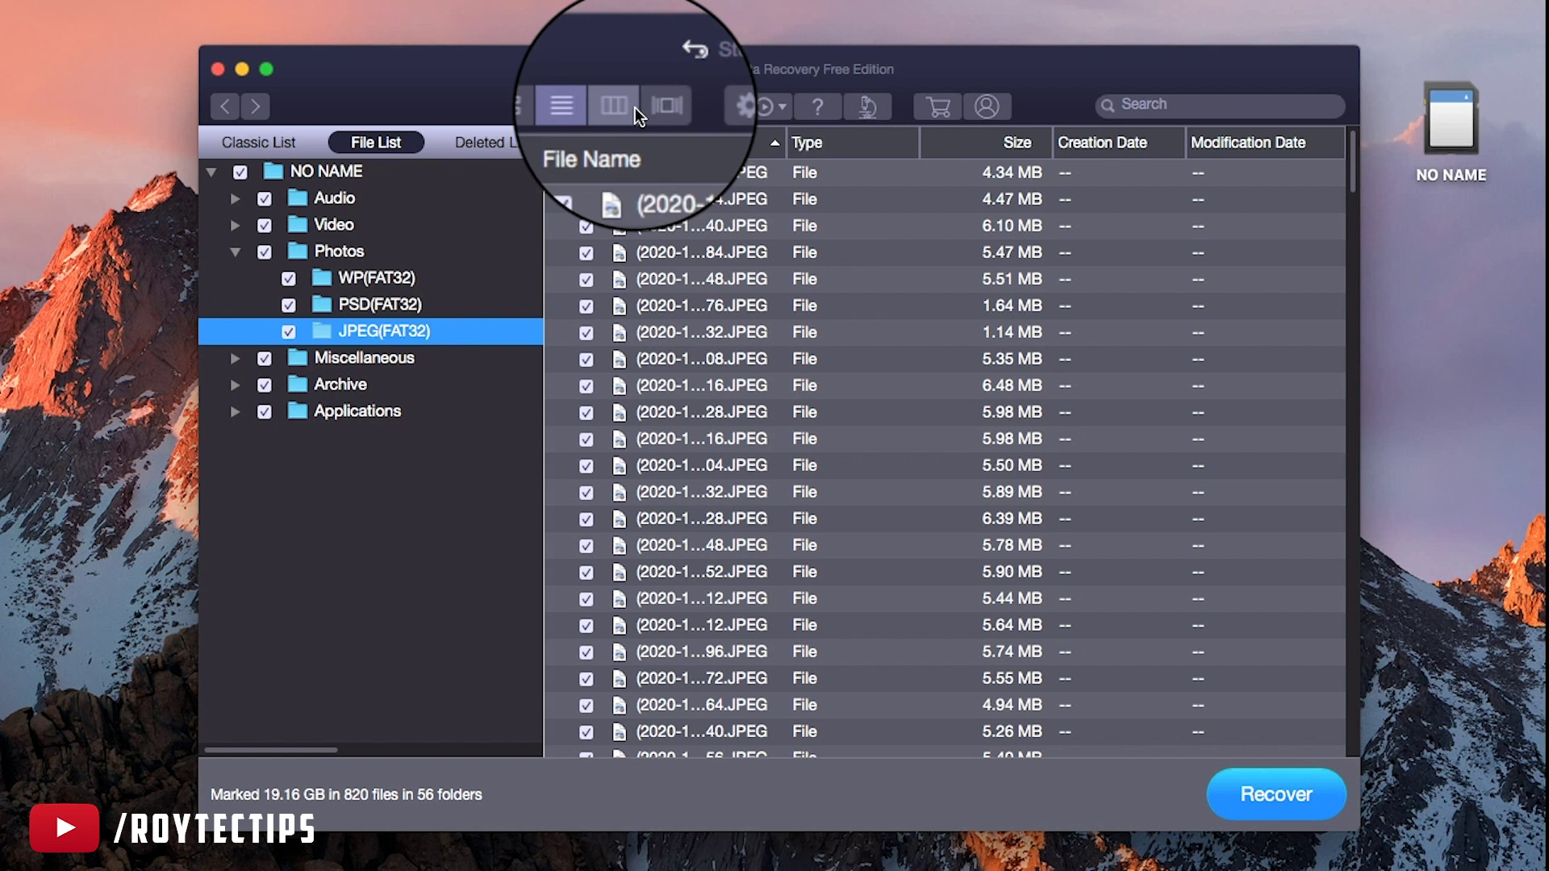
pyautogui.click(656, 110)
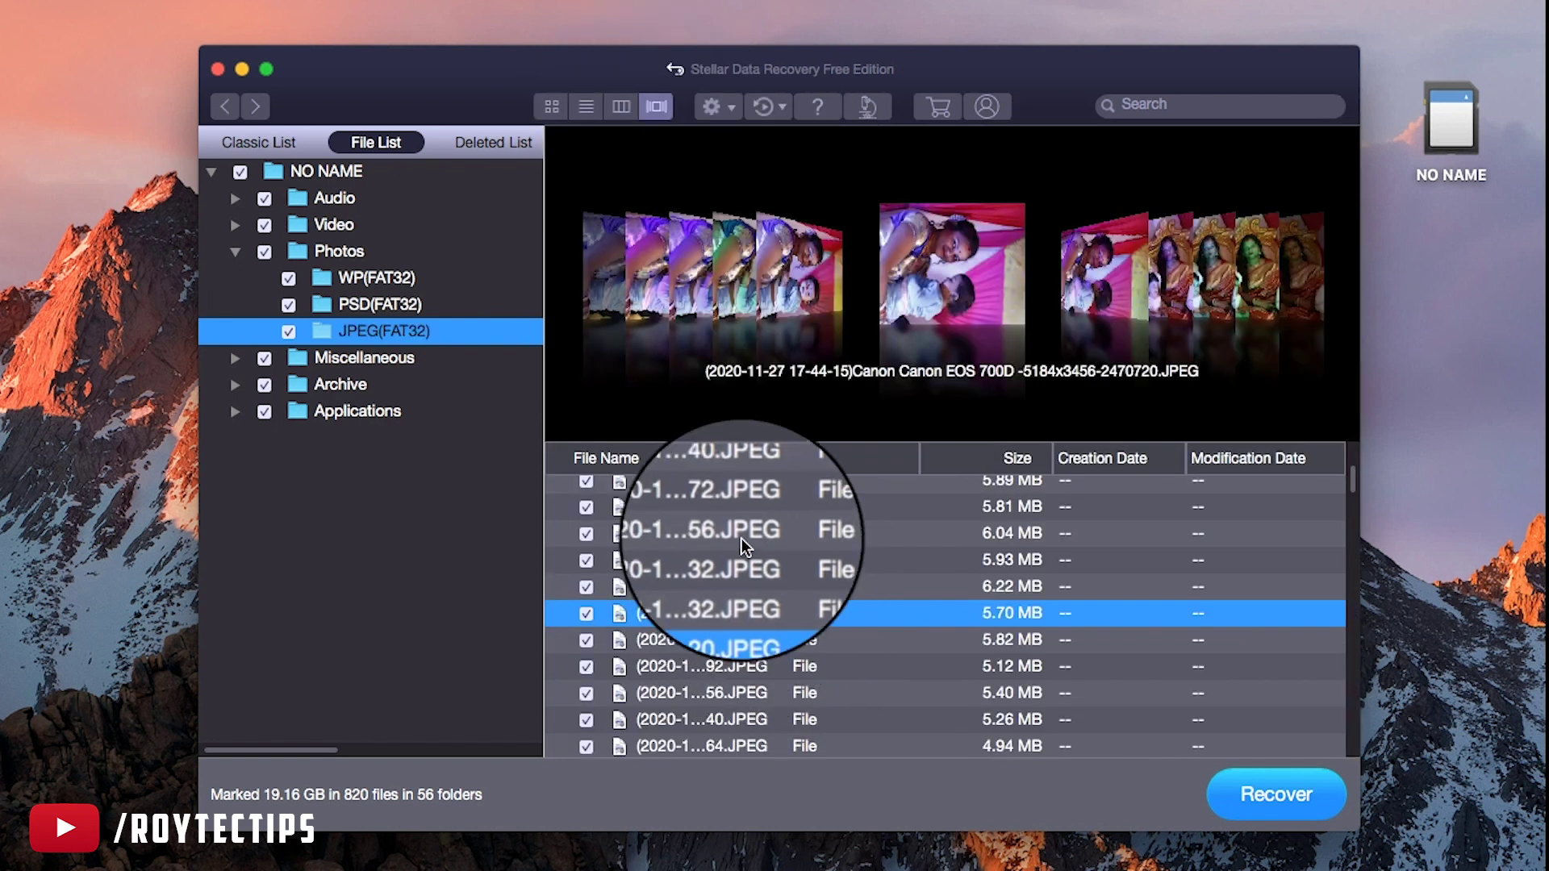
# Preview the 6.04, 5.70, 5.12, 4.94, 5.40 and 5.74 MB Canon photos
pyautogui.click(750, 536)
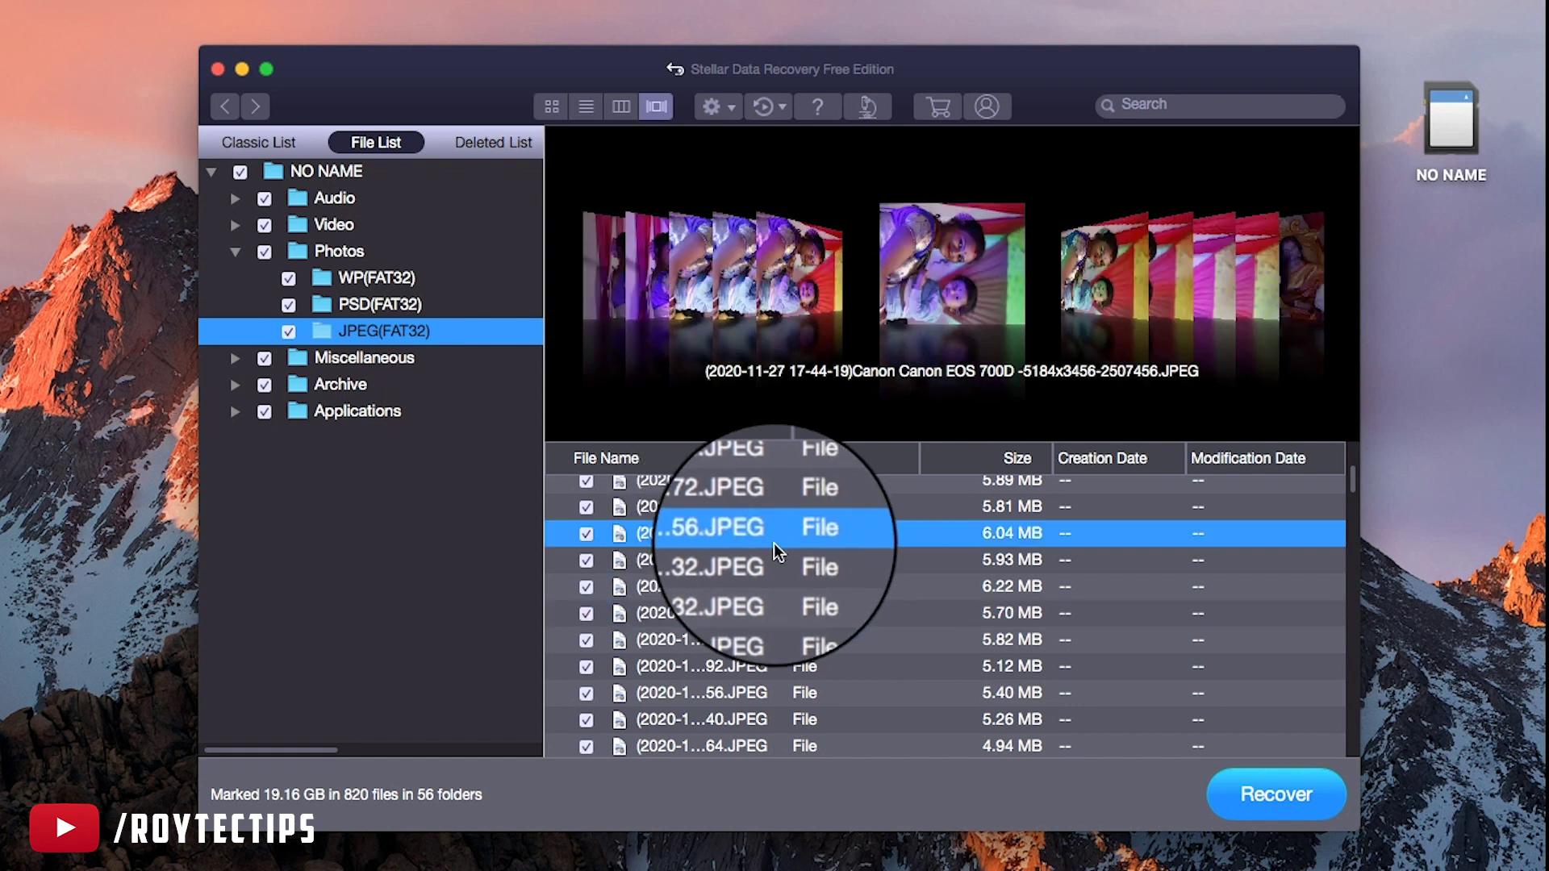
pyautogui.click(744, 606)
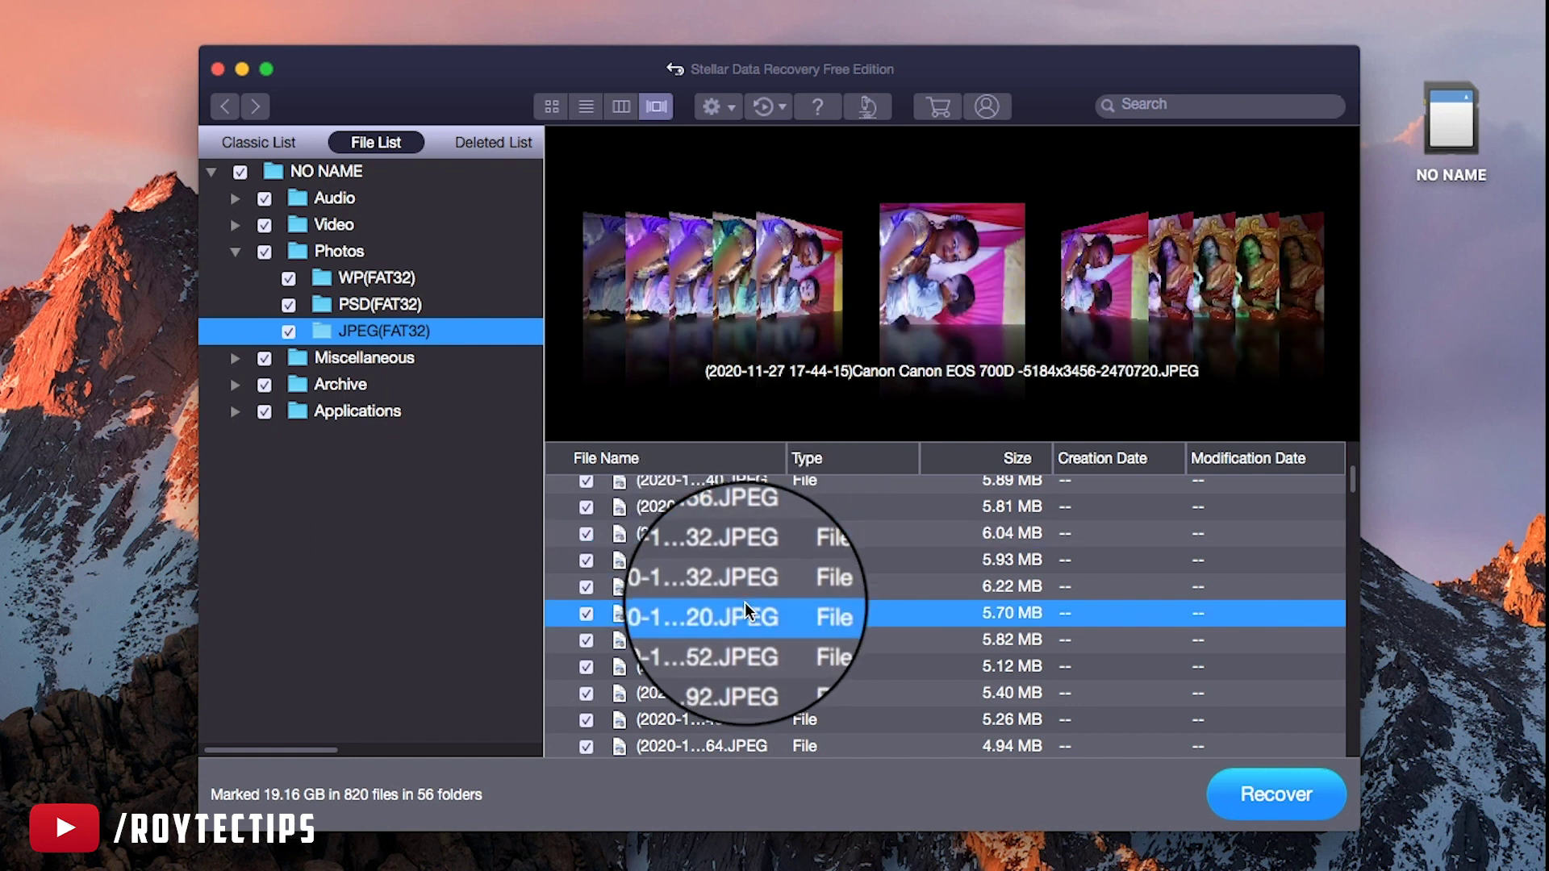
pyautogui.click(751, 674)
pyautogui.scroll(-3, 766, 676)
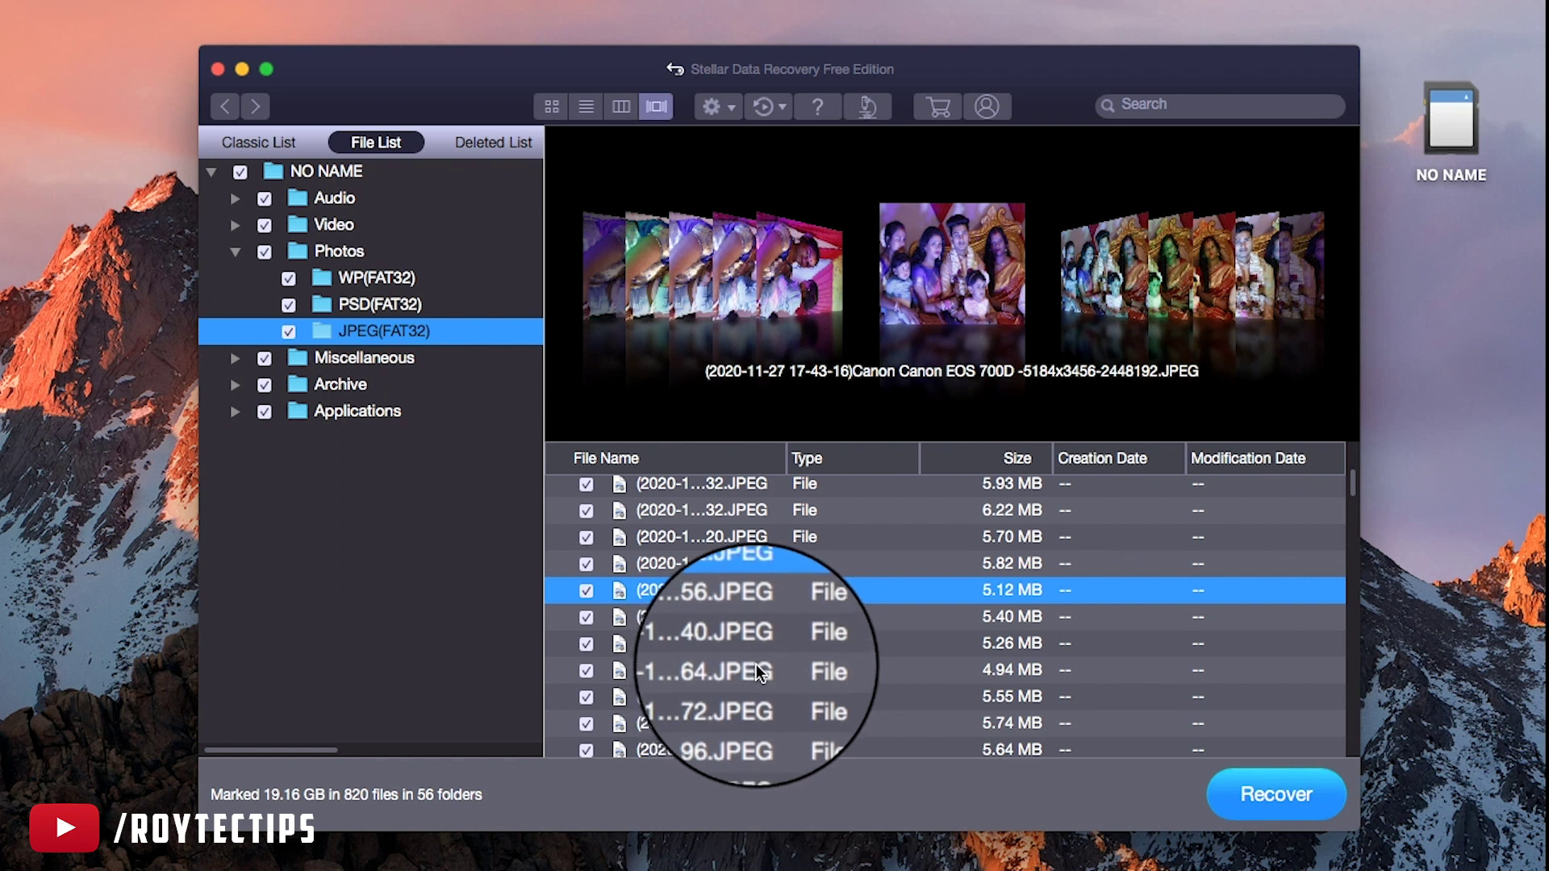
pyautogui.click(744, 671)
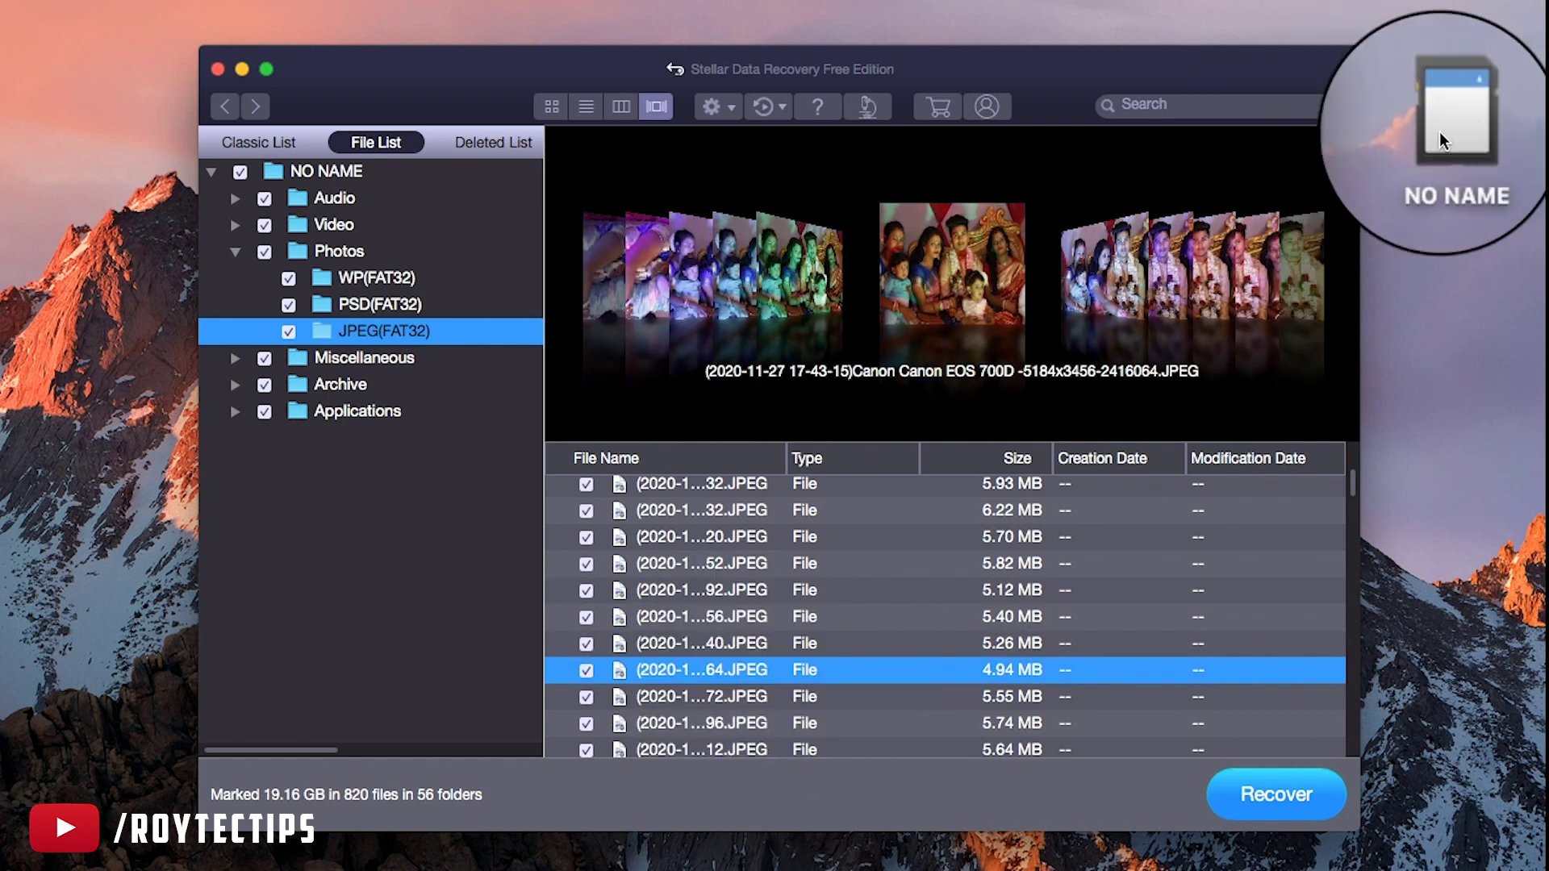
pyautogui.click(782, 626)
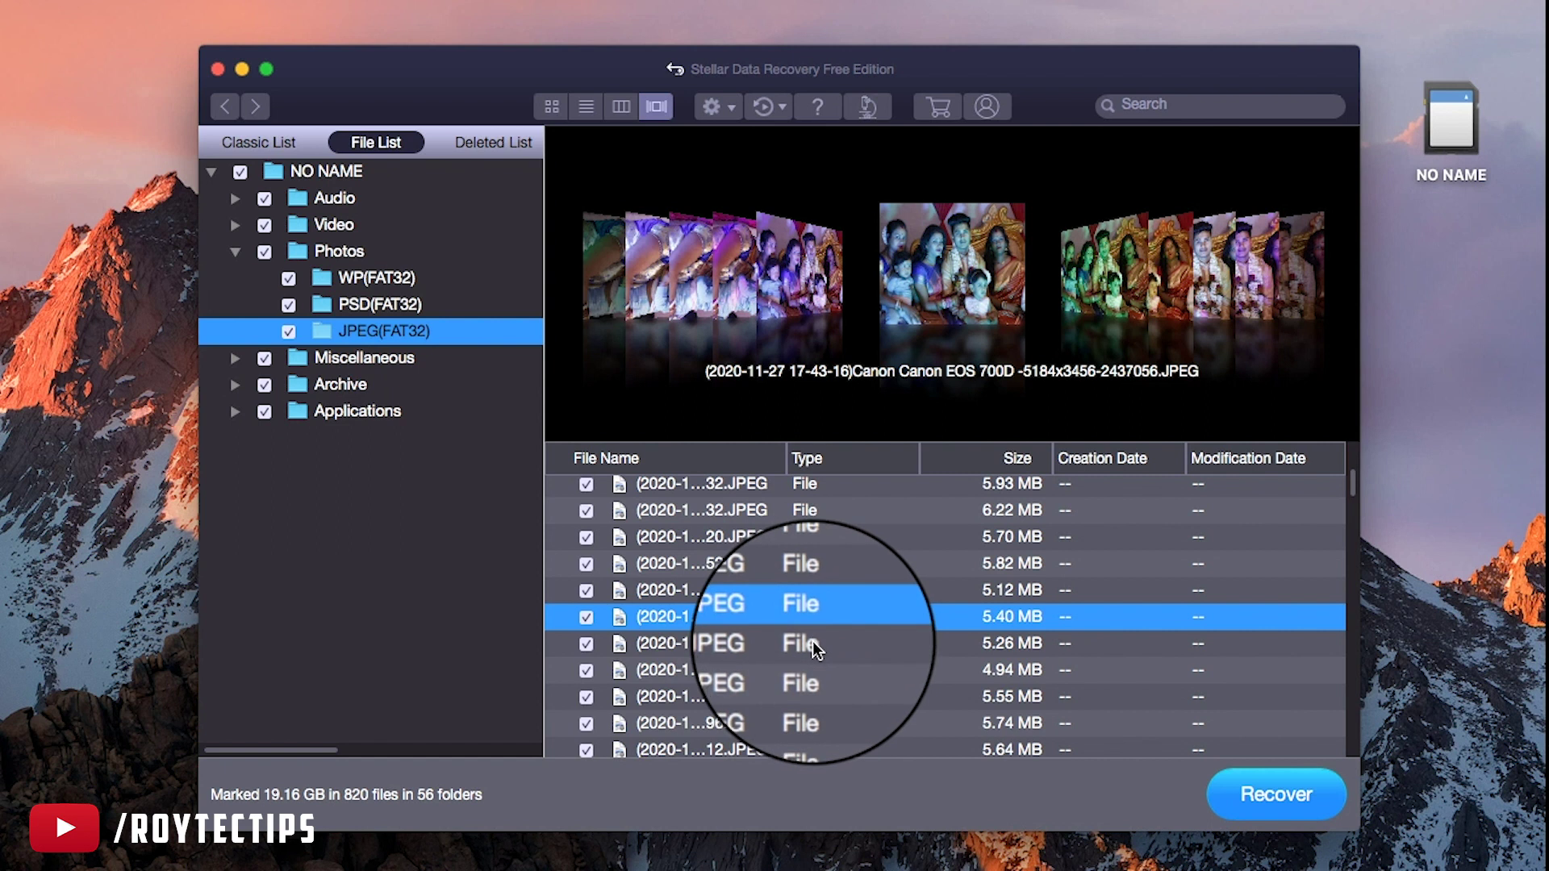
pyautogui.scroll(-3, 812, 641)
pyautogui.click(734, 641)
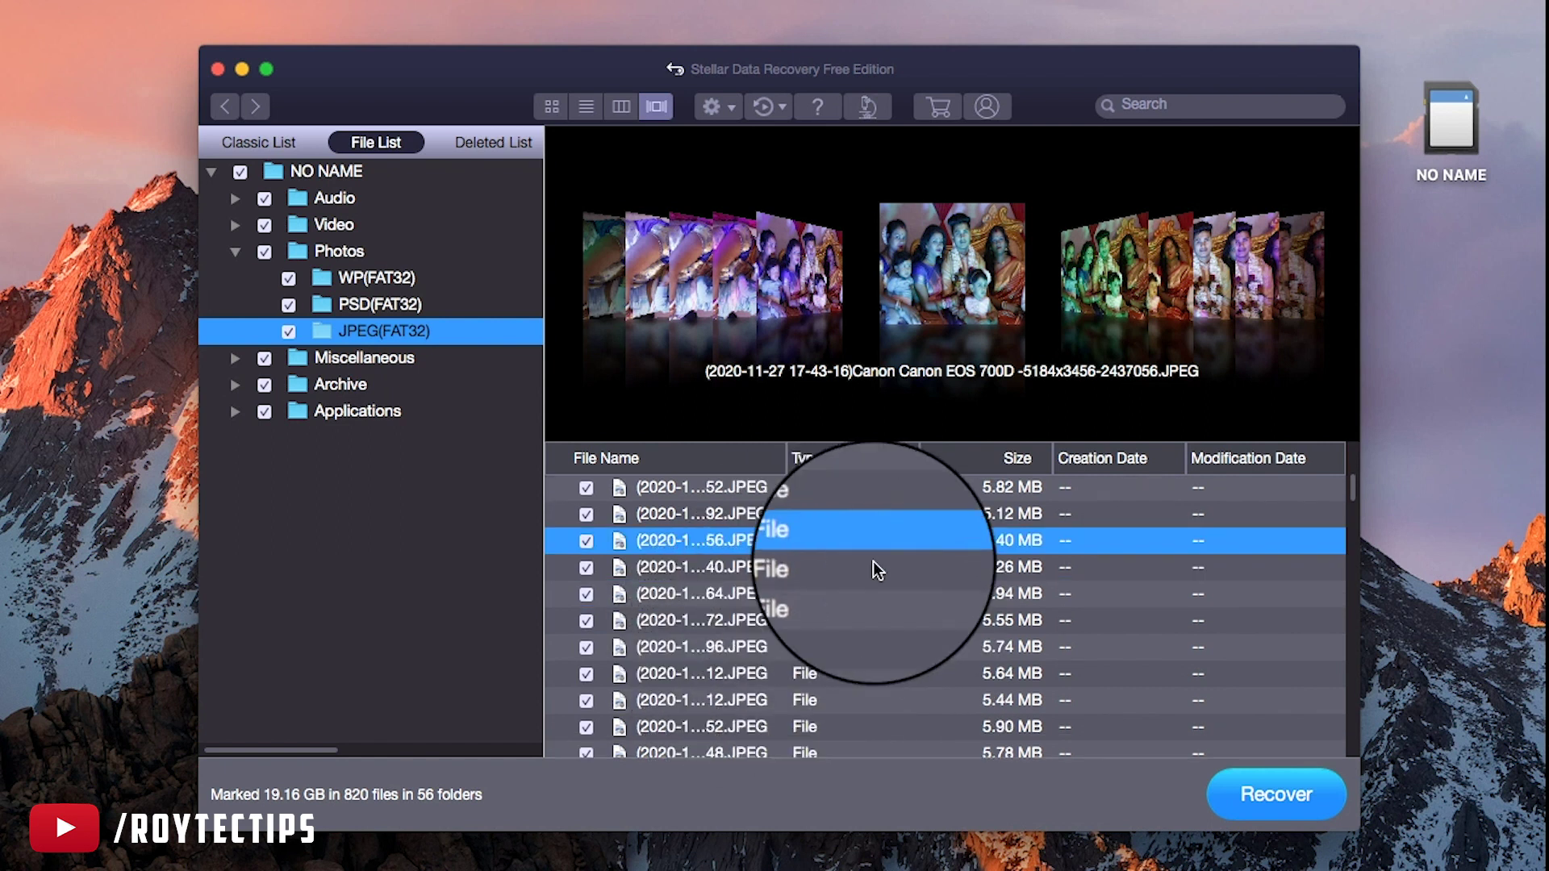
# Preview a MOV(FAT32) clip past the demo-mode notice, list MP4(FAT32), then reopen JPEG(FAT32)
pyautogui.click(235, 225)
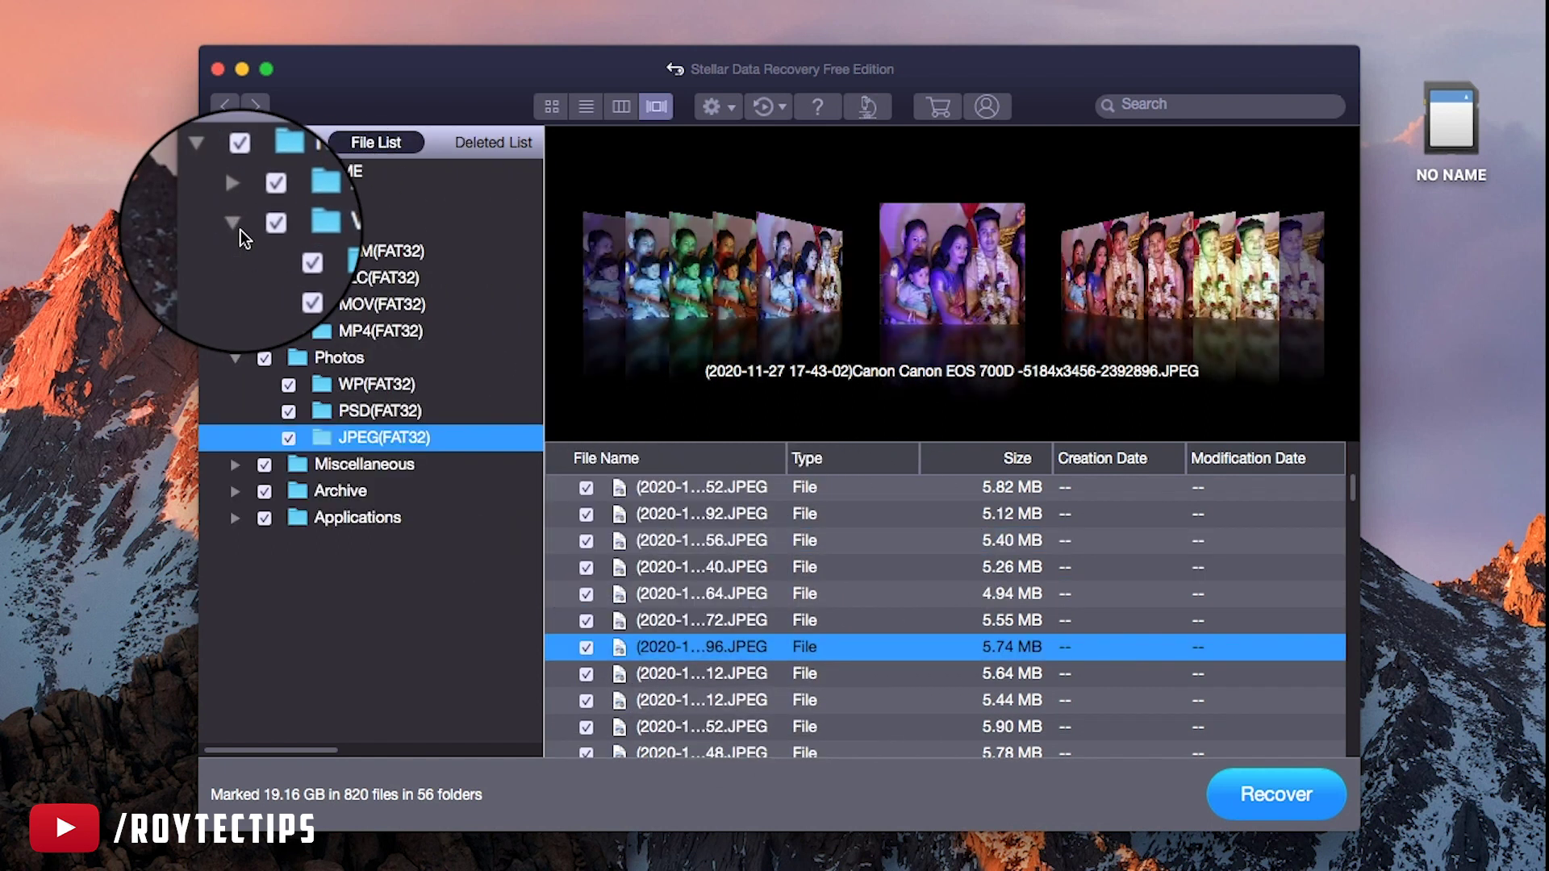
pyautogui.click(381, 305)
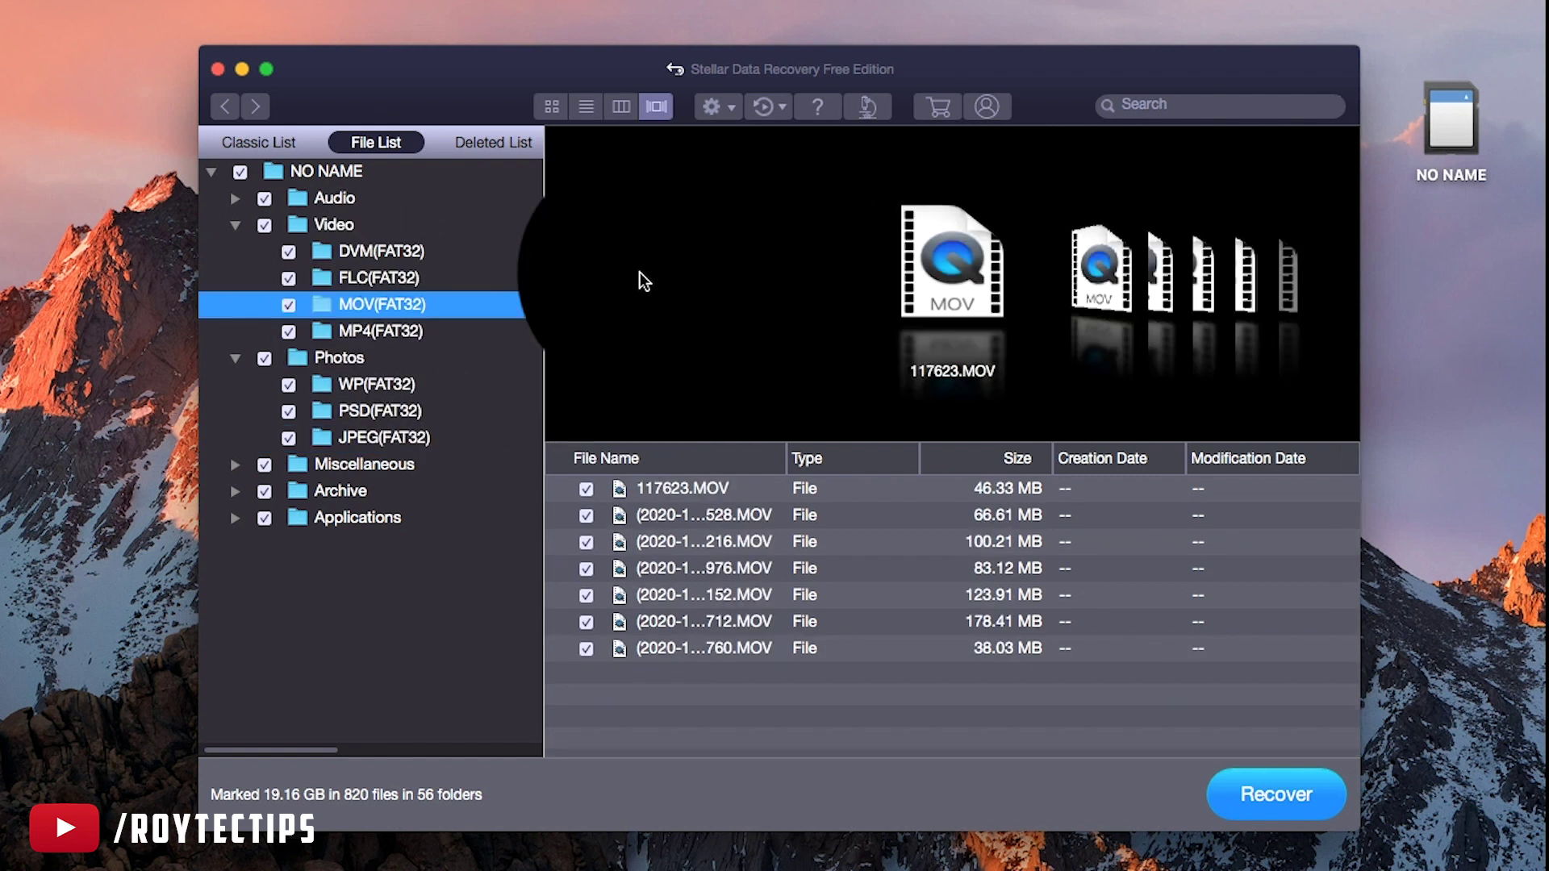
pyautogui.click(734, 646)
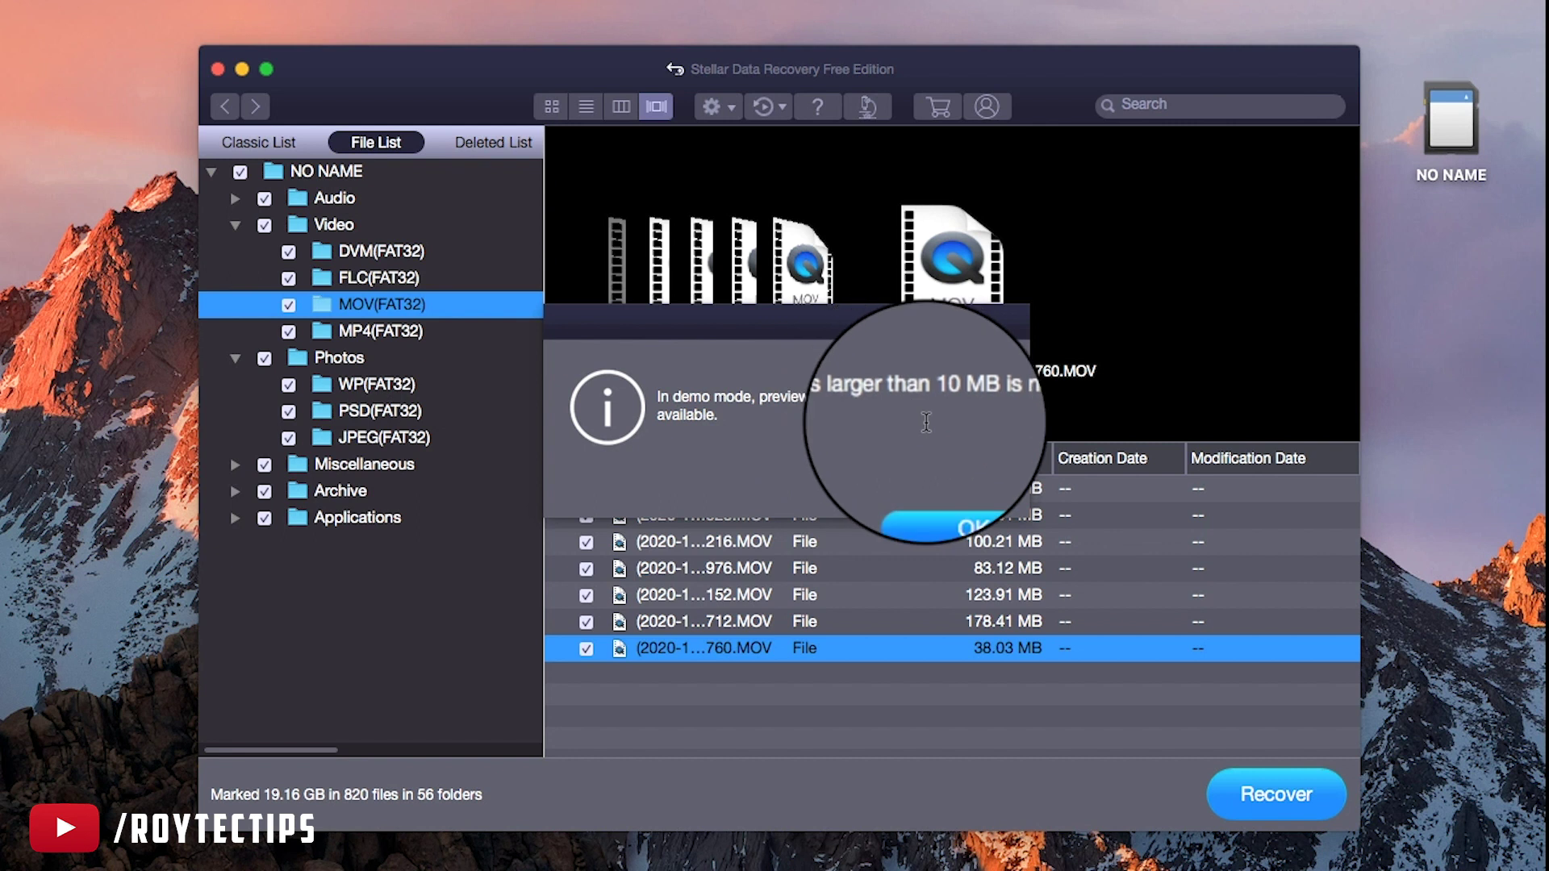
pyautogui.click(962, 491)
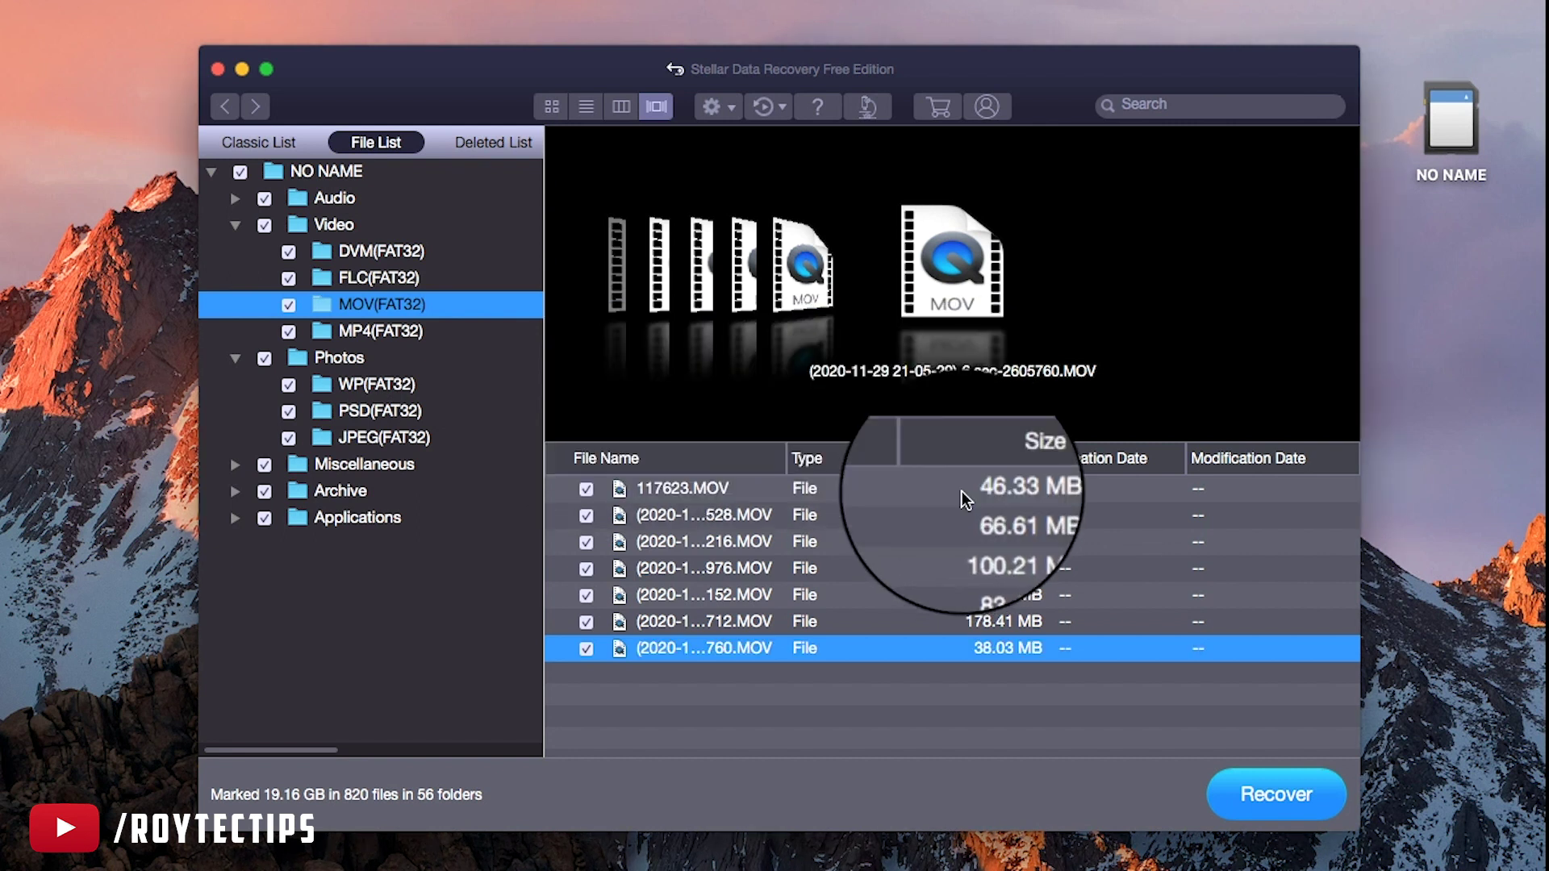
pyautogui.click(398, 334)
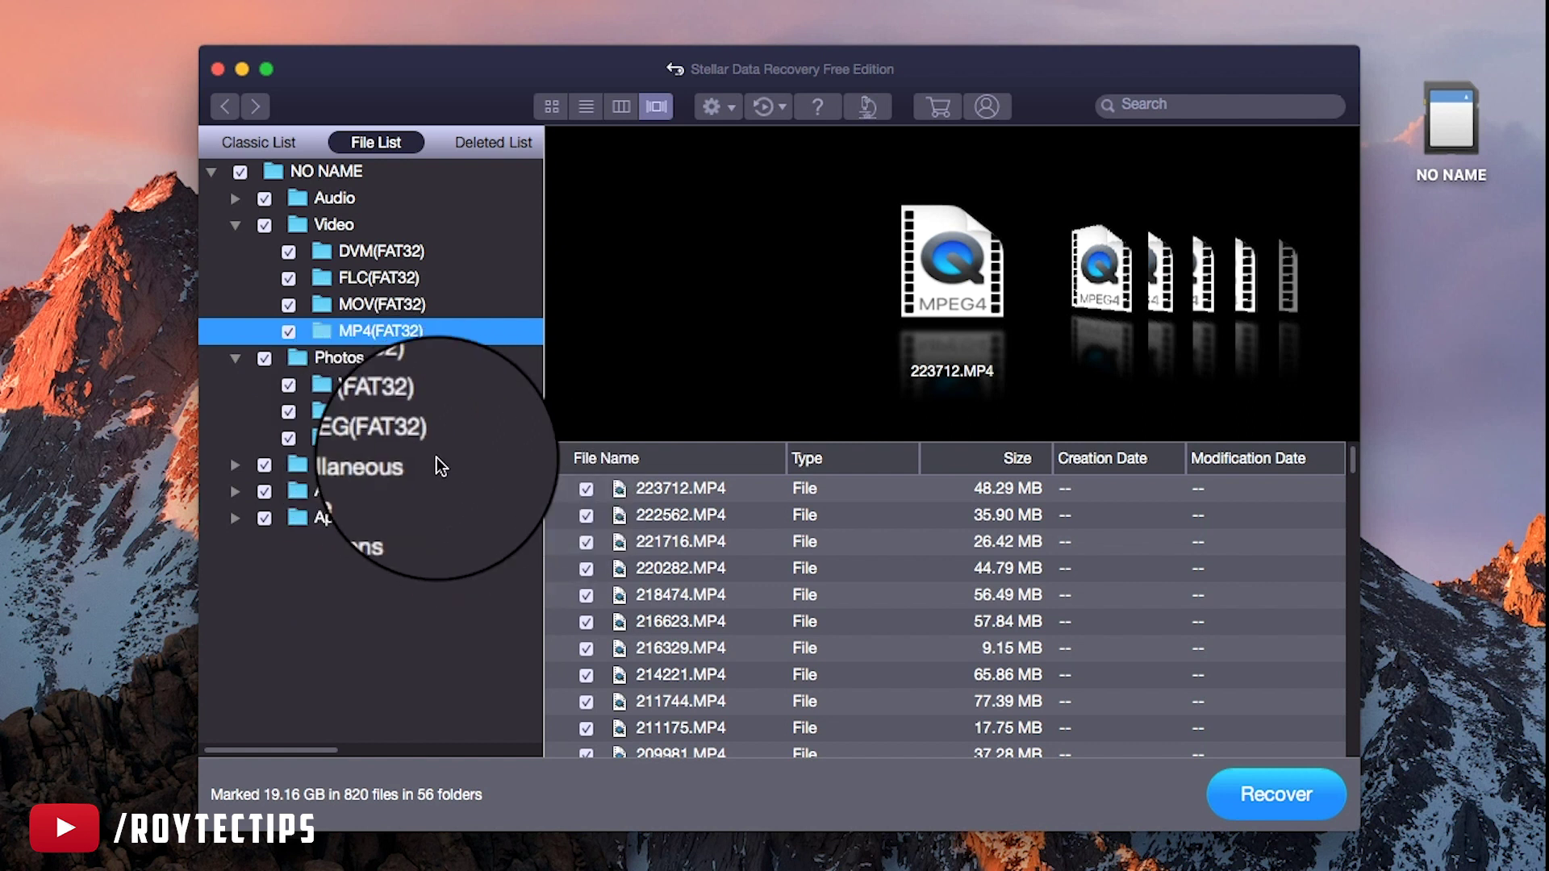
pyautogui.click(380, 439)
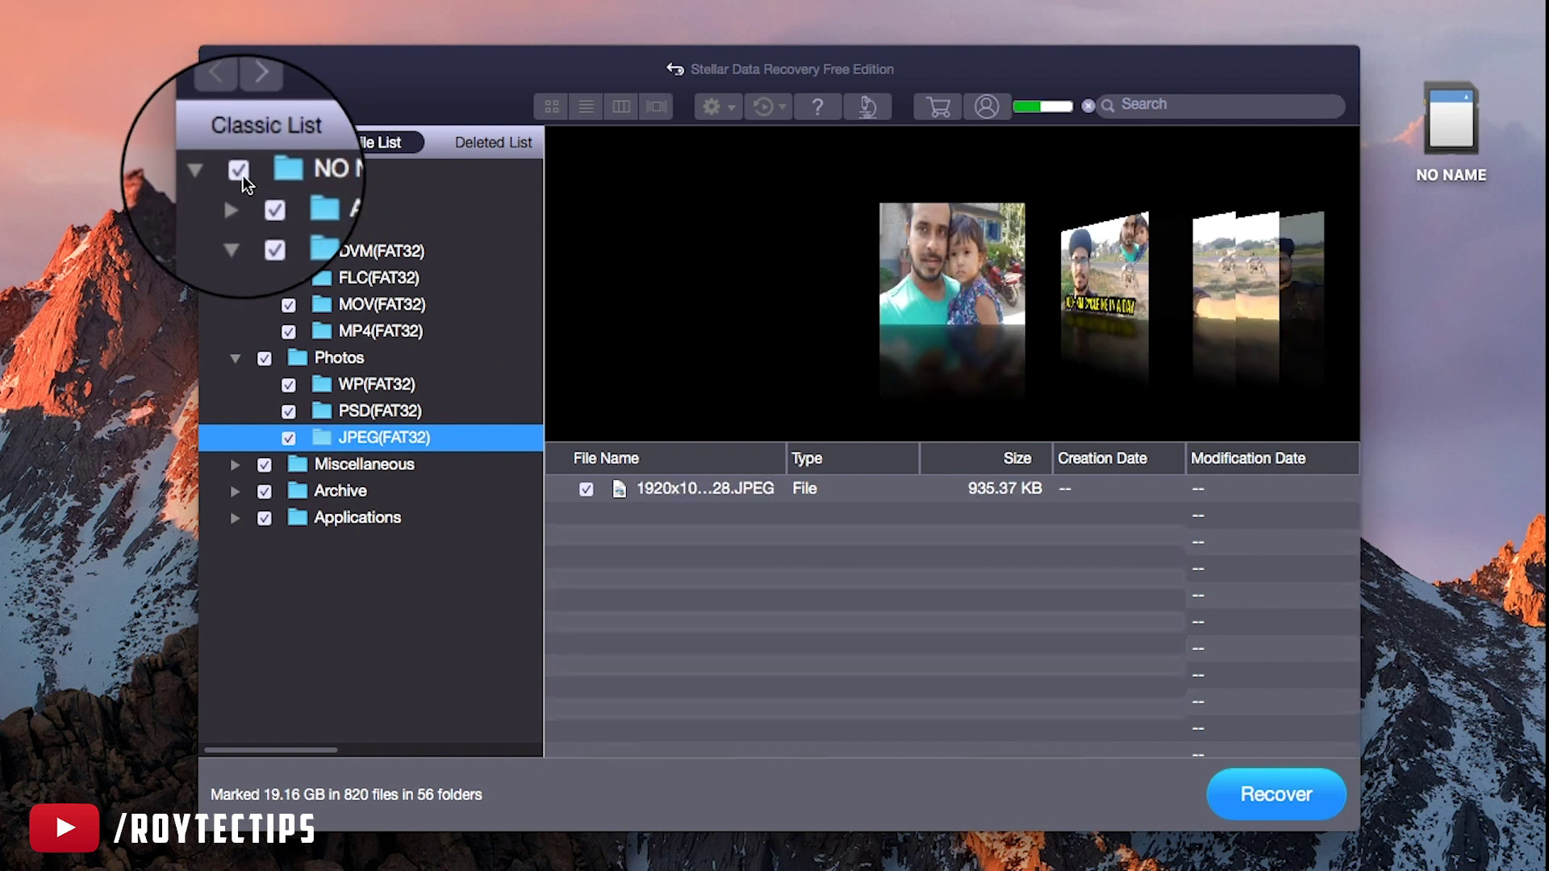
# Uncheck the NO NAME root to unmark all 820 files, then open the Photos folder
pyautogui.click(241, 171)
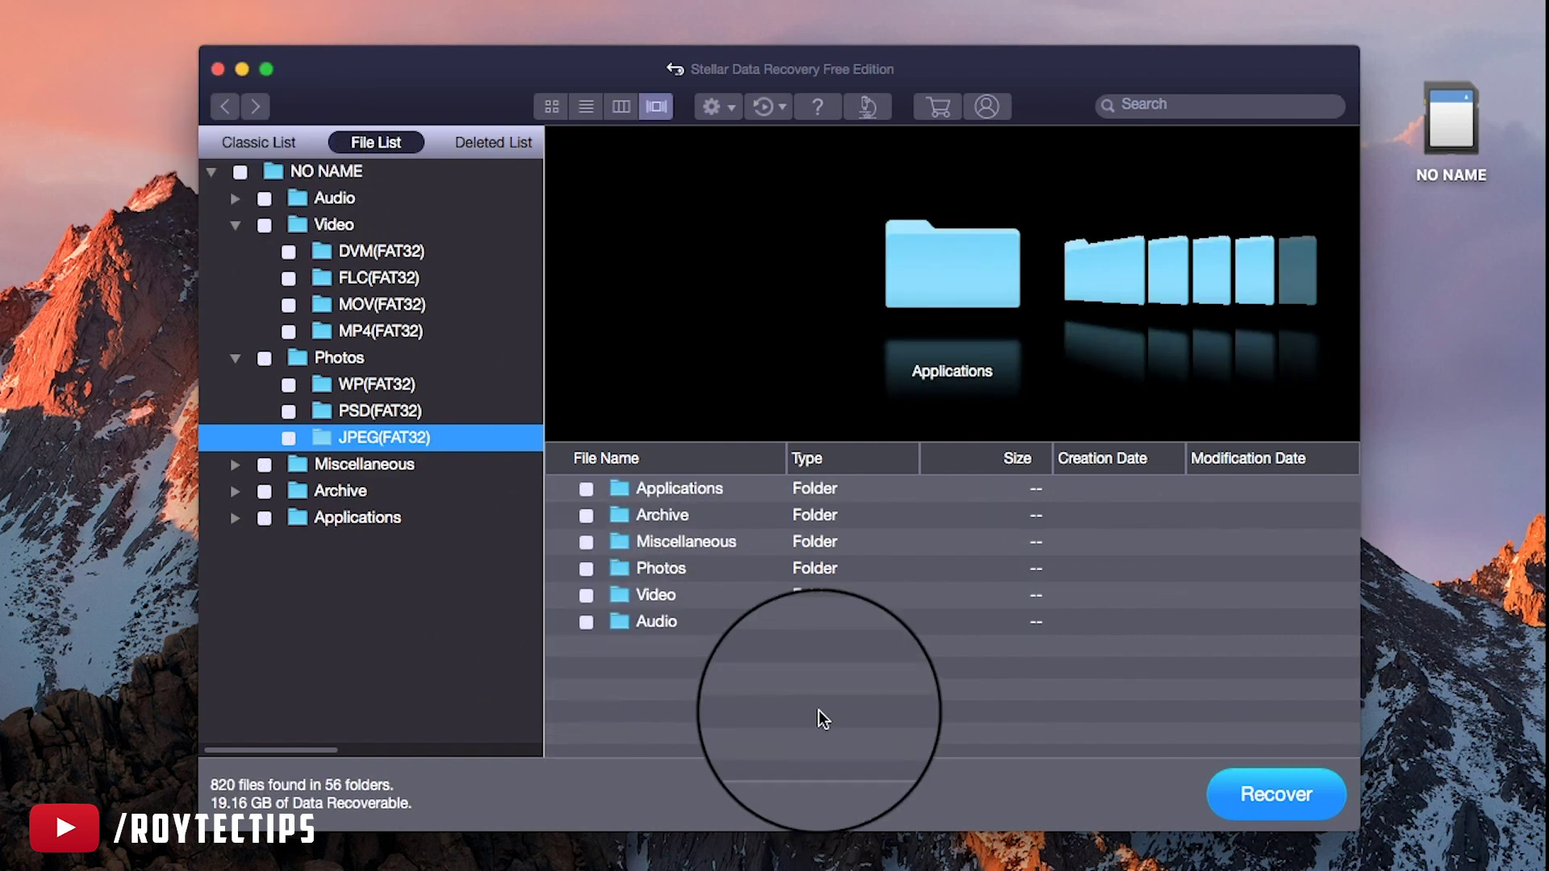
pyautogui.doubleClick(662, 573)
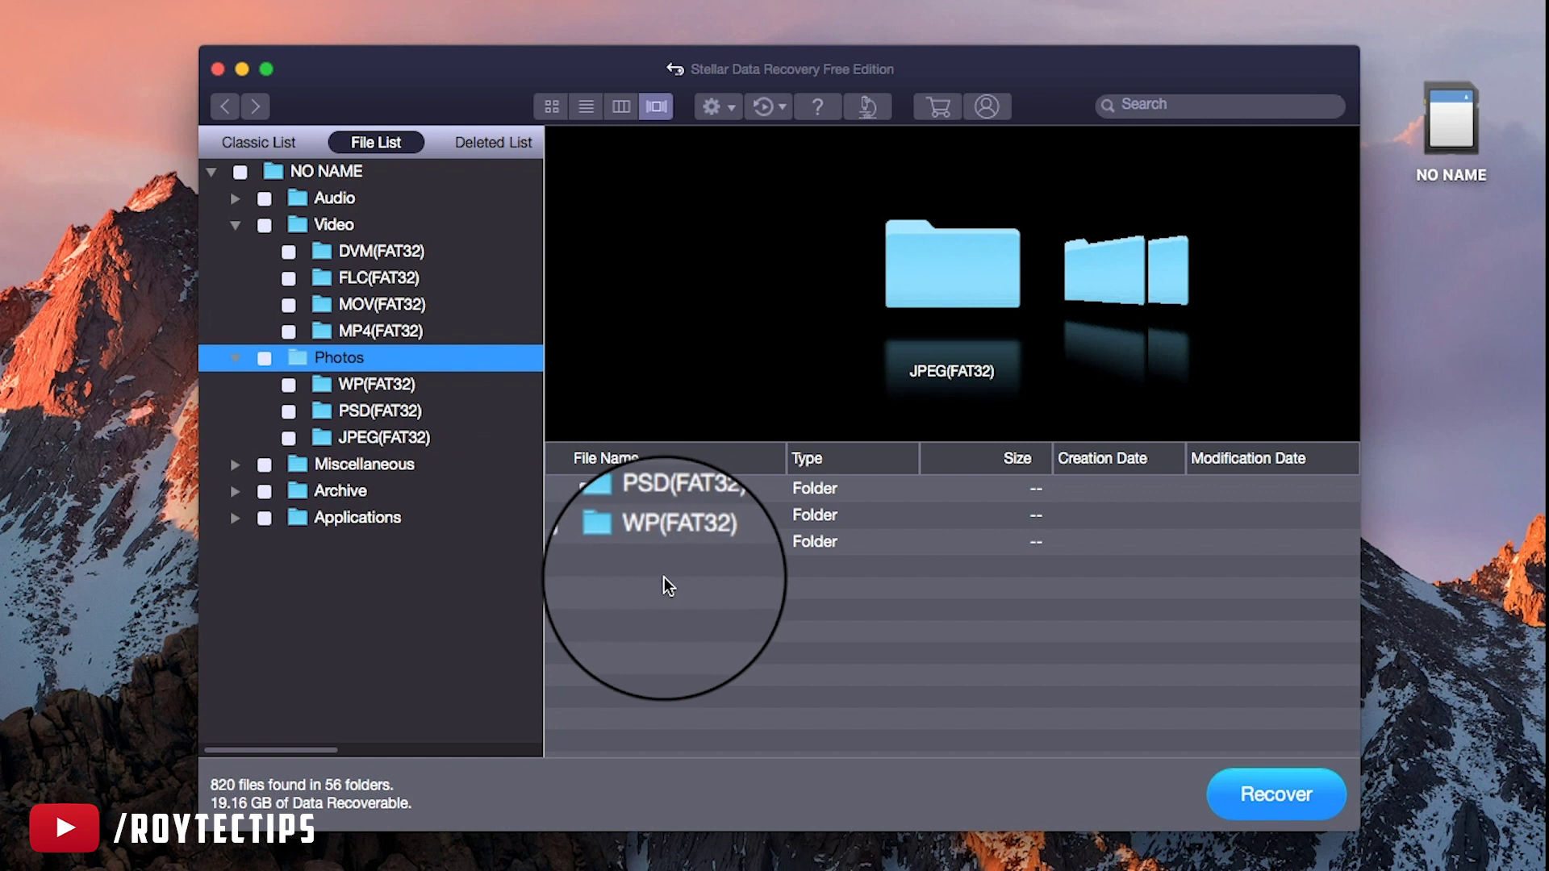
# Open the JPEG(FAT32) folder and mark all its wedding photos for recovery
pyautogui.doubleClick(691, 487)
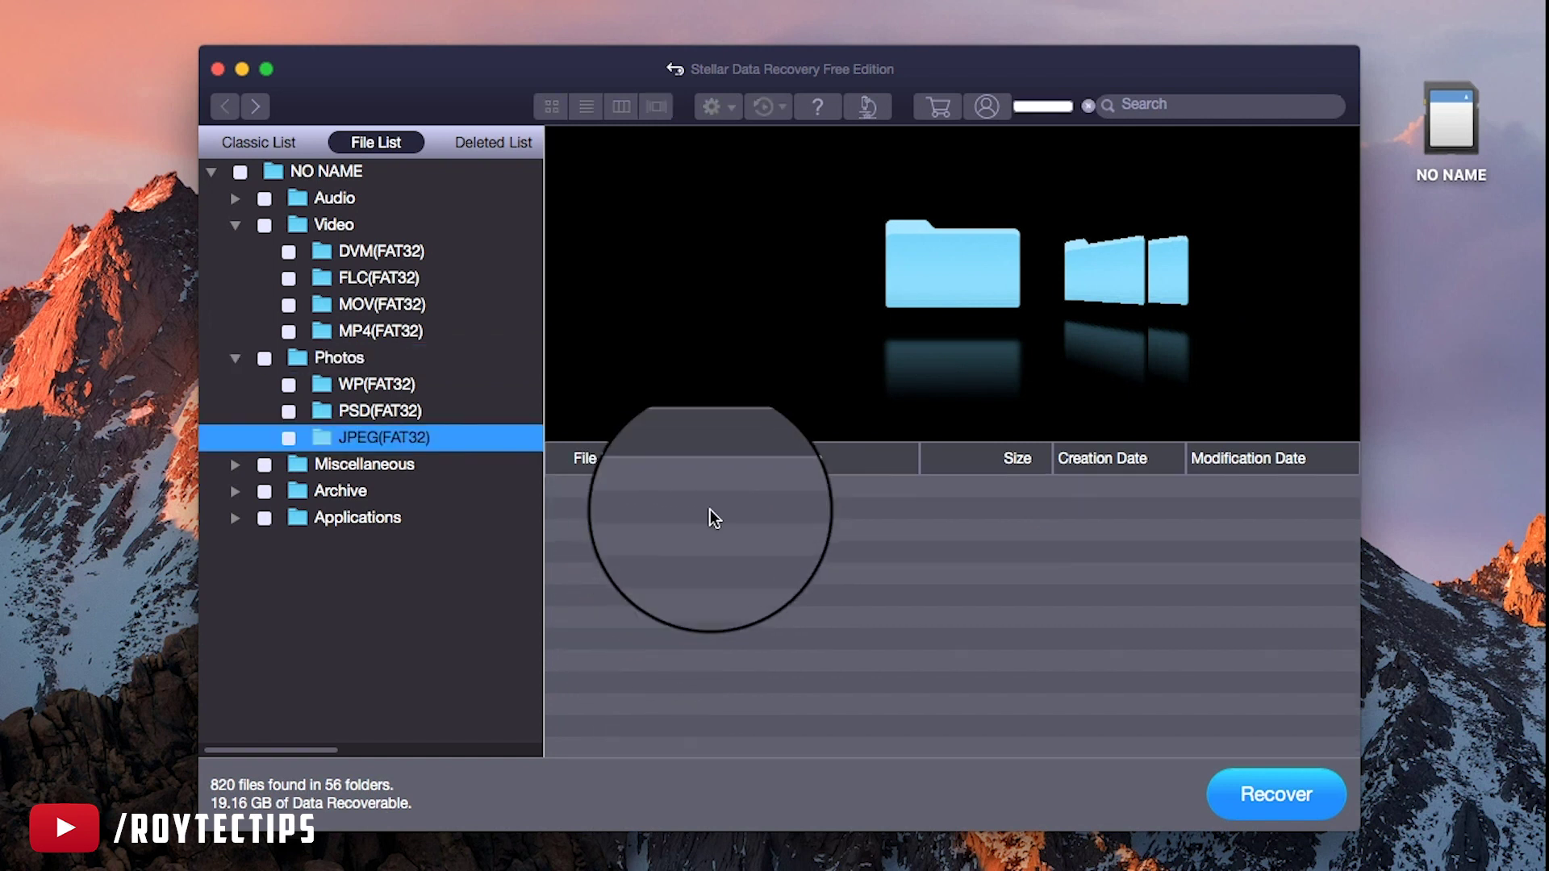
pyautogui.click(754, 655)
pyautogui.scroll(3, 730, 658)
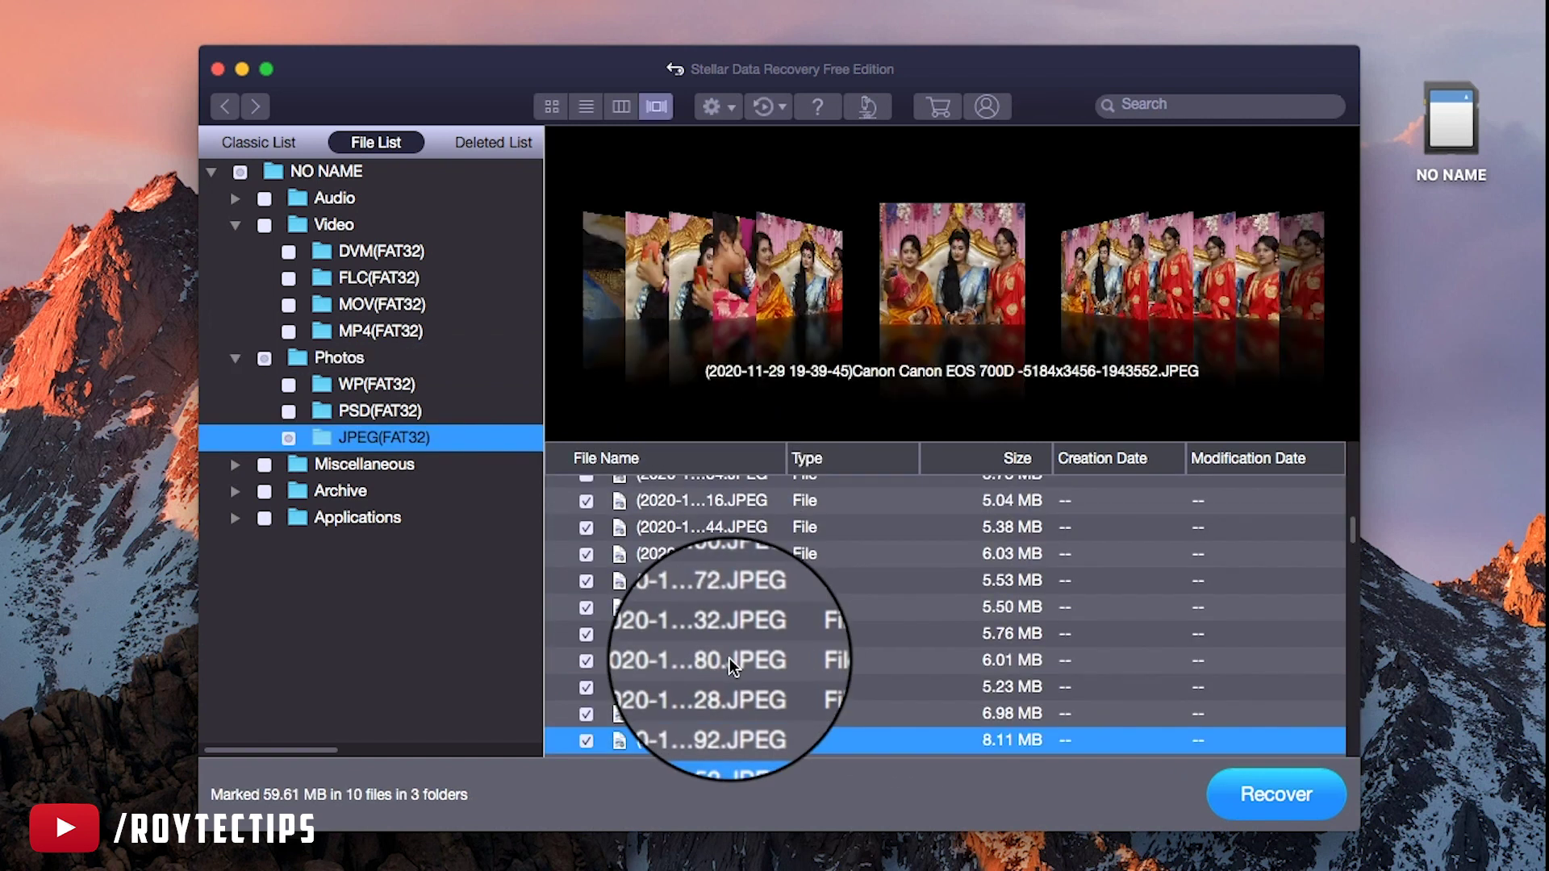
# Mark three MP4(FAT32) clips for recovery: 119107.MP4, the 9.41 MB clip, and 216329.MP4
pyautogui.click(381, 331)
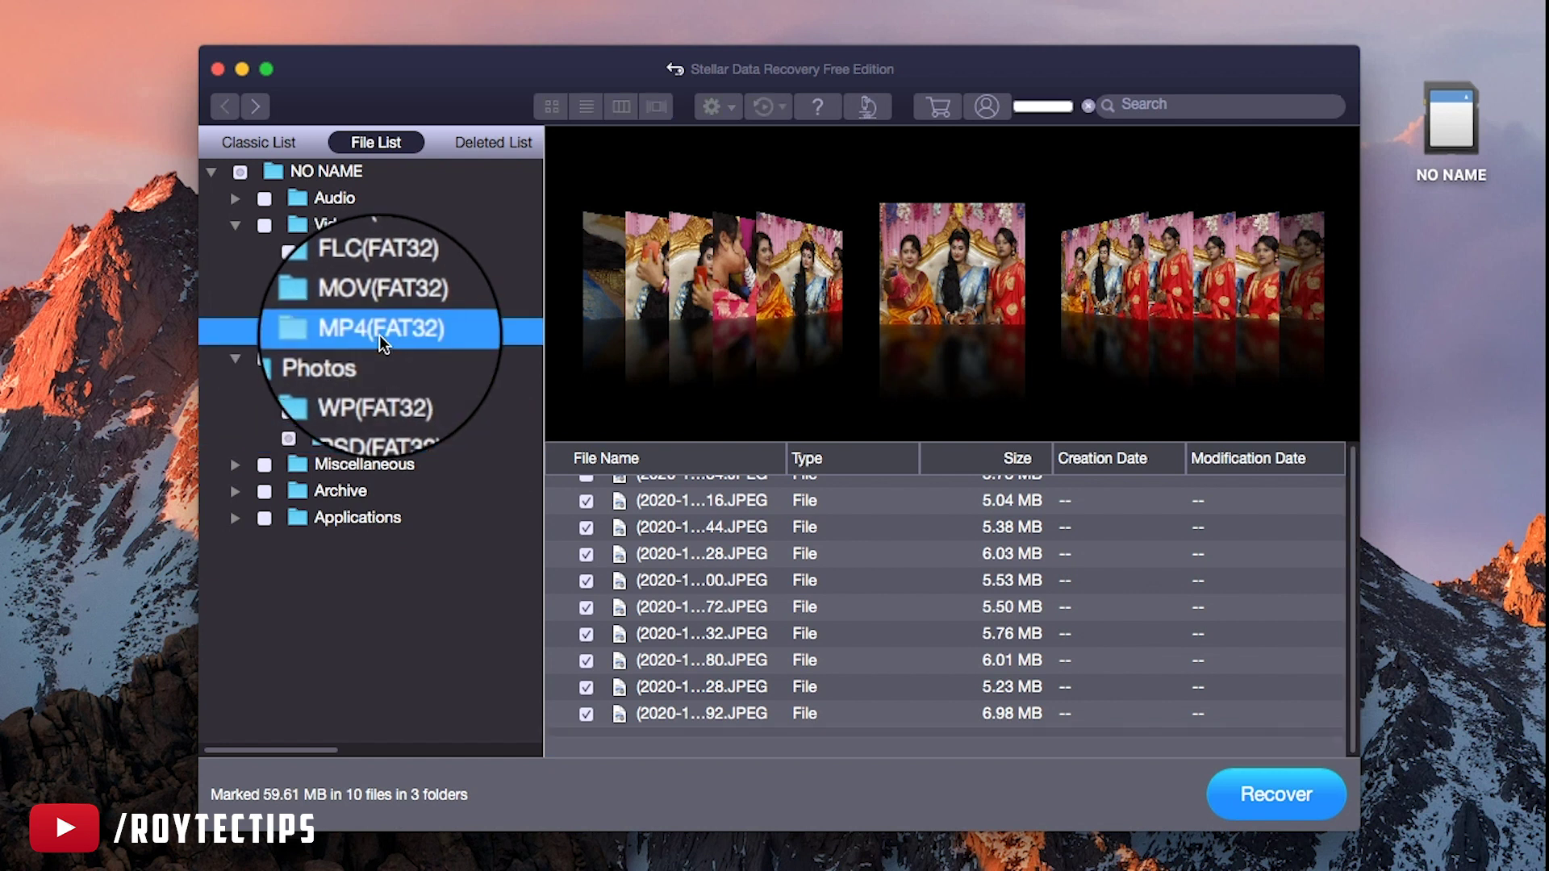
pyautogui.scroll(-10, 868, 574)
pyautogui.click(645, 675)
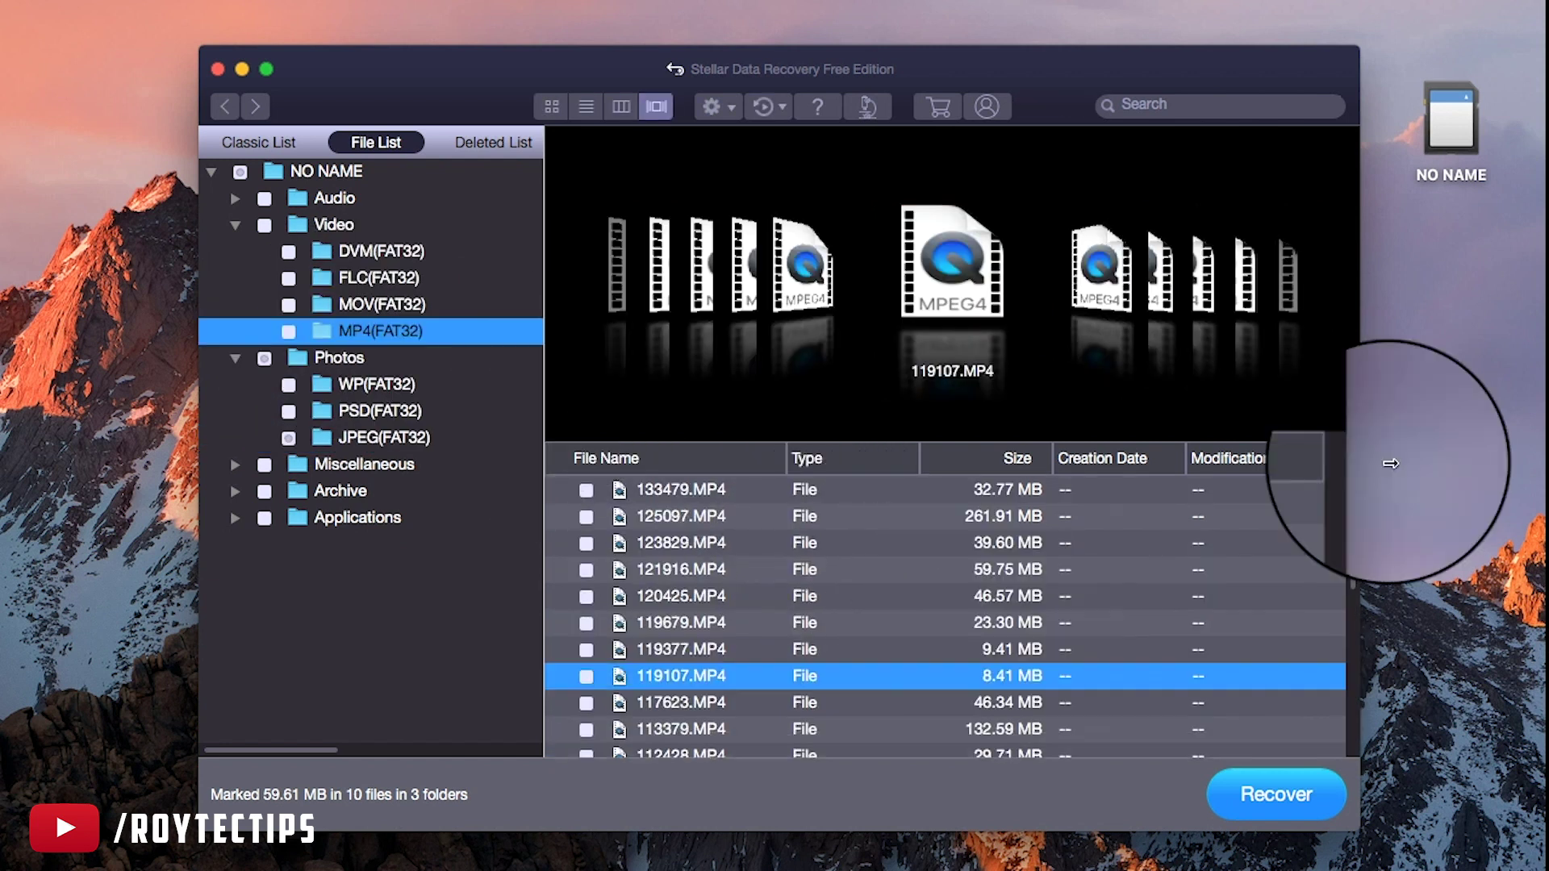
pyautogui.click(585, 678)
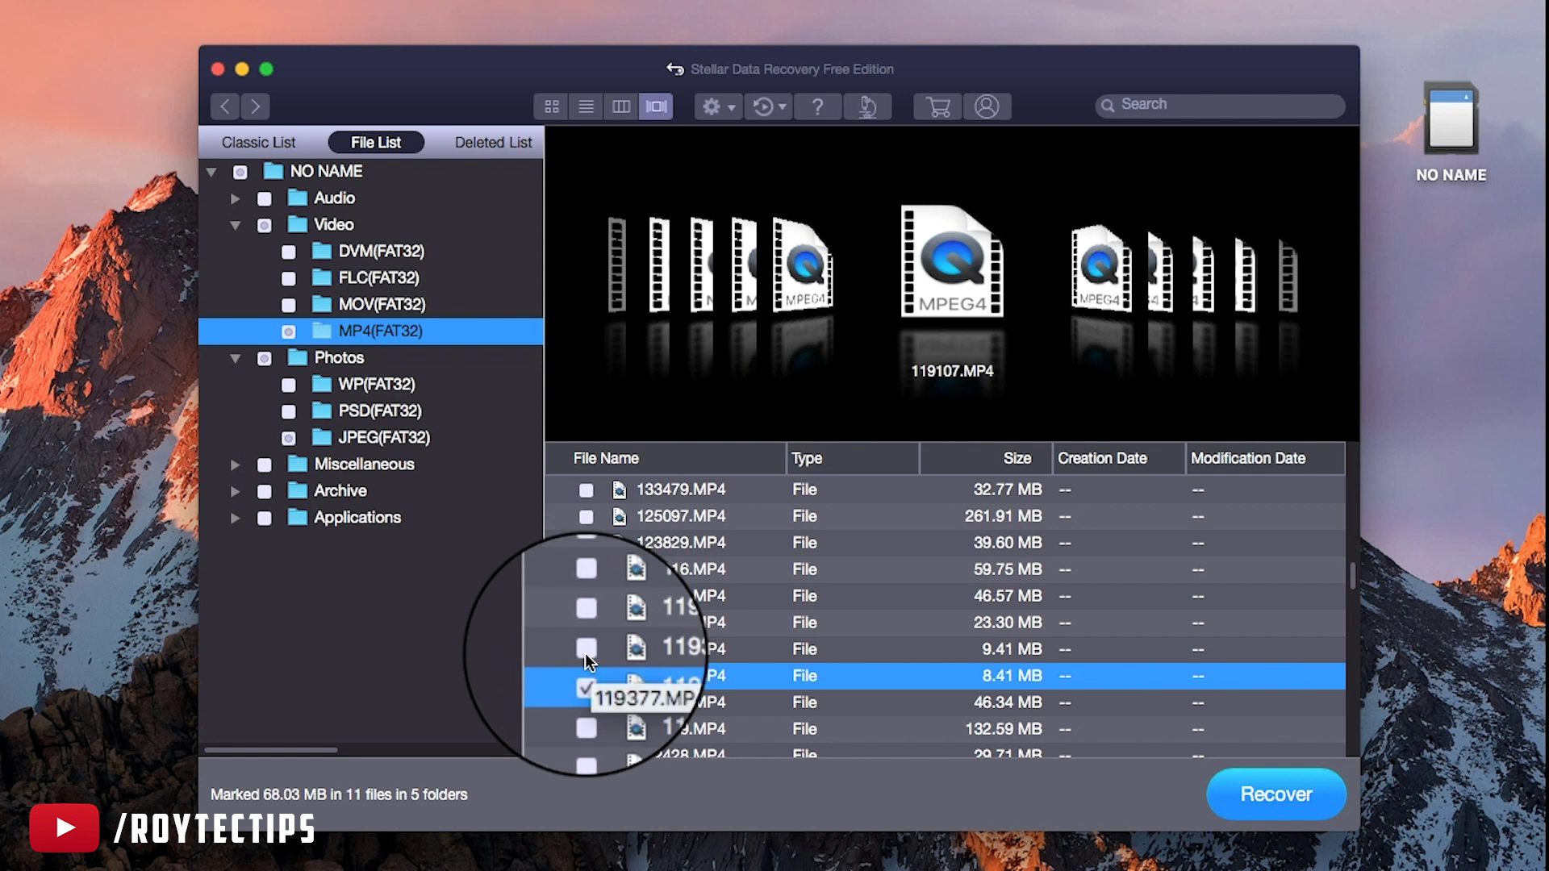
pyautogui.click(585, 650)
pyautogui.scroll(5, 726, 678)
pyautogui.scroll(10, 734, 679)
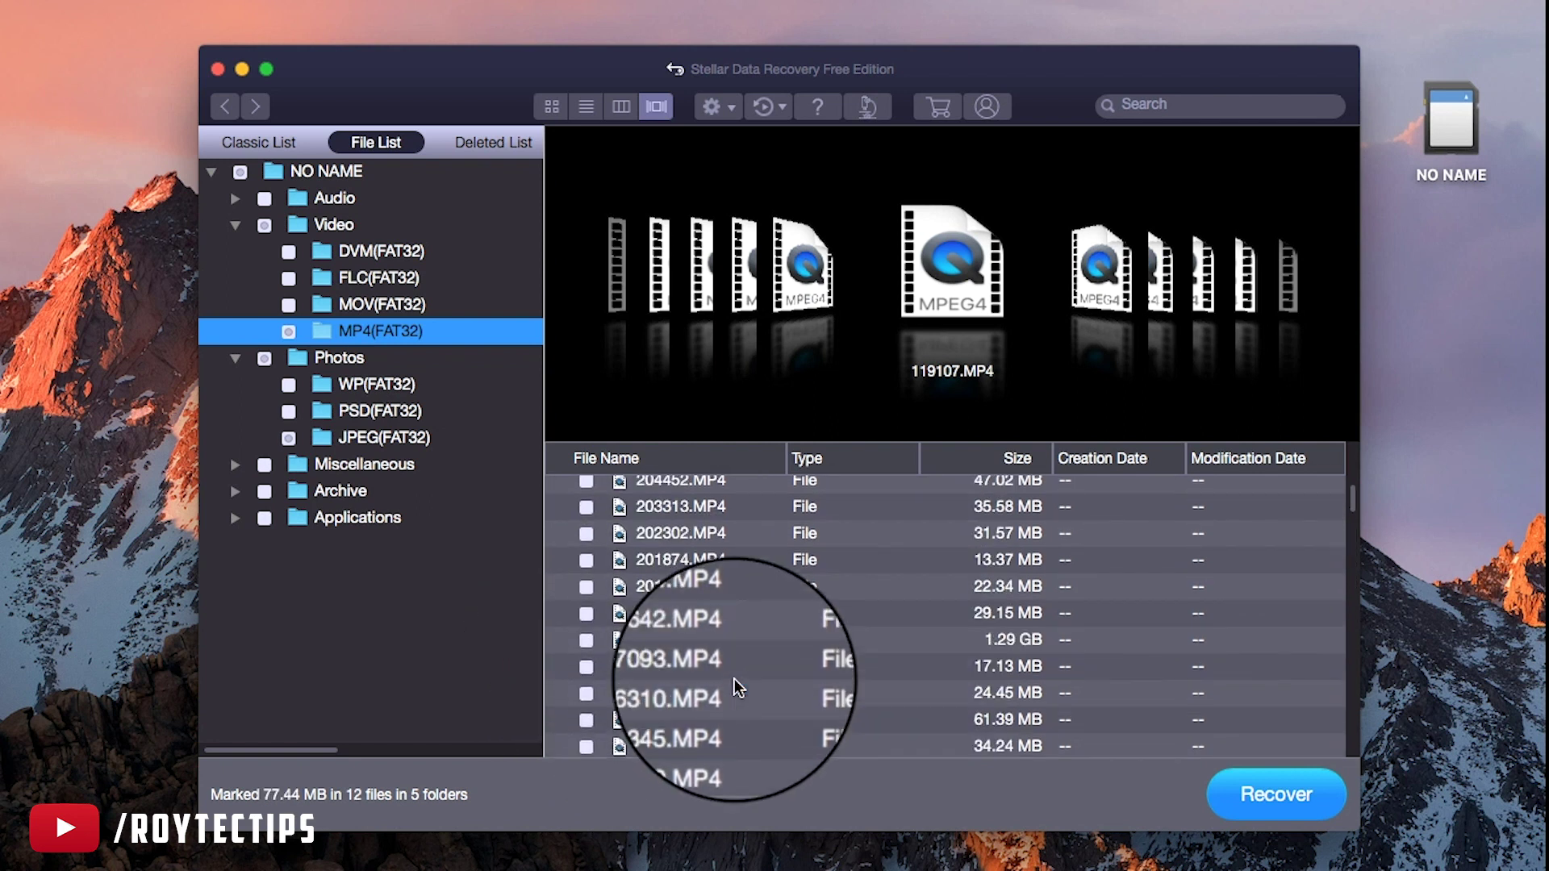
pyautogui.scroll(3, 734, 679)
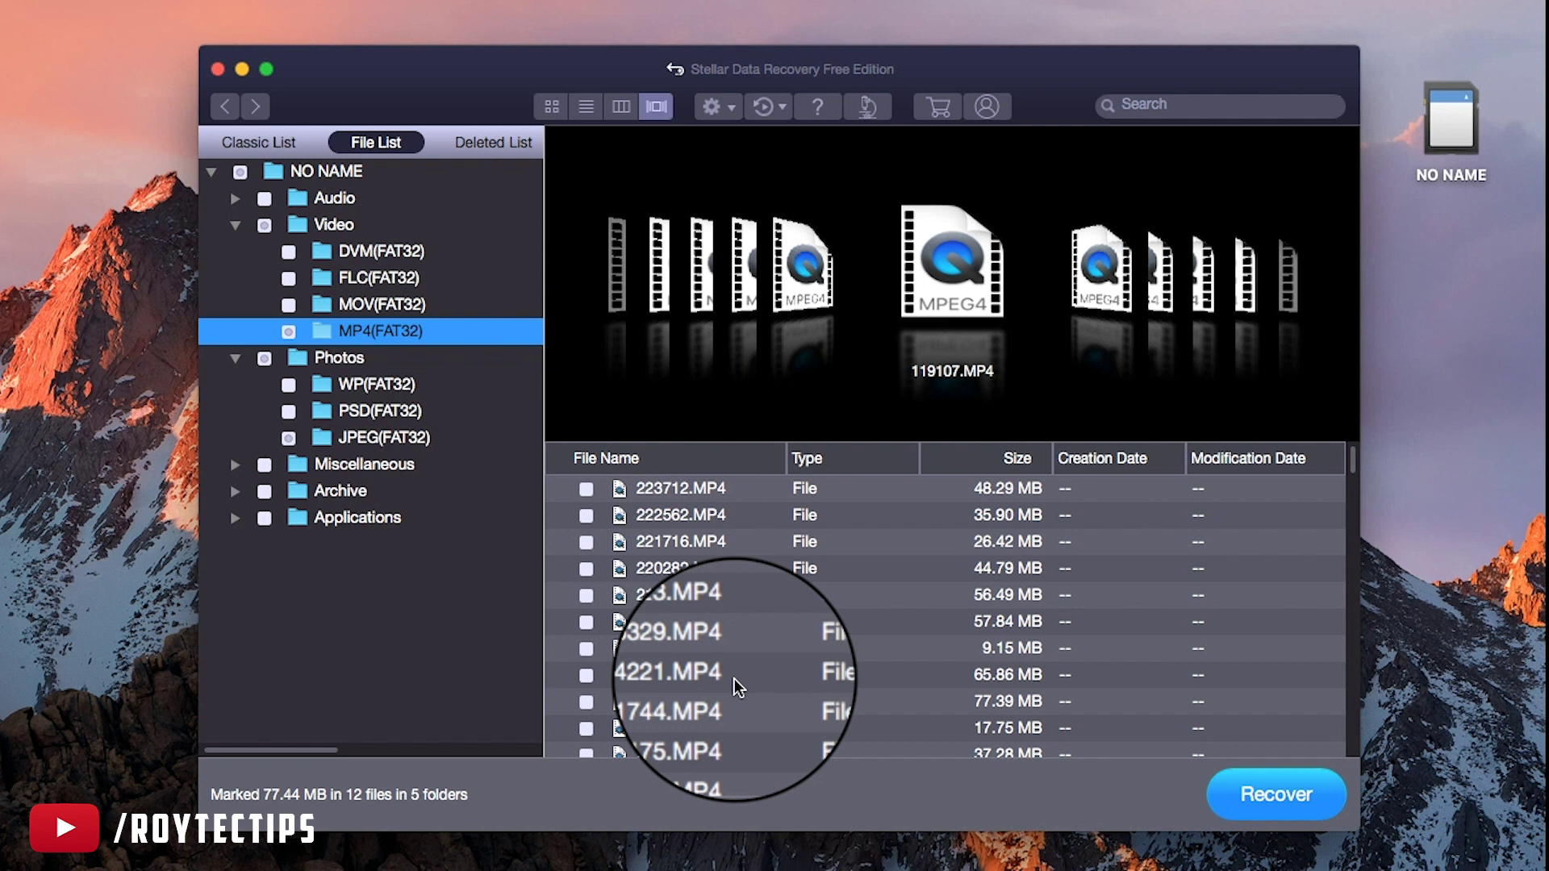
pyautogui.click(586, 648)
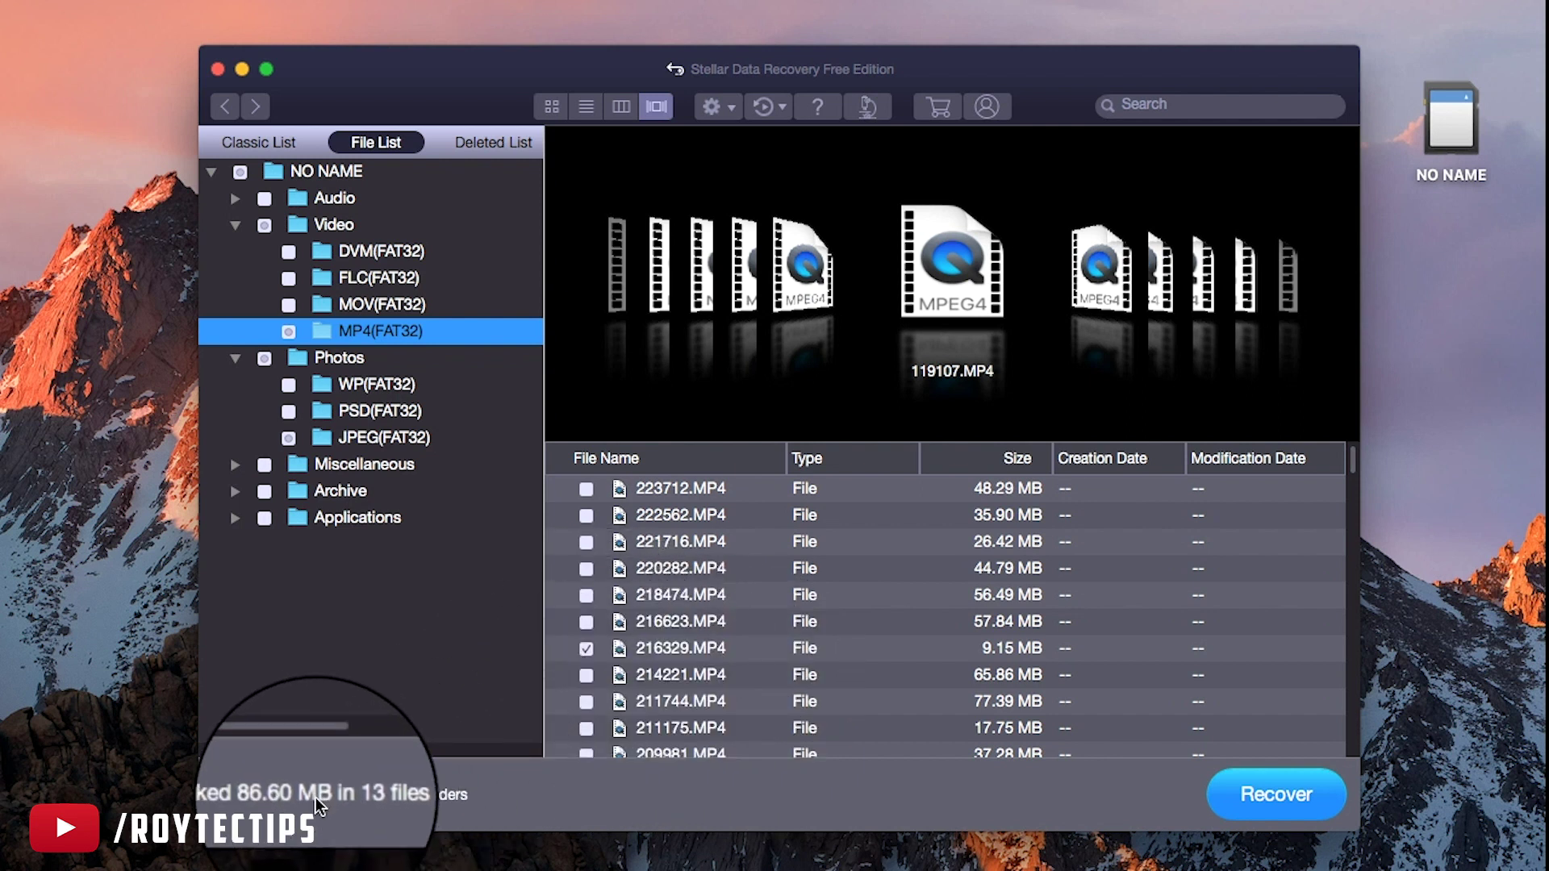
# Start recovery, choose Upgrade Later, and begin naming a new desktop folder 'Recovered data'
pyautogui.click(1258, 798)
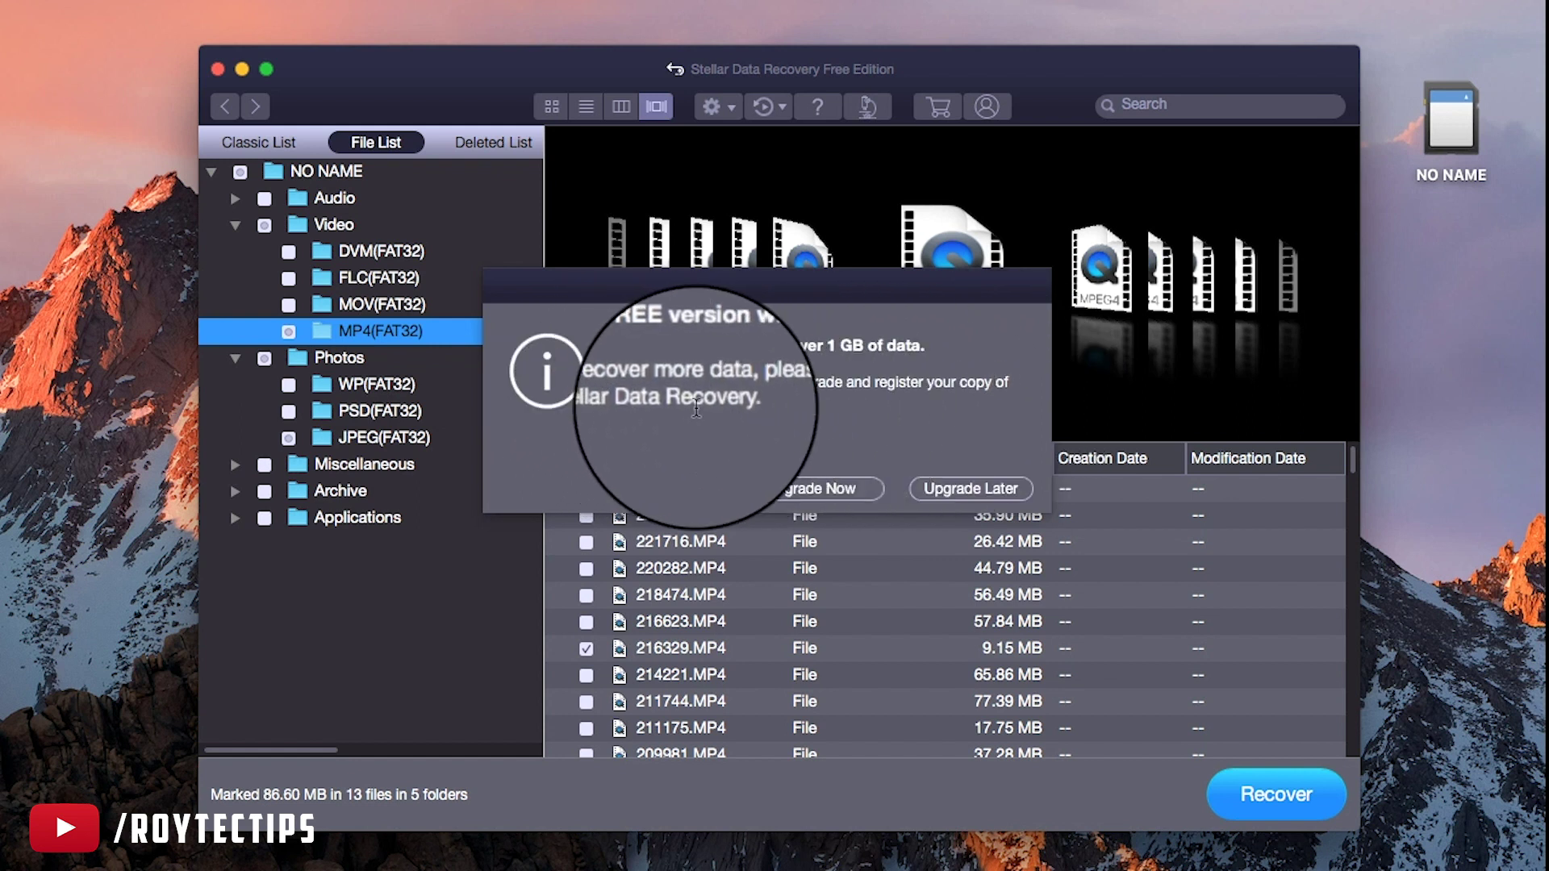
pyautogui.click(962, 486)
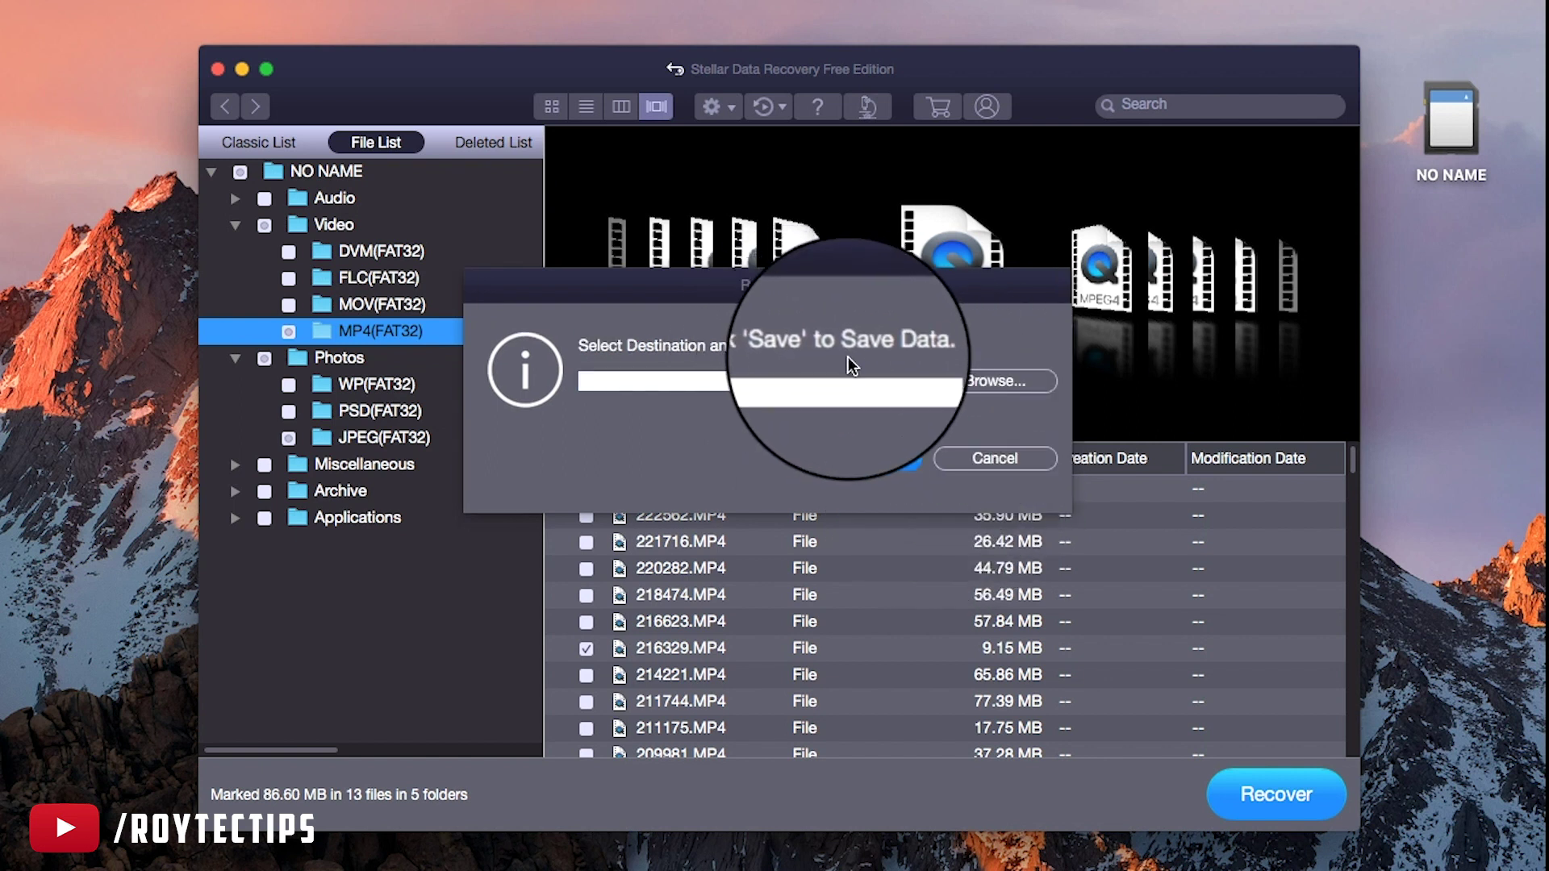
pyautogui.rightClick(59, 381)
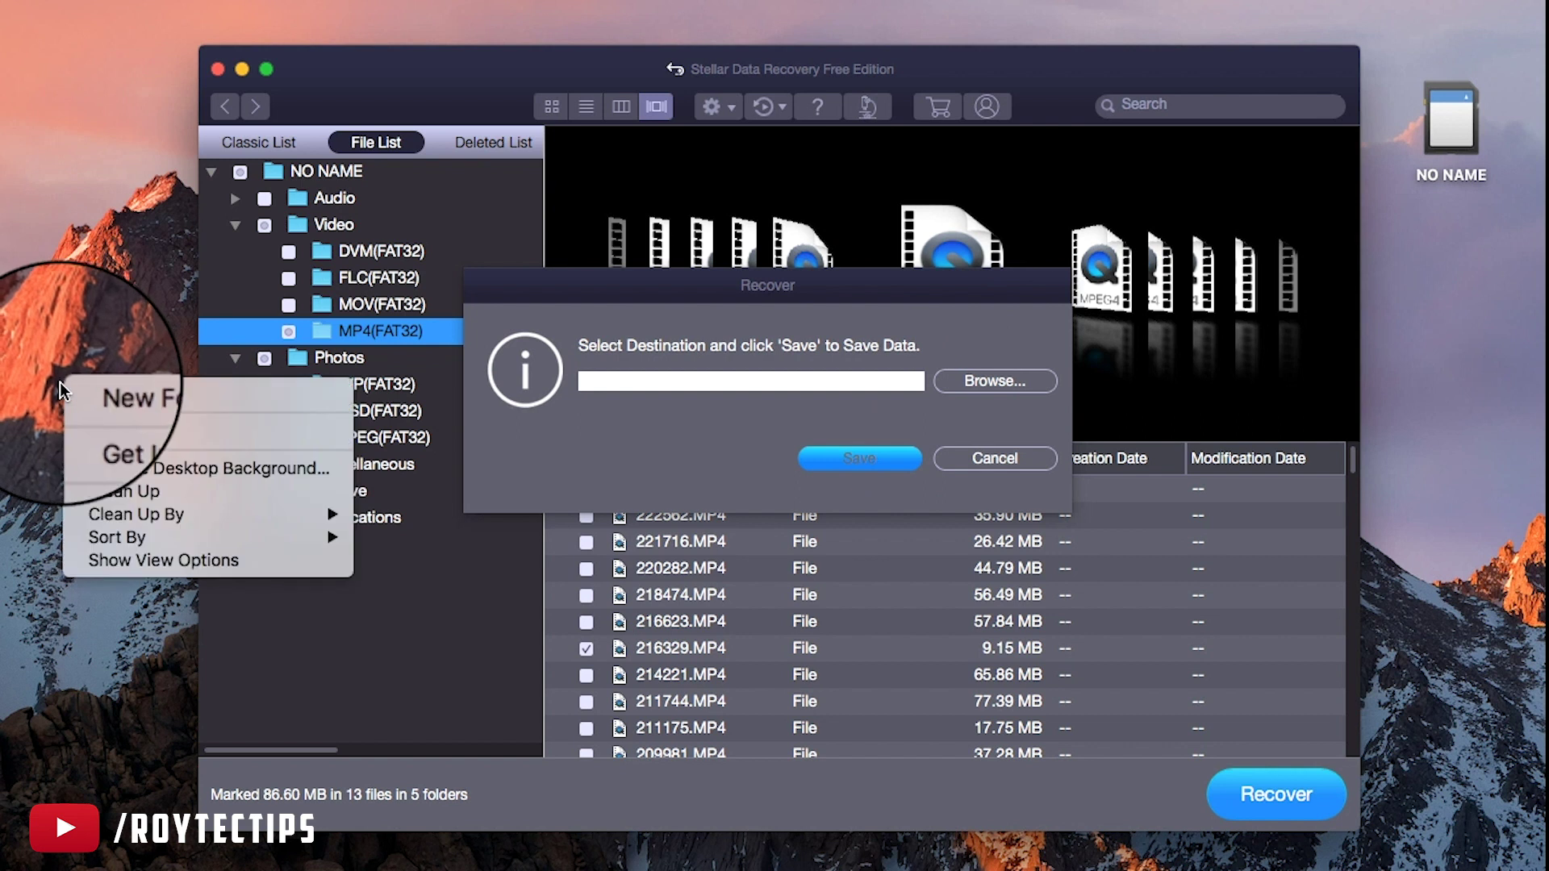
pyautogui.click(119, 401)
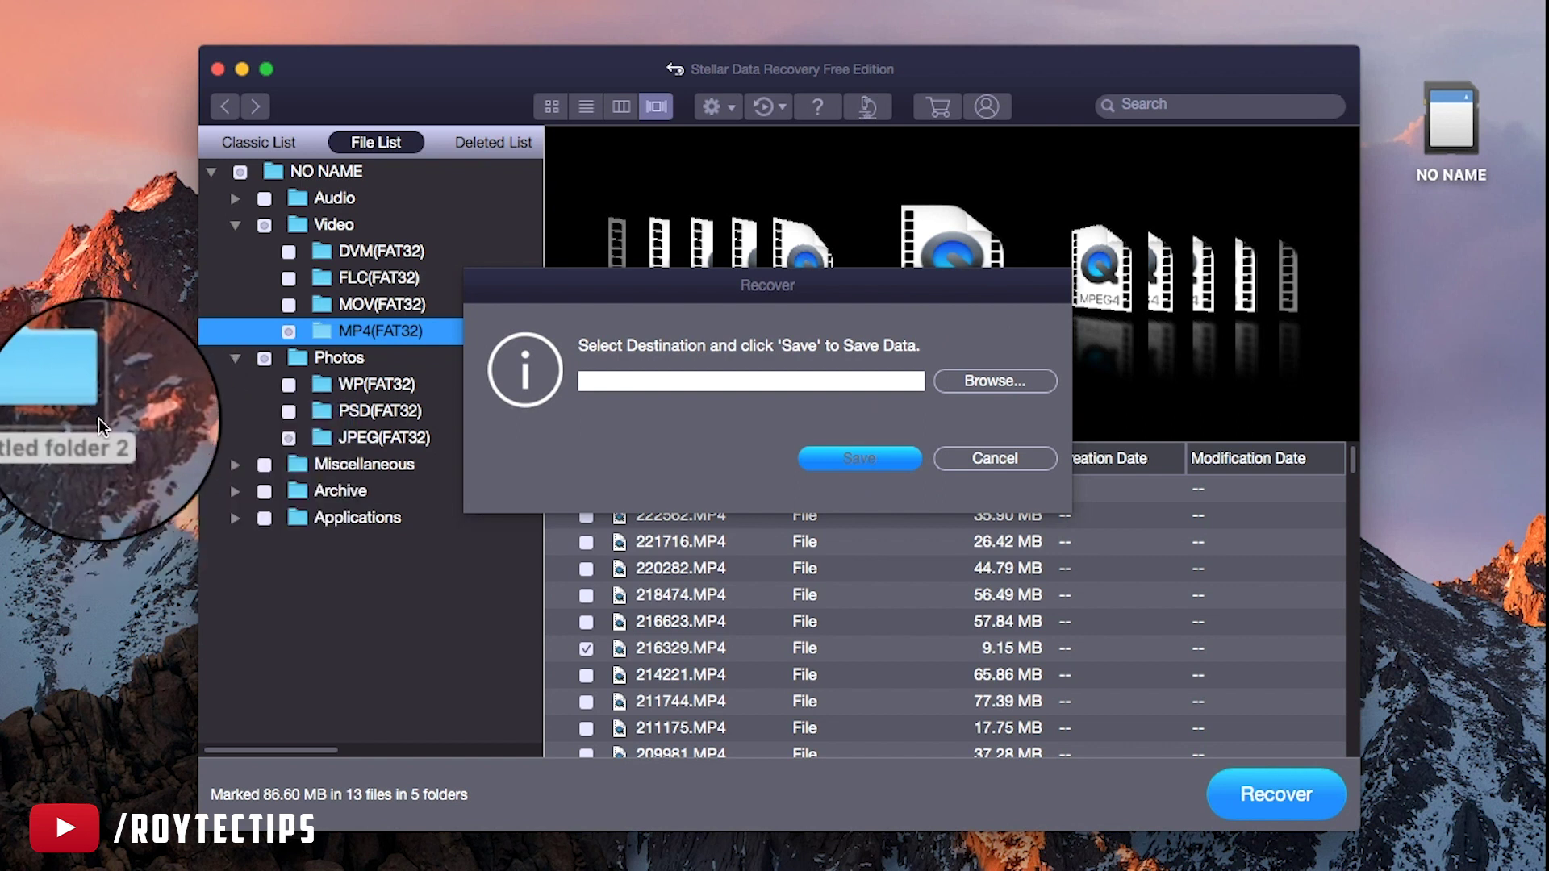
pyautogui.press('Return')
pyautogui.write('Recovered data')
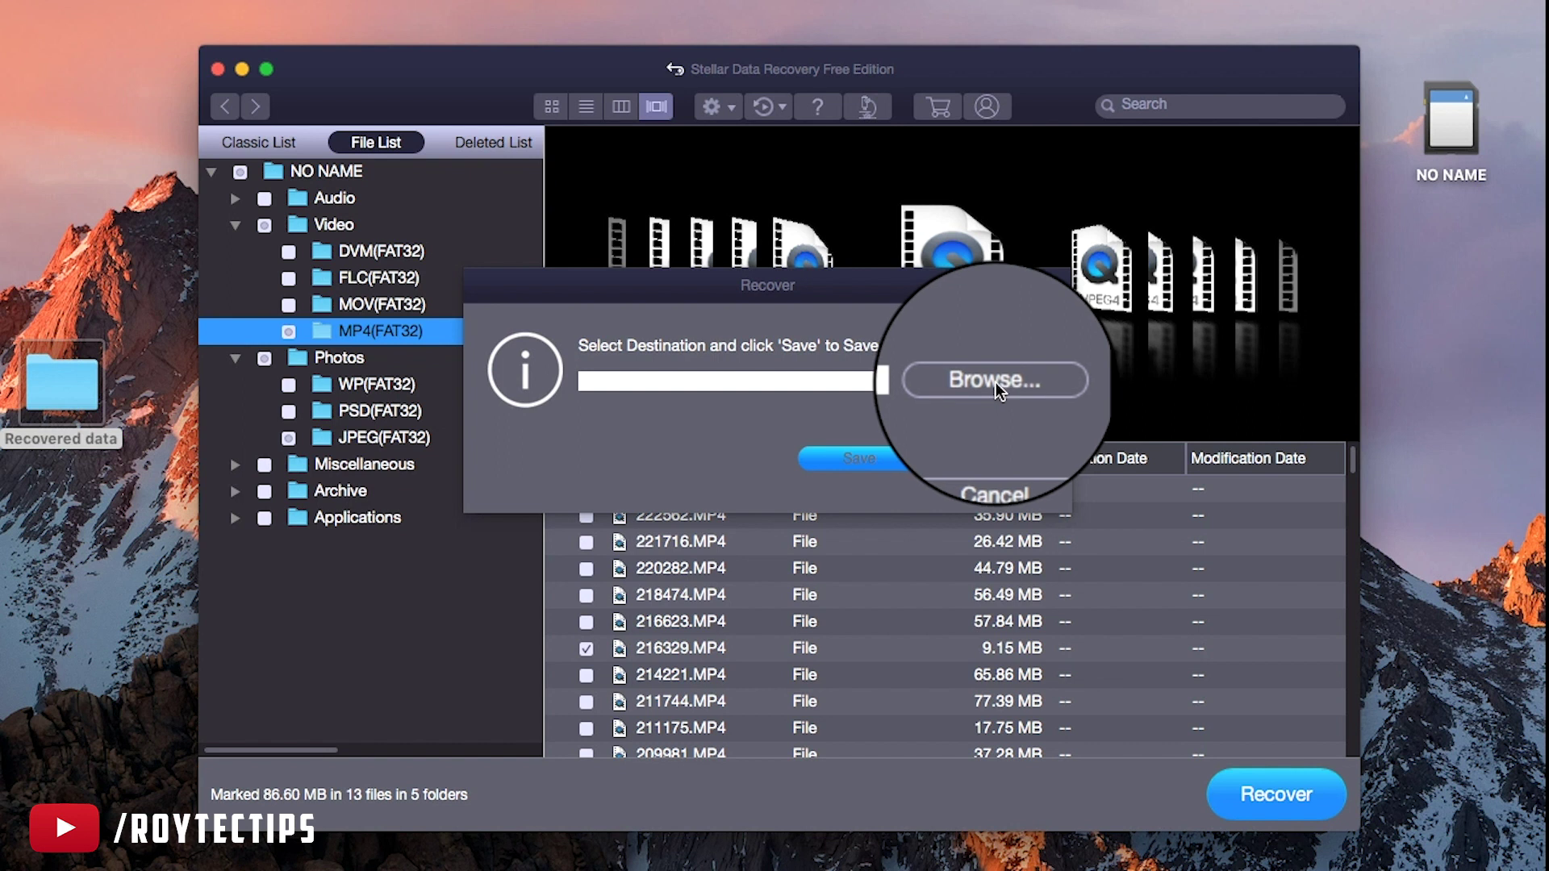
# Save the marked files into Desktop > Recovered data and acknowledge the 669.24 MB recovery
pyautogui.click(996, 382)
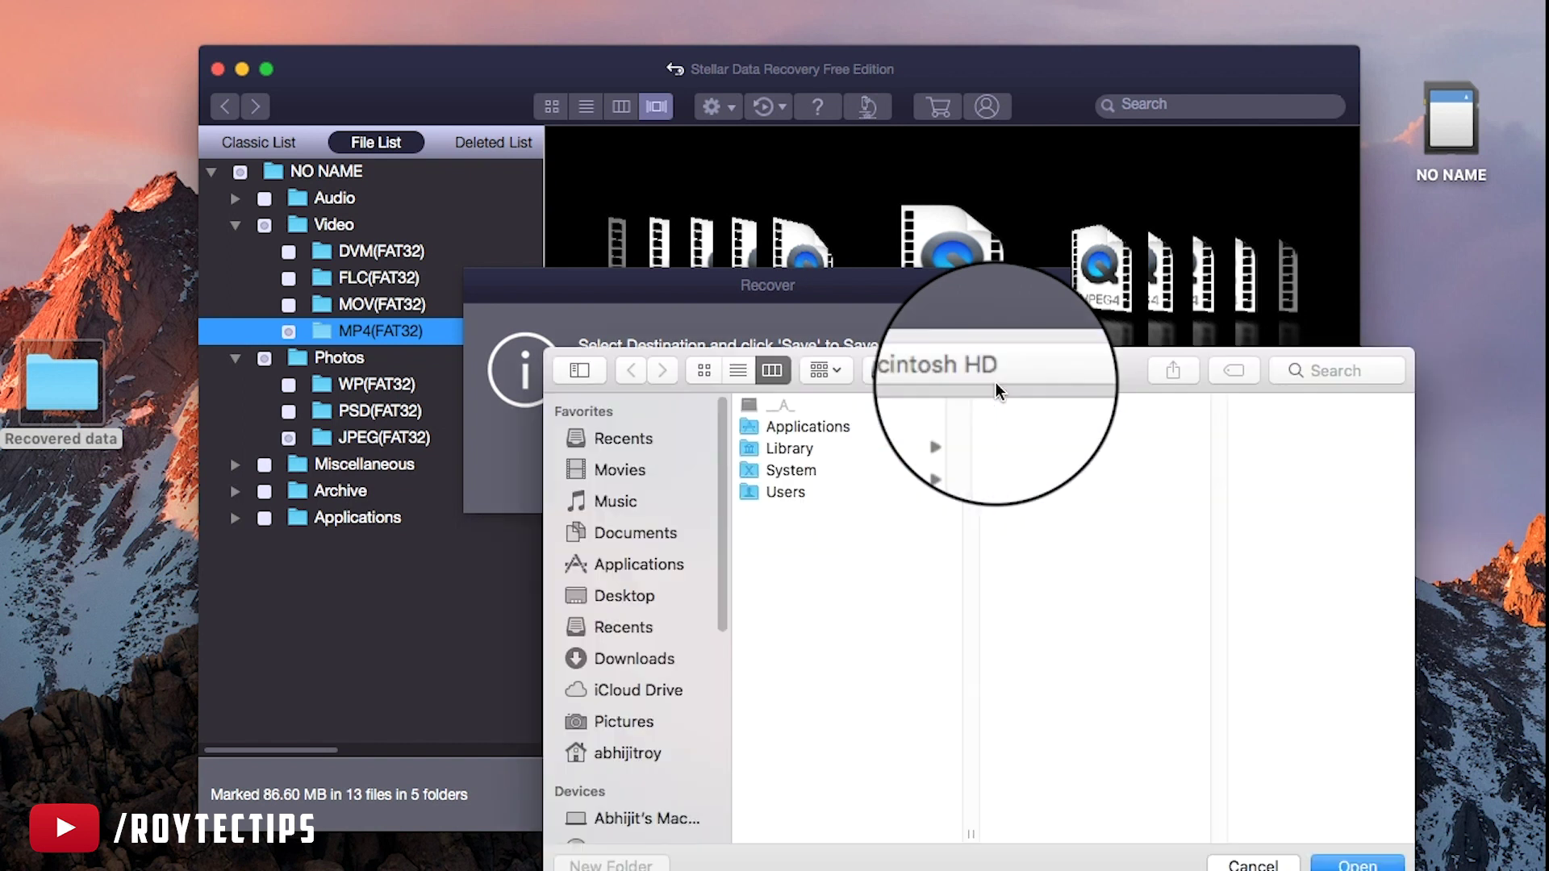
pyautogui.click(623, 596)
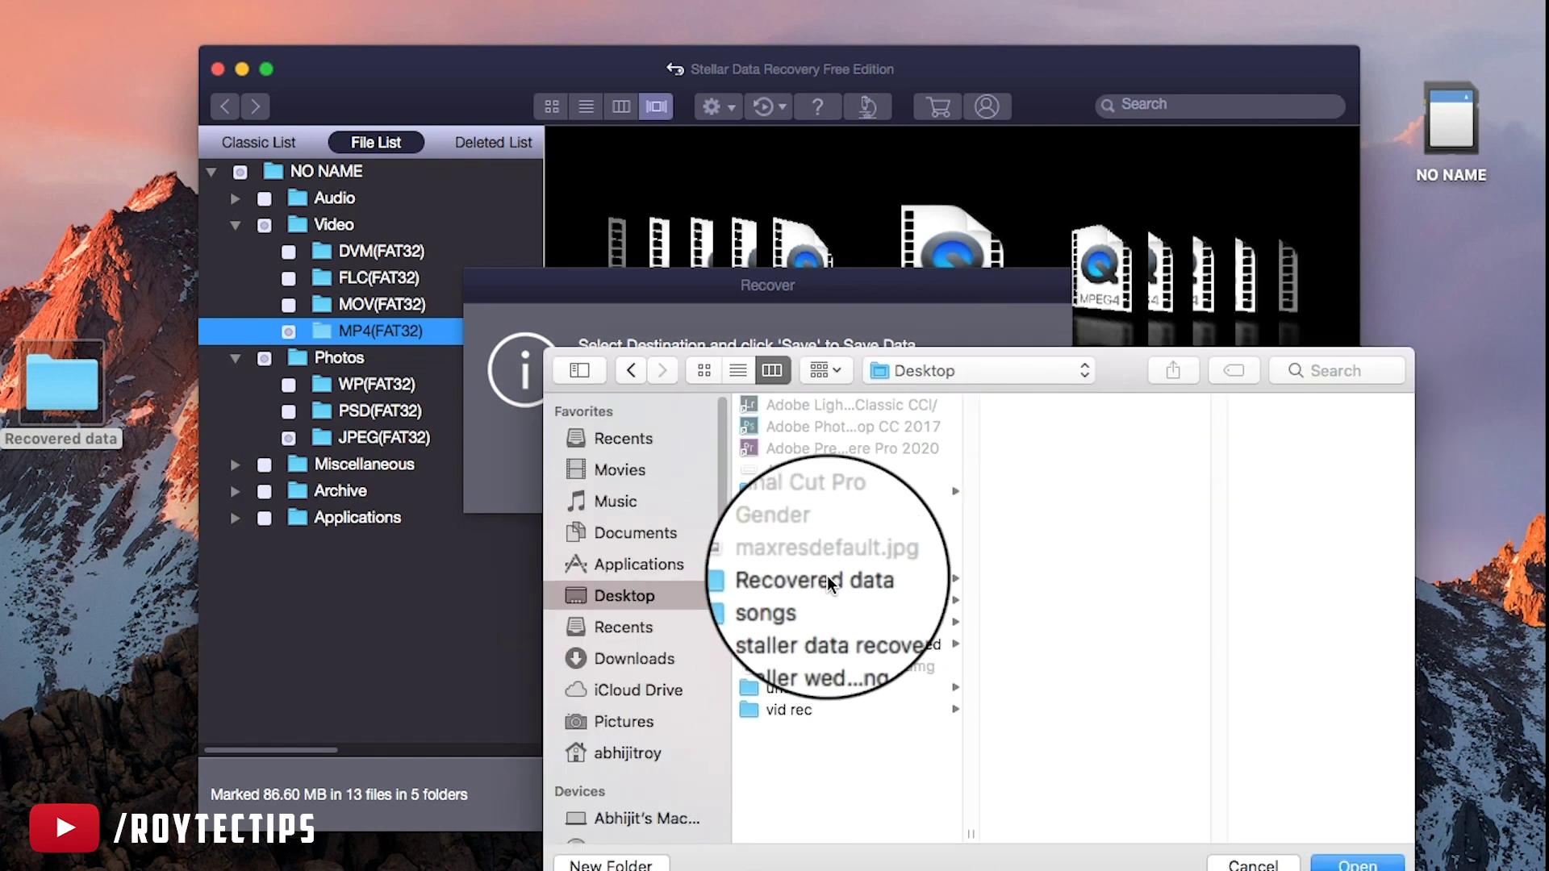
pyautogui.click(849, 578)
pyautogui.press('Return')
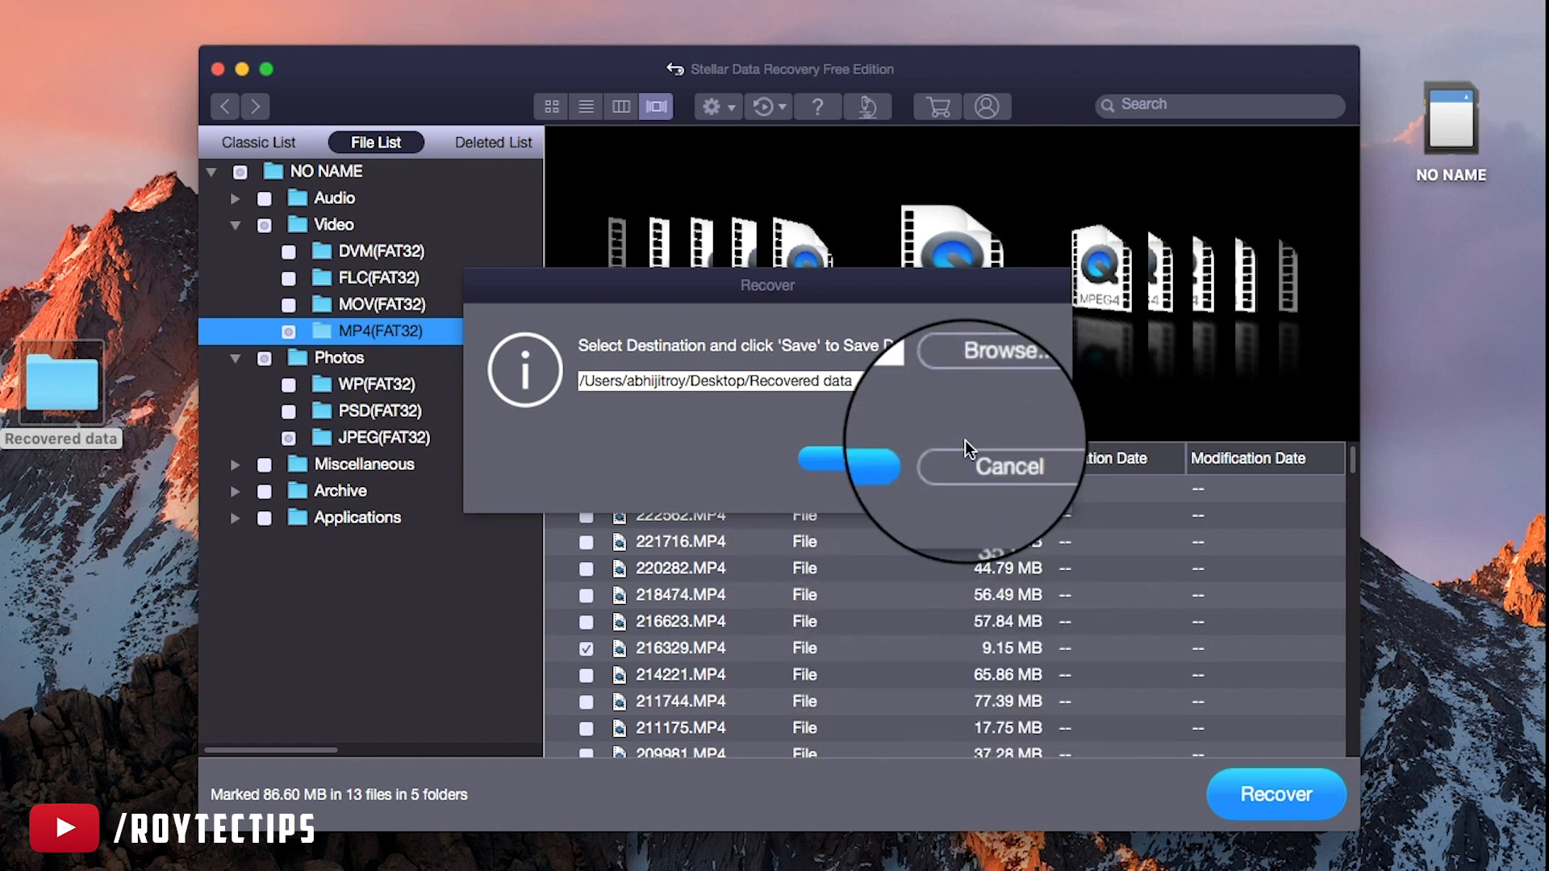
pyautogui.click(906, 455)
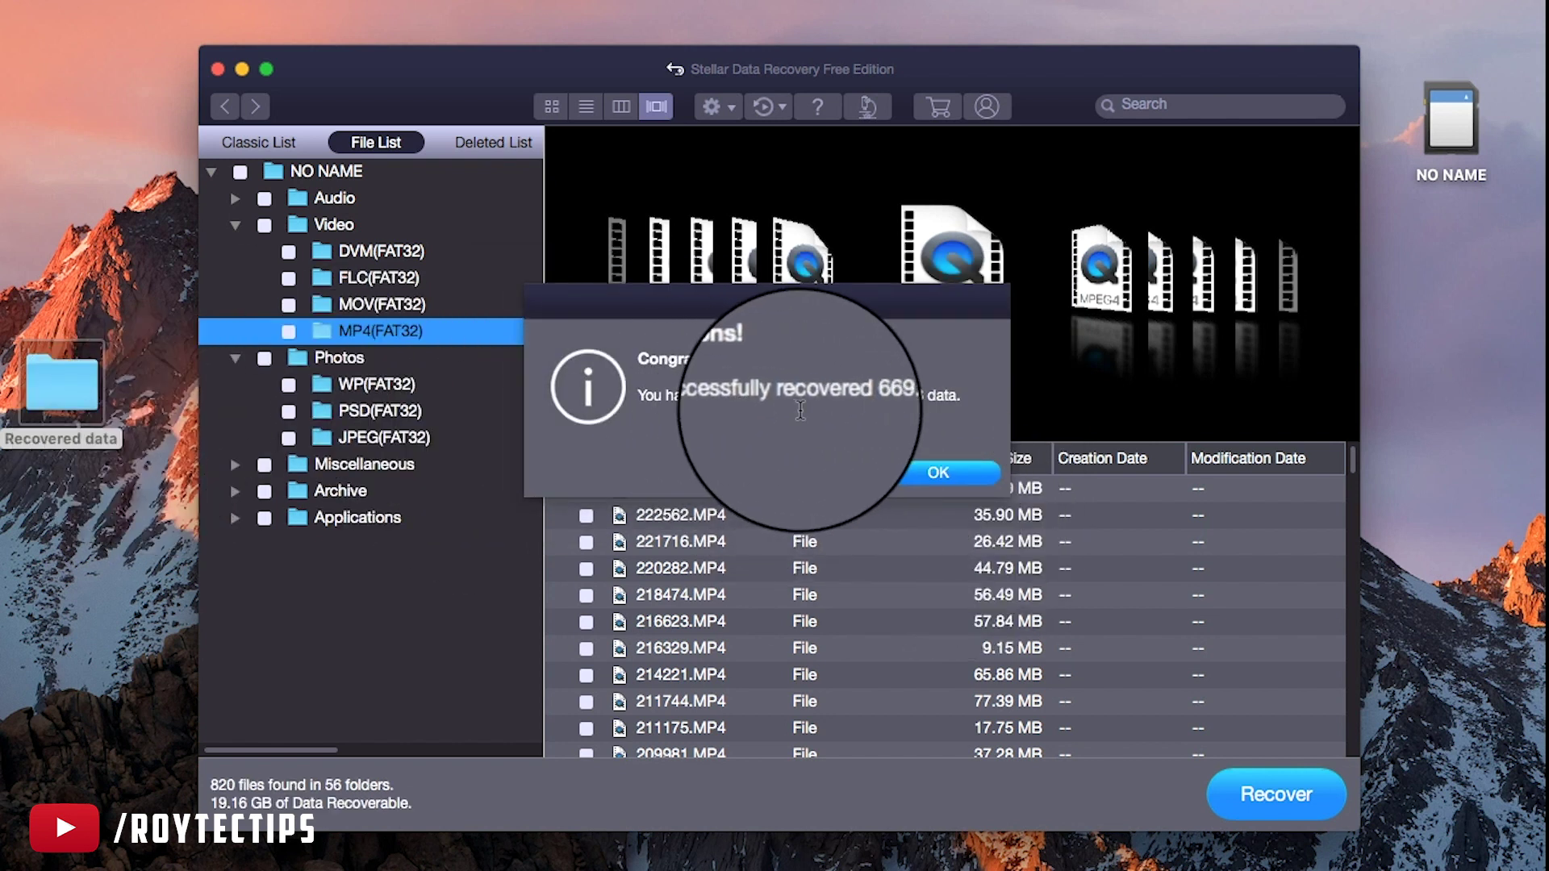
pyautogui.click(948, 476)
# Open Recovered data > #Root > Photos > JPEG(FAT32) on the desktop in Finder
pyautogui.doubleClick(90, 392)
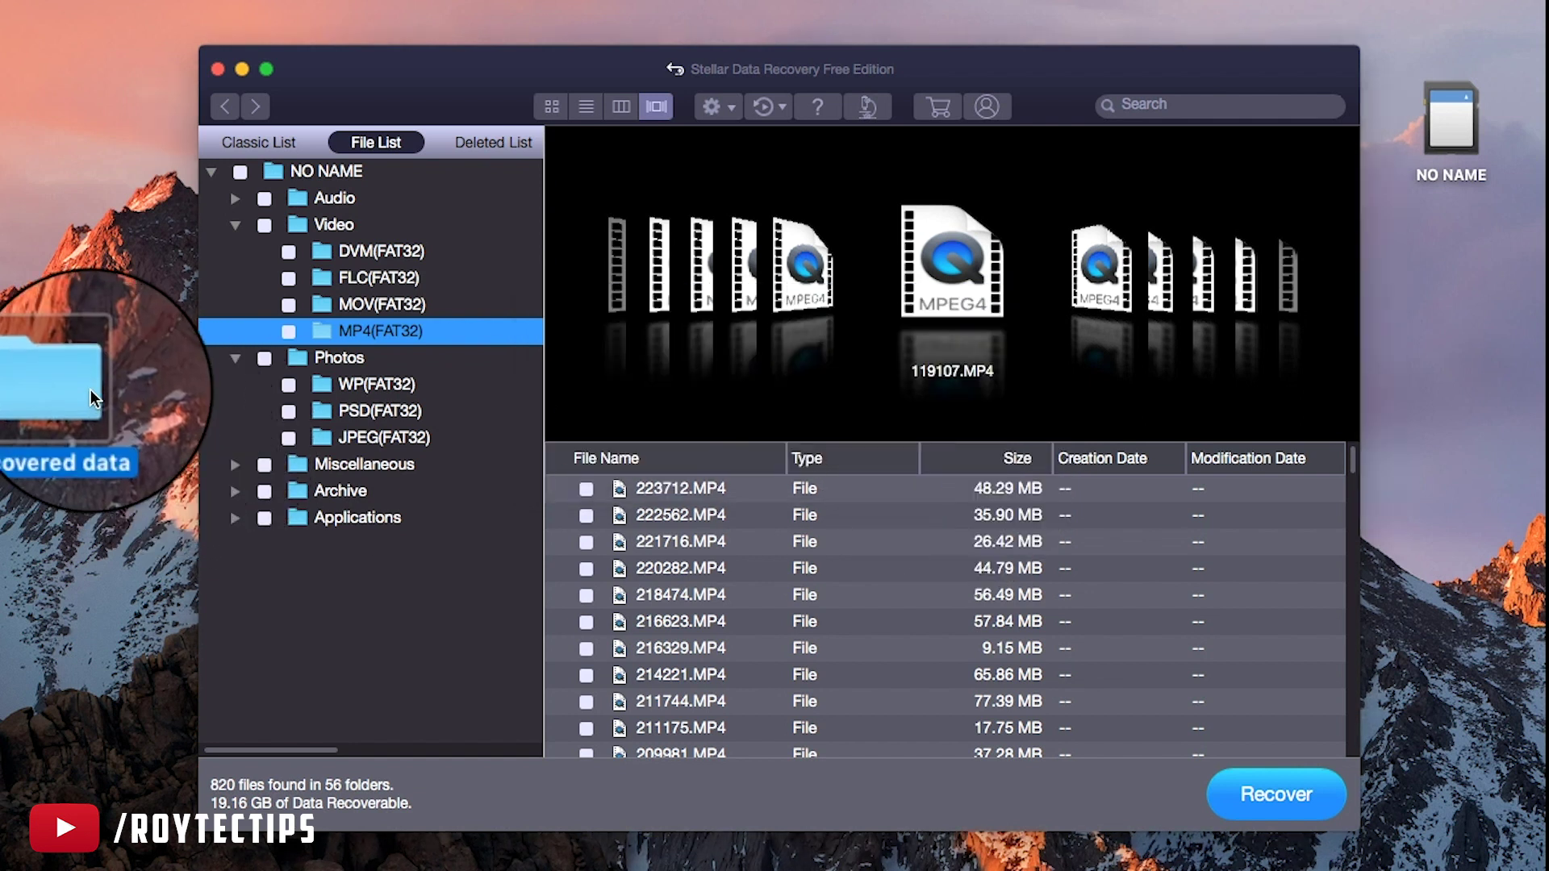
pyautogui.doubleClick(617, 176)
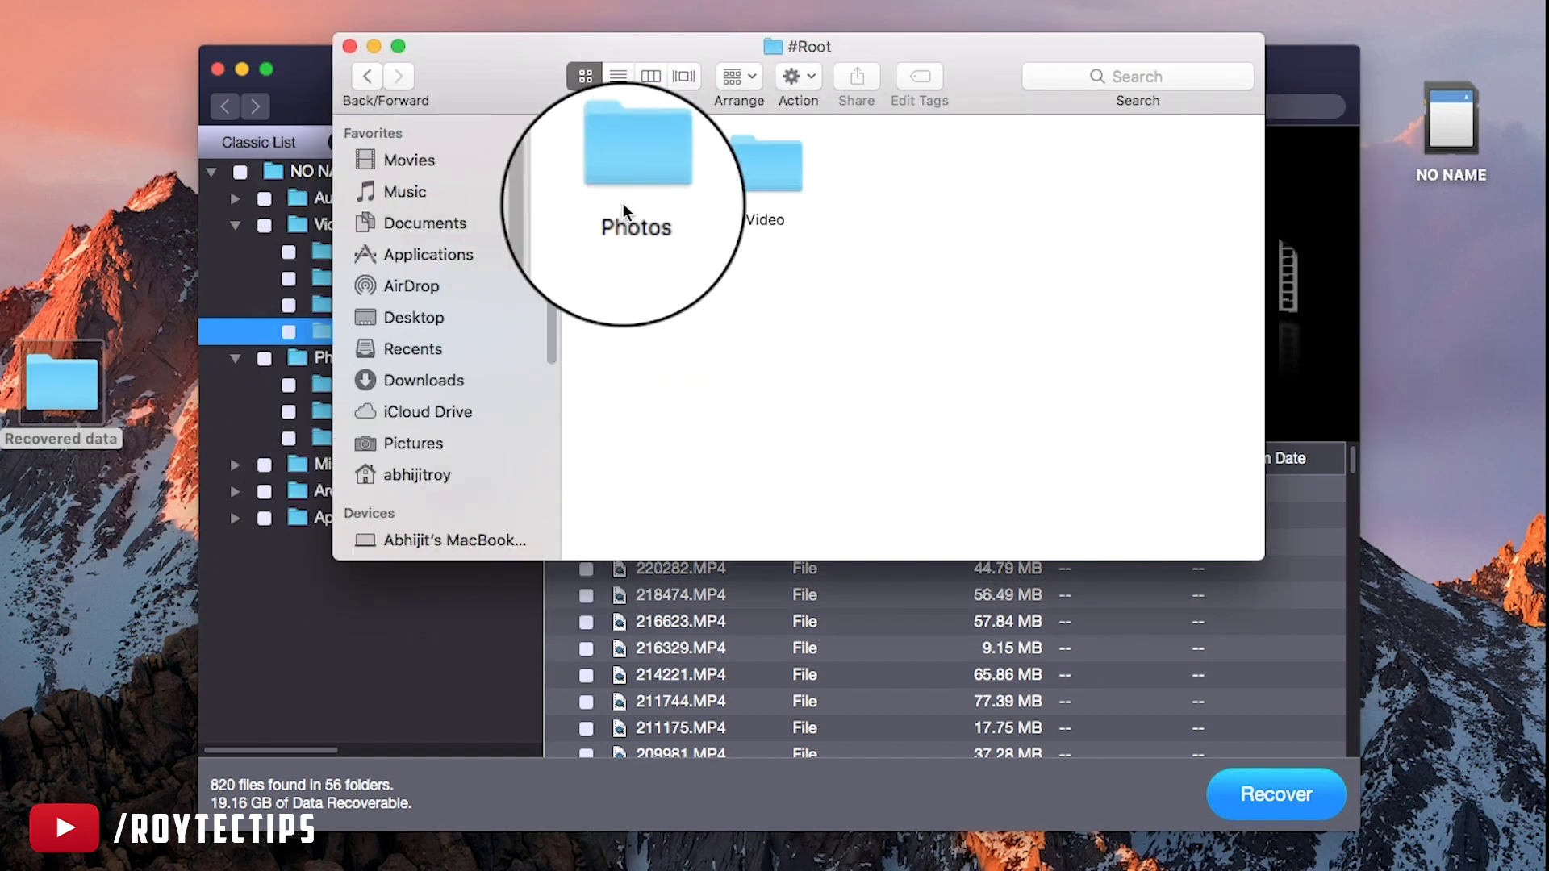
pyautogui.doubleClick(618, 174)
pyautogui.click(607, 166)
pyautogui.doubleClick(607, 166)
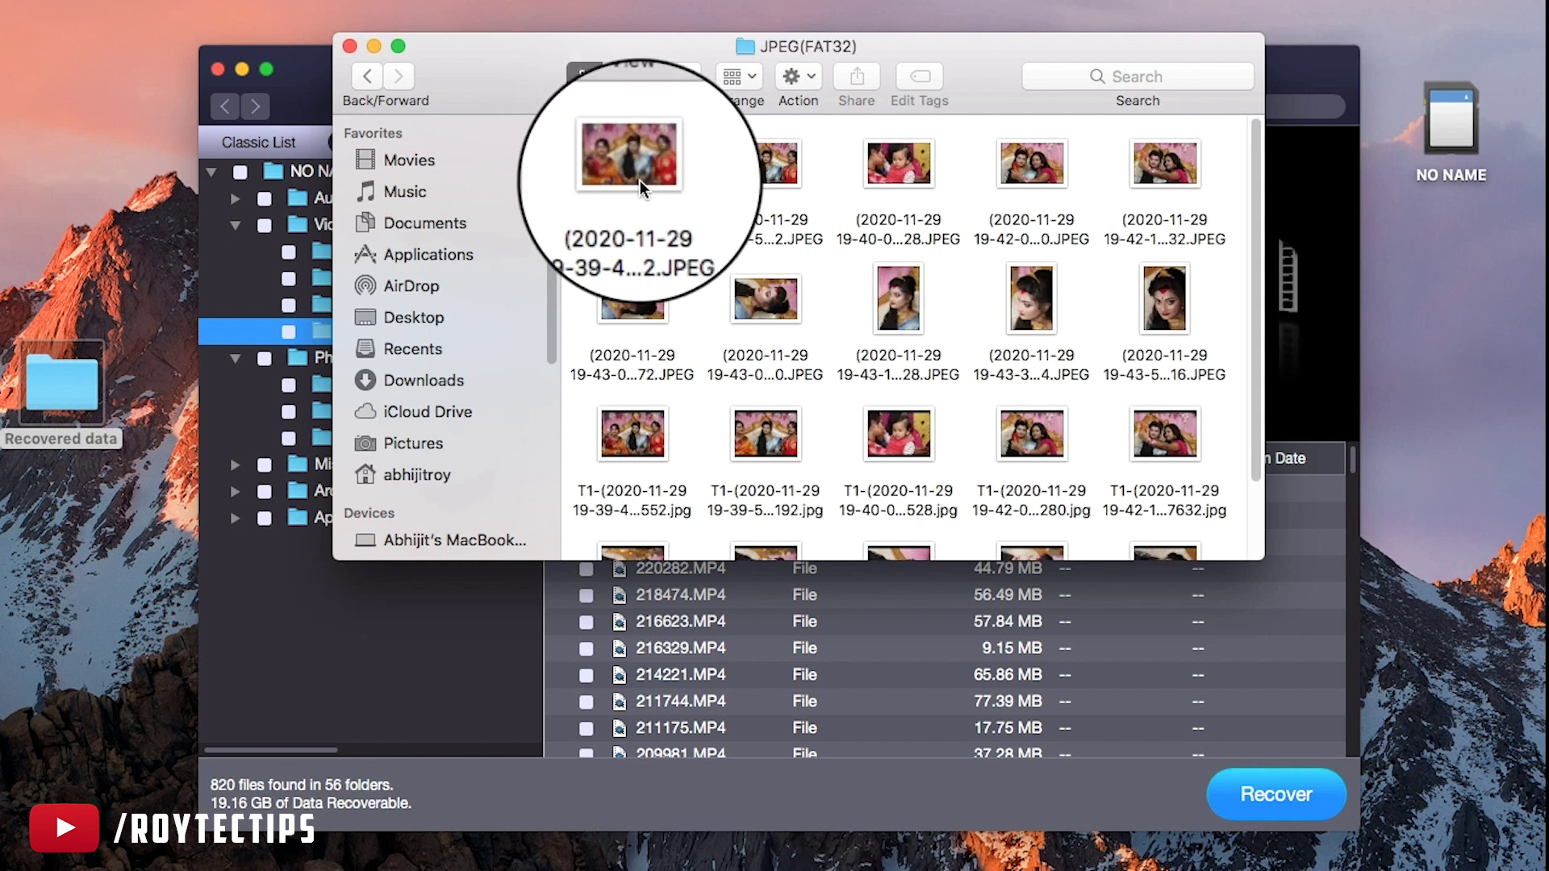
pyautogui.scroll(-3, 718, 299)
pyautogui.scroll(2, 718, 309)
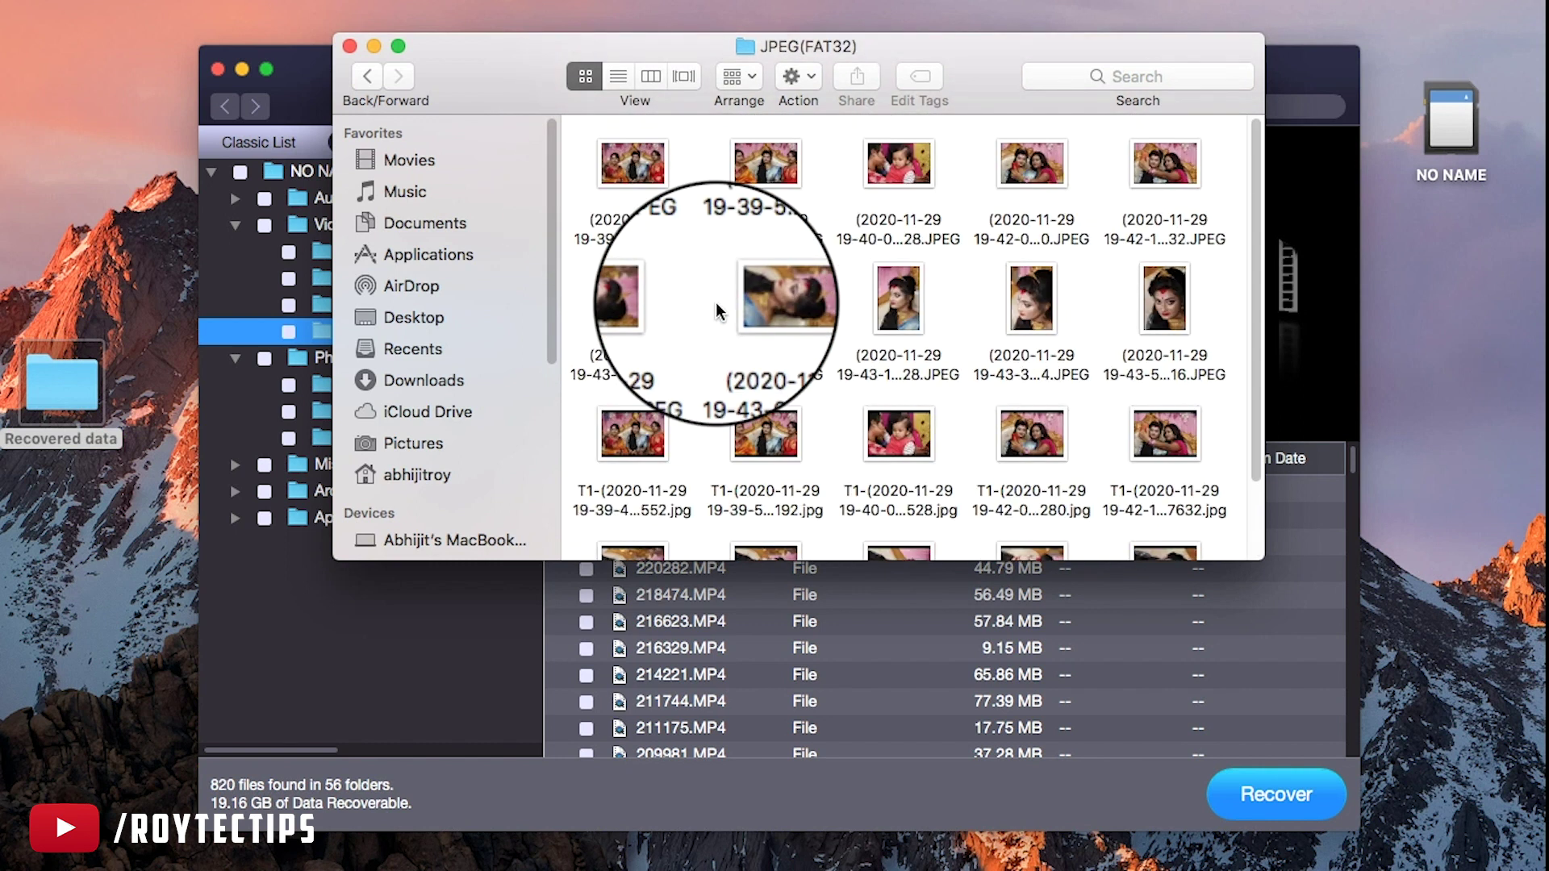
pyautogui.scroll(-1, 928, 226)
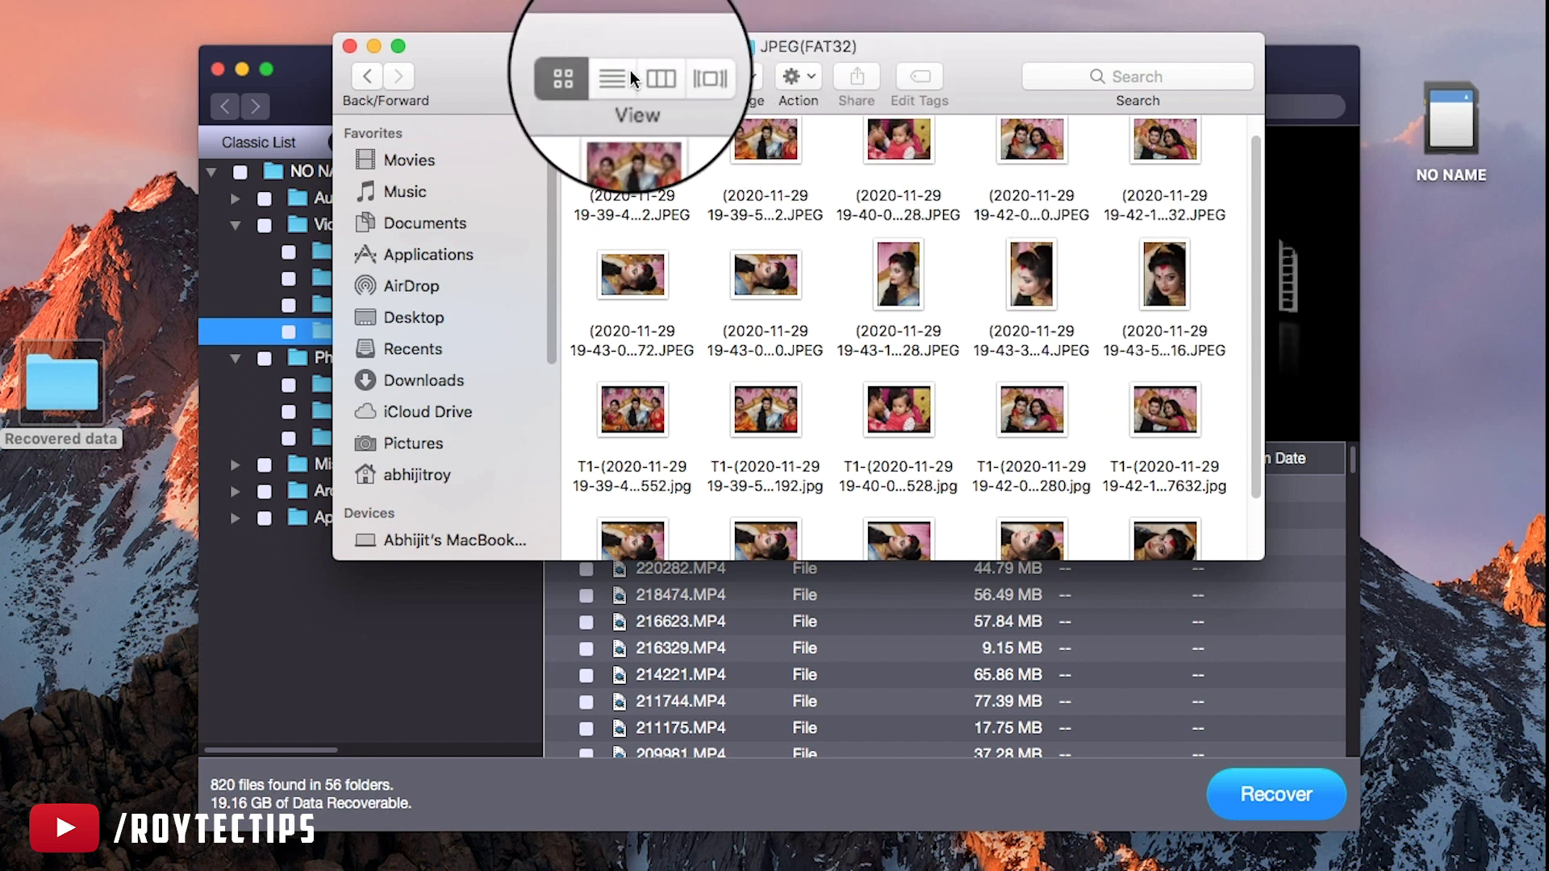
# Show the photos in Cover Flow in a taller window and step through the T1 copies
pyautogui.click(684, 75)
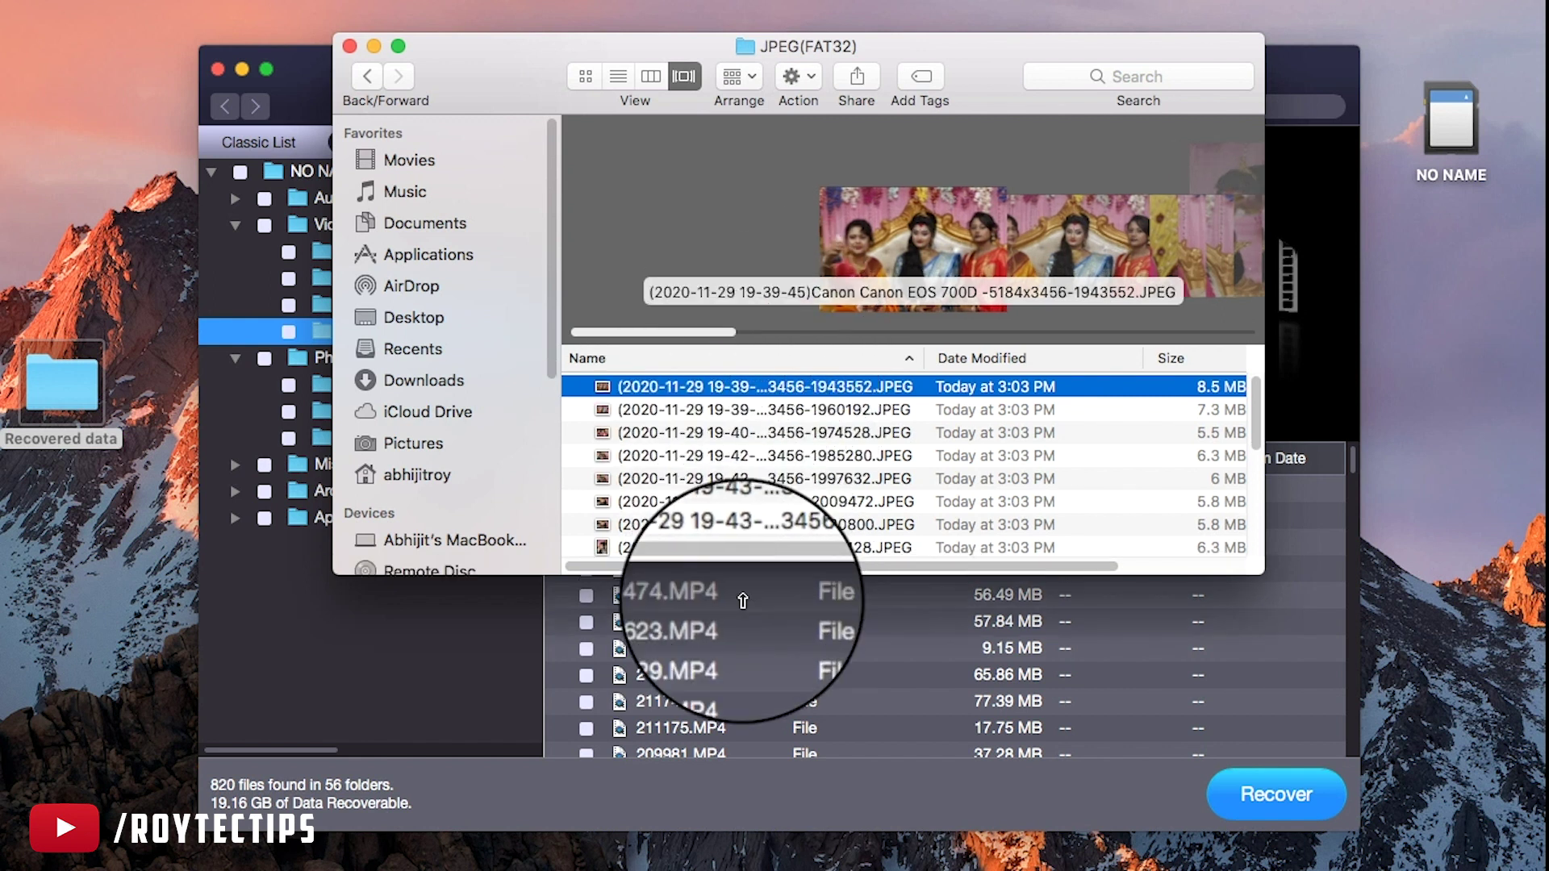
pyautogui.moveTo(715, 559); pyautogui.dragTo(710, 822)
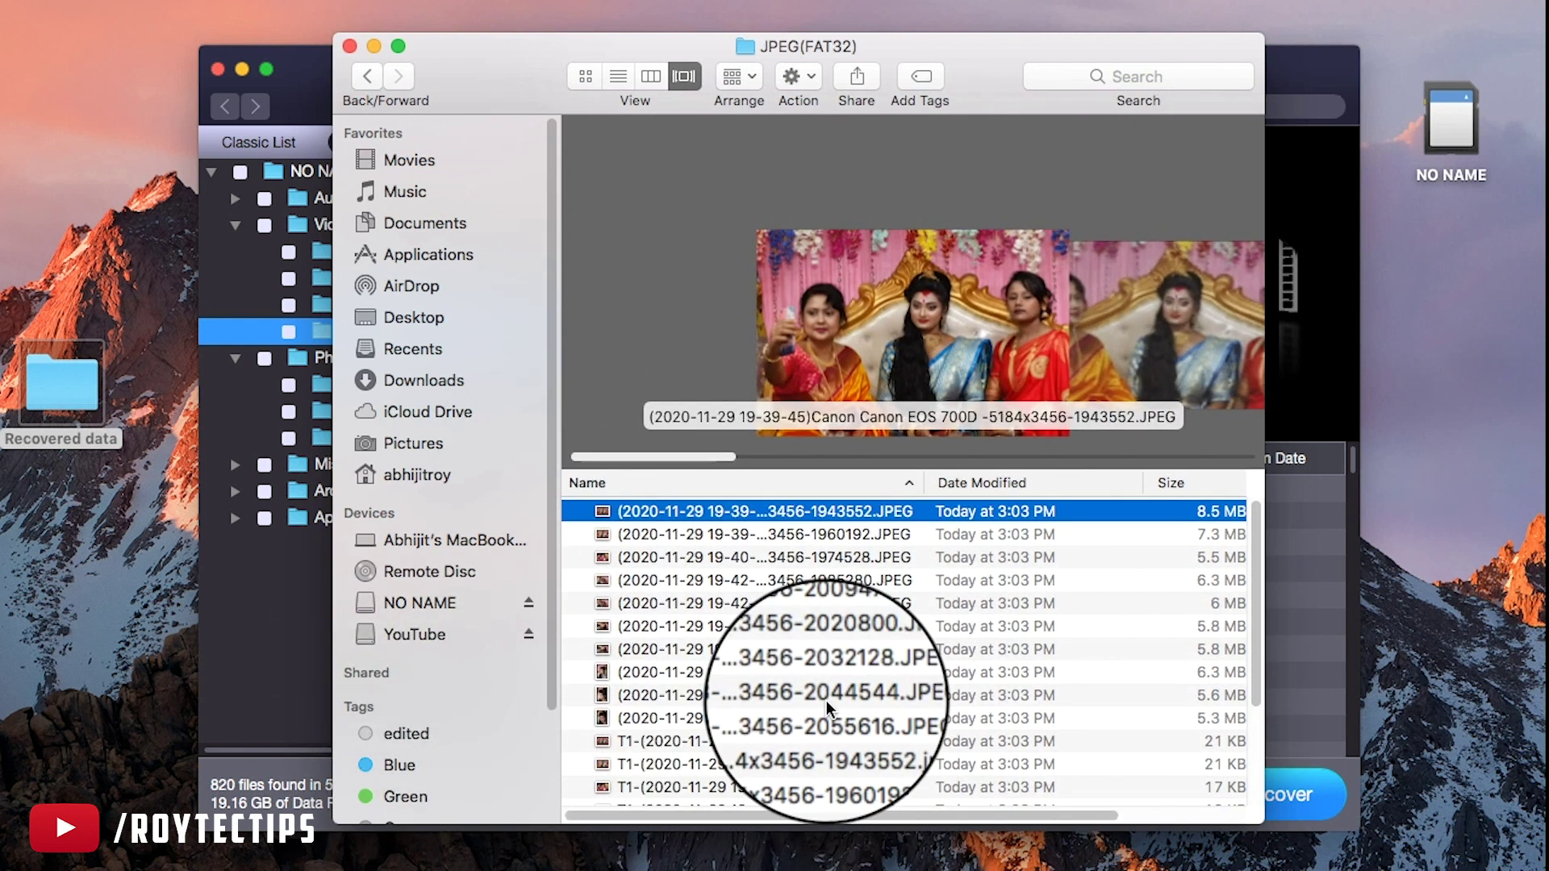
pyautogui.press('Down')
pyautogui.press('Down')
pyautogui.press('Down')
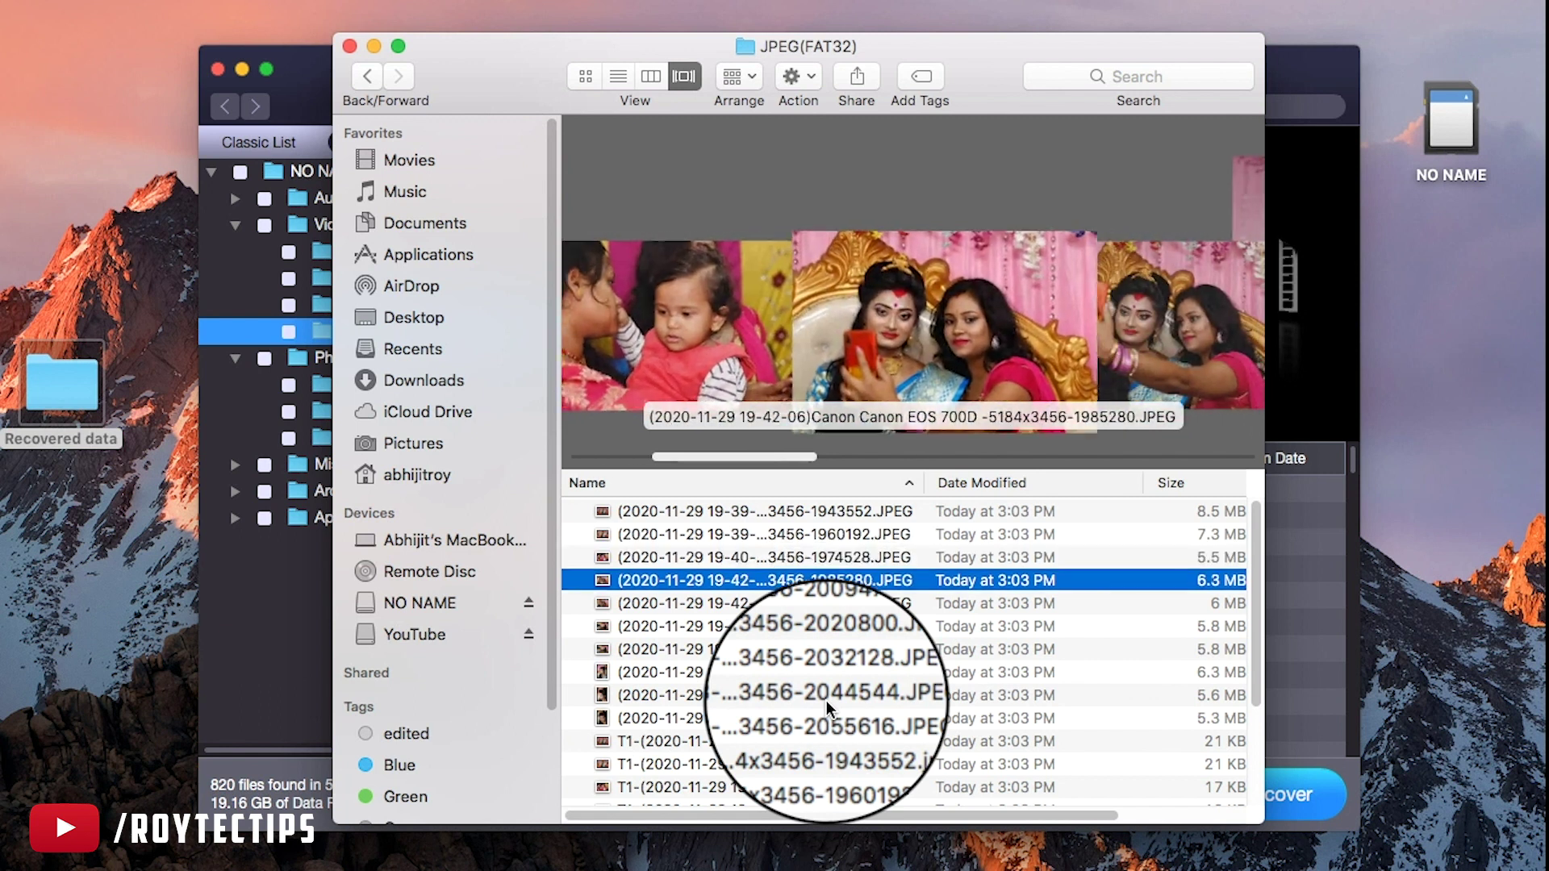
pyautogui.press('Down')
pyautogui.press('Down')
pyautogui.press('Down')
pyautogui.press('Down')
pyautogui.press('Down')
pyautogui.press('Down')
pyautogui.press('Down')
pyautogui.press('Down')
pyautogui.press('Down')
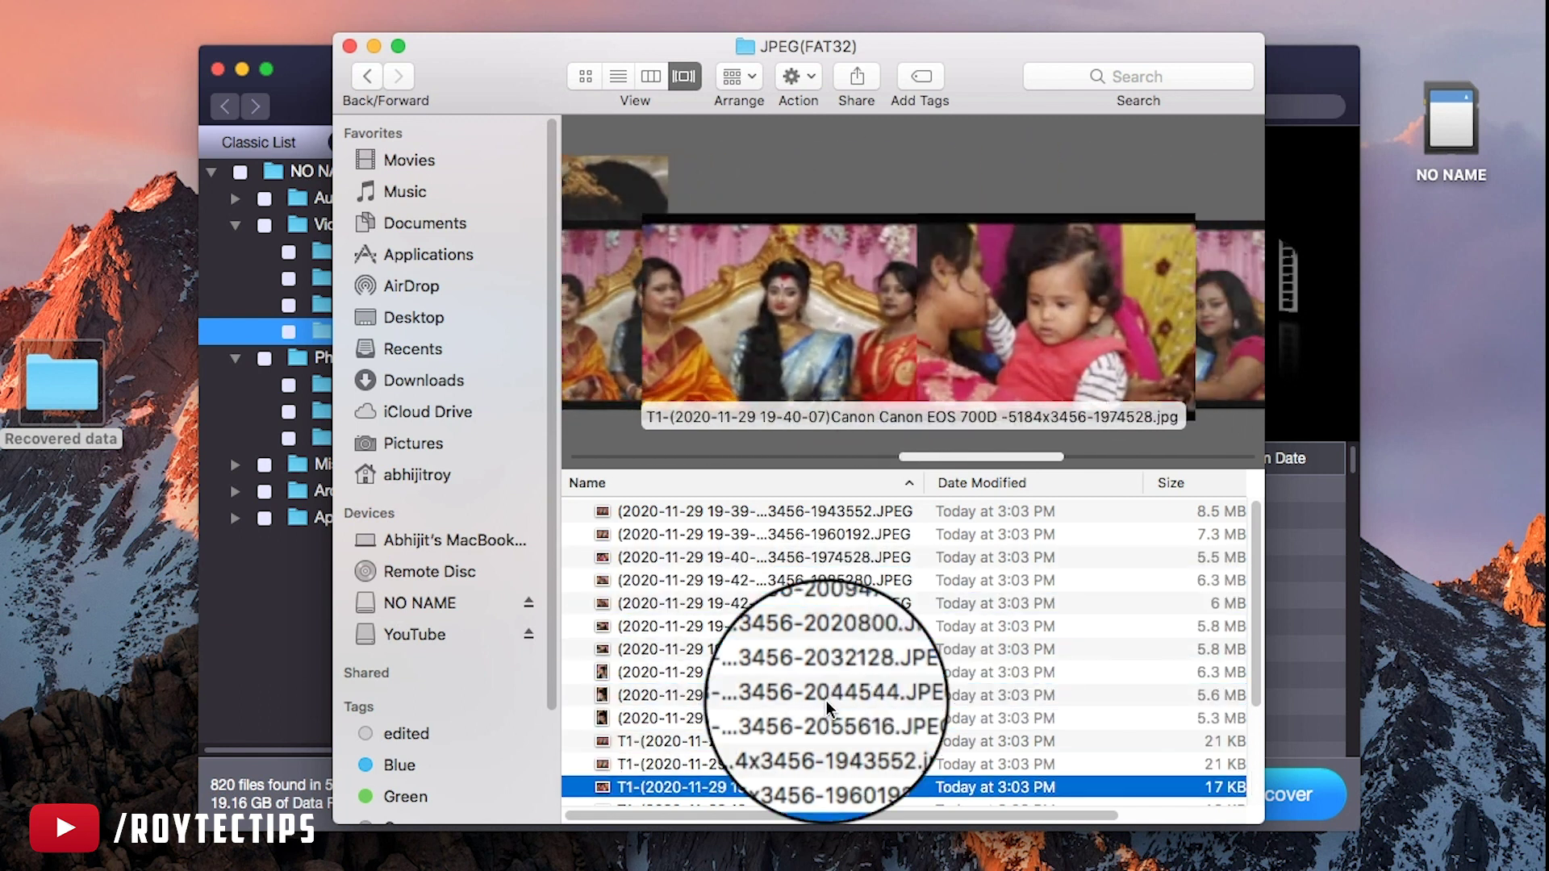
pyautogui.press('Down')
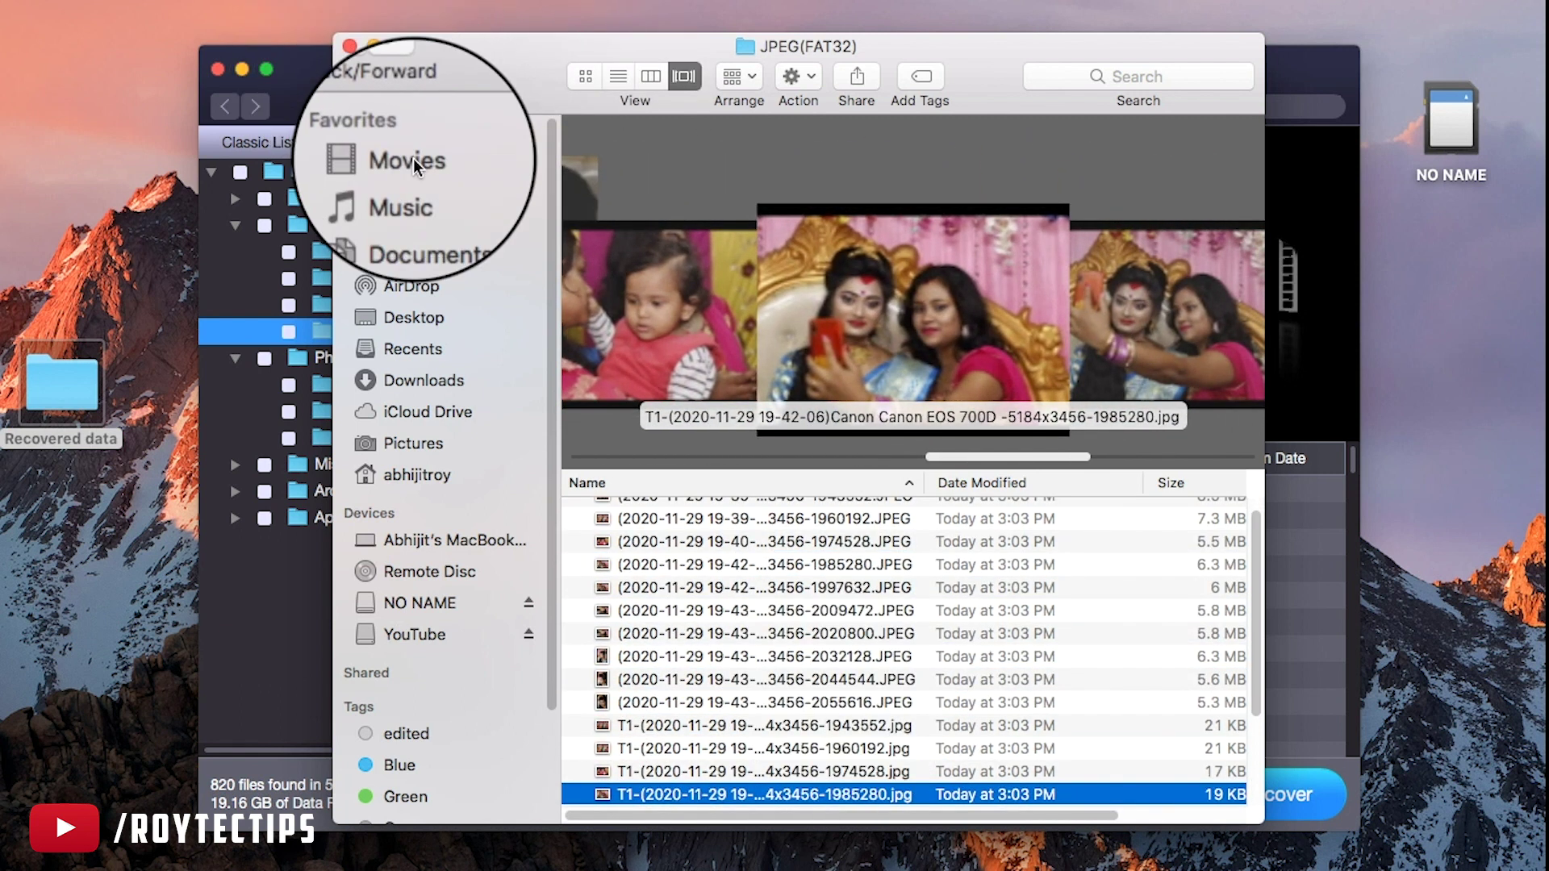
# Go back to the root and open Video > MP4(FAT32), previewing 119377.MP4 and 216329.MP4
pyautogui.click(367, 76)
pyautogui.click(367, 75)
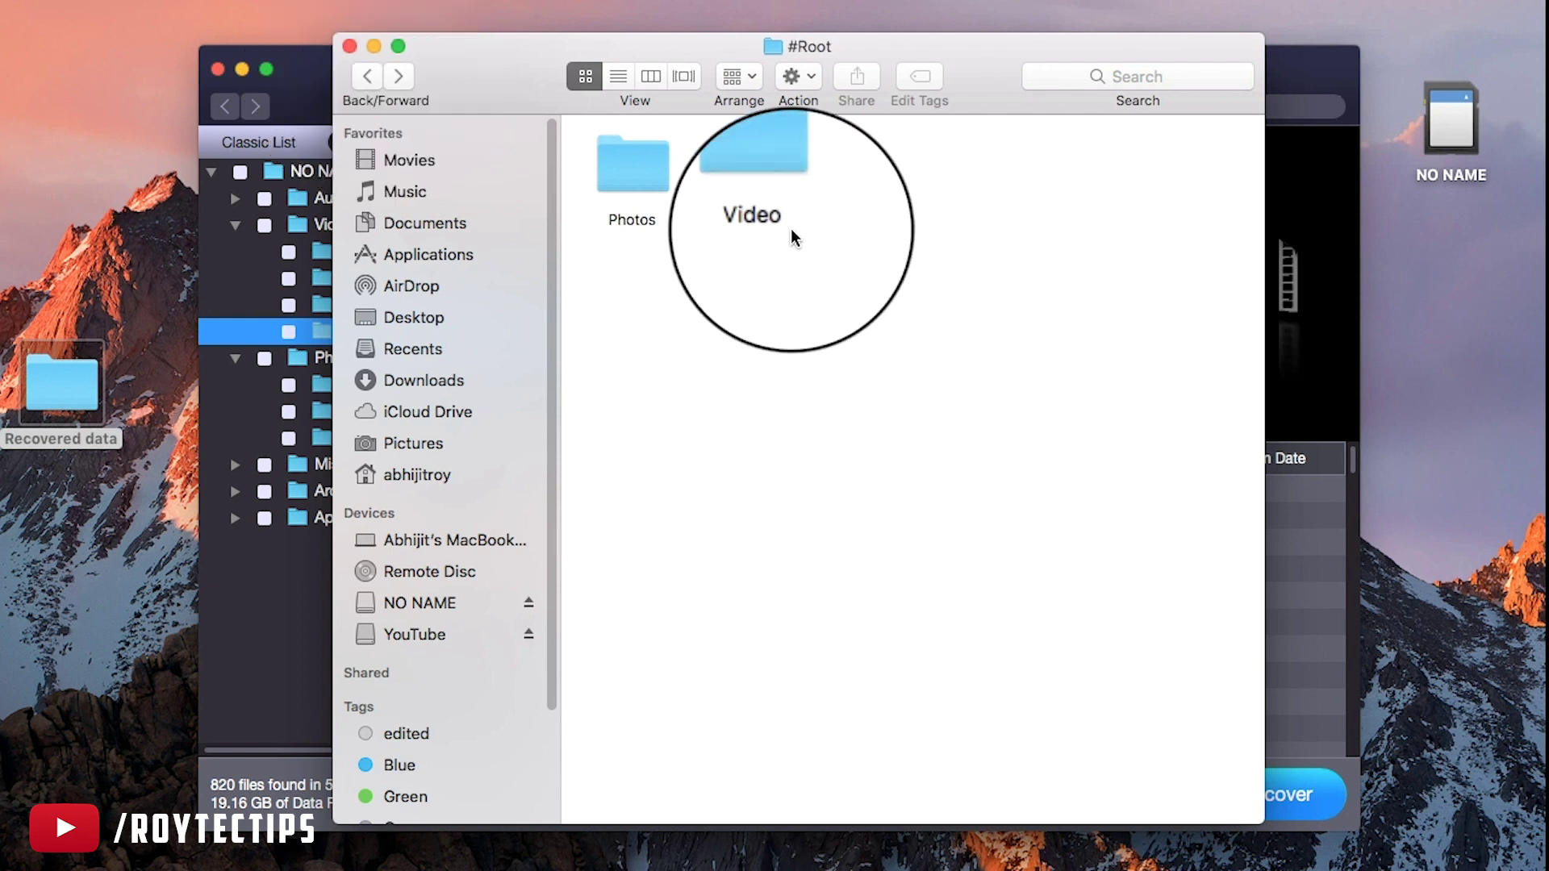
pyautogui.doubleClick(768, 179)
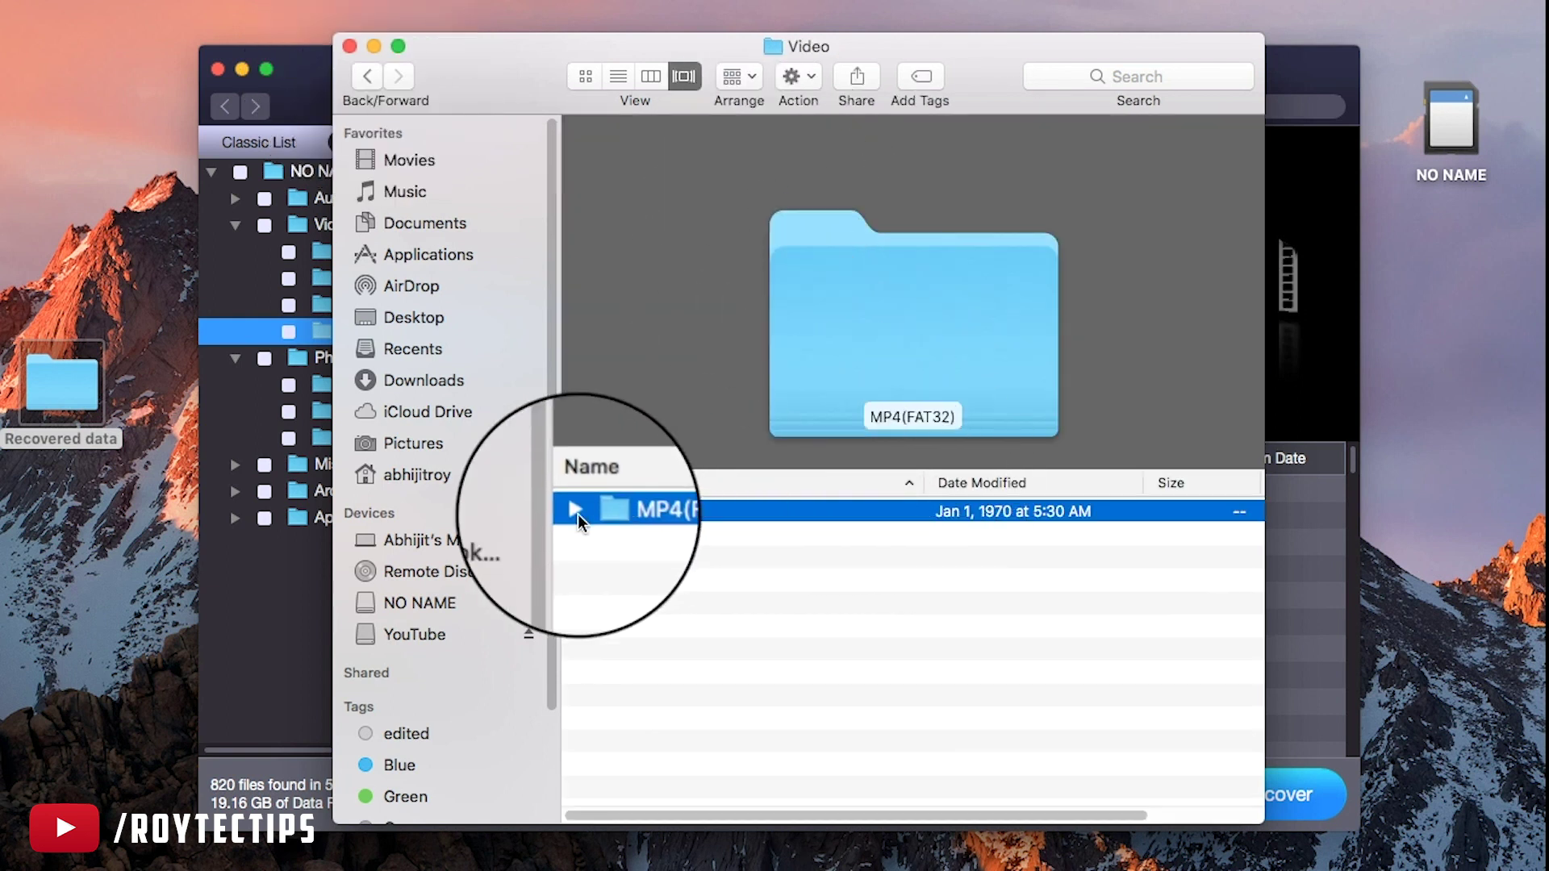
pyautogui.click(578, 514)
pyautogui.doubleClick(686, 509)
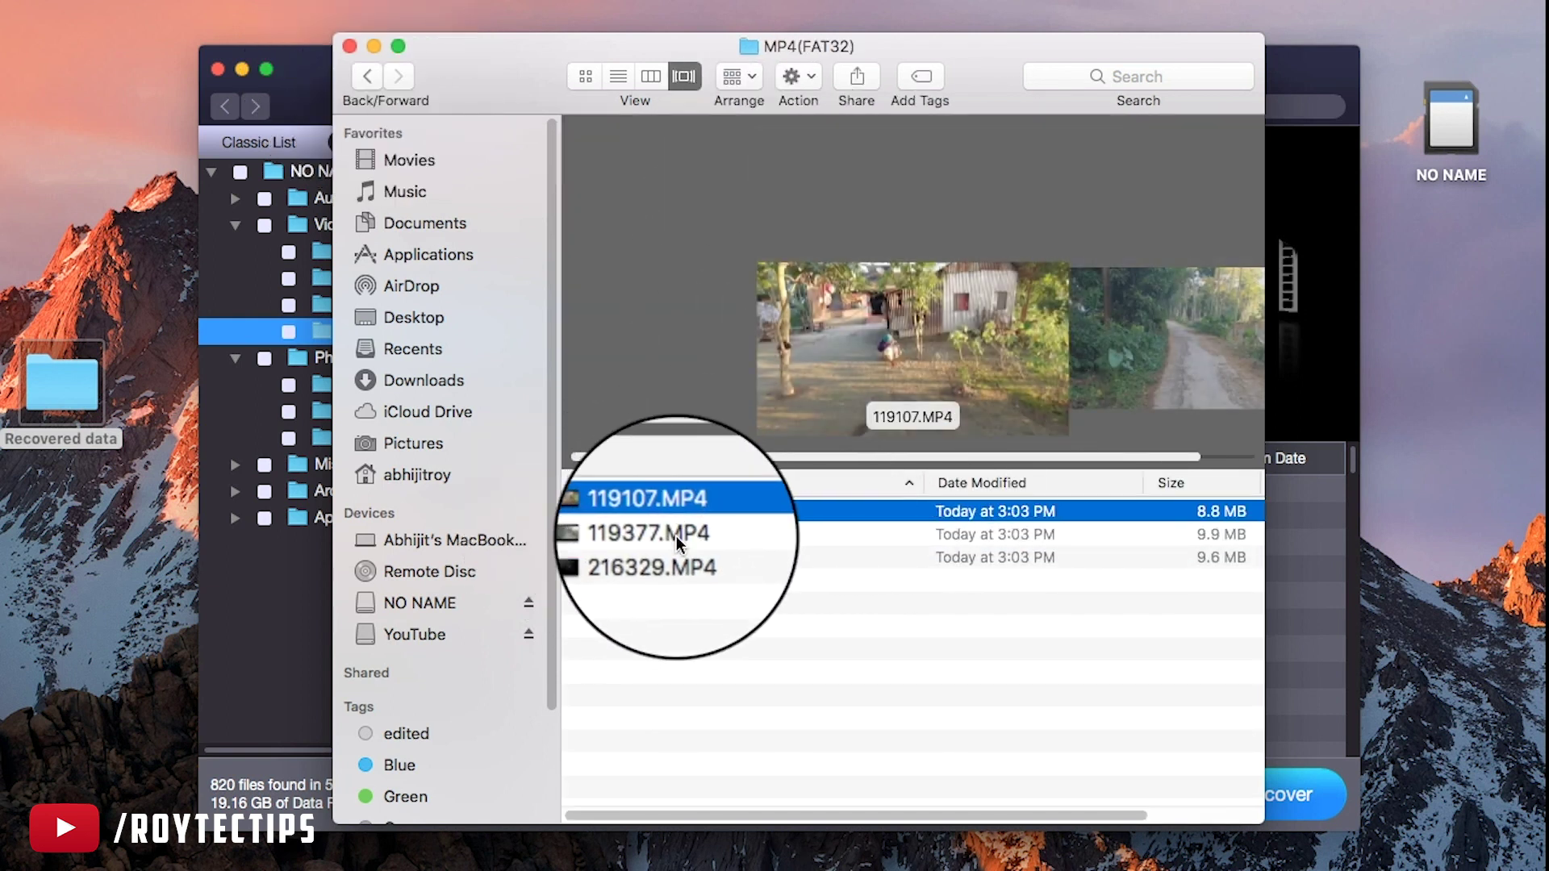
pyautogui.click(676, 535)
pyautogui.click(674, 557)
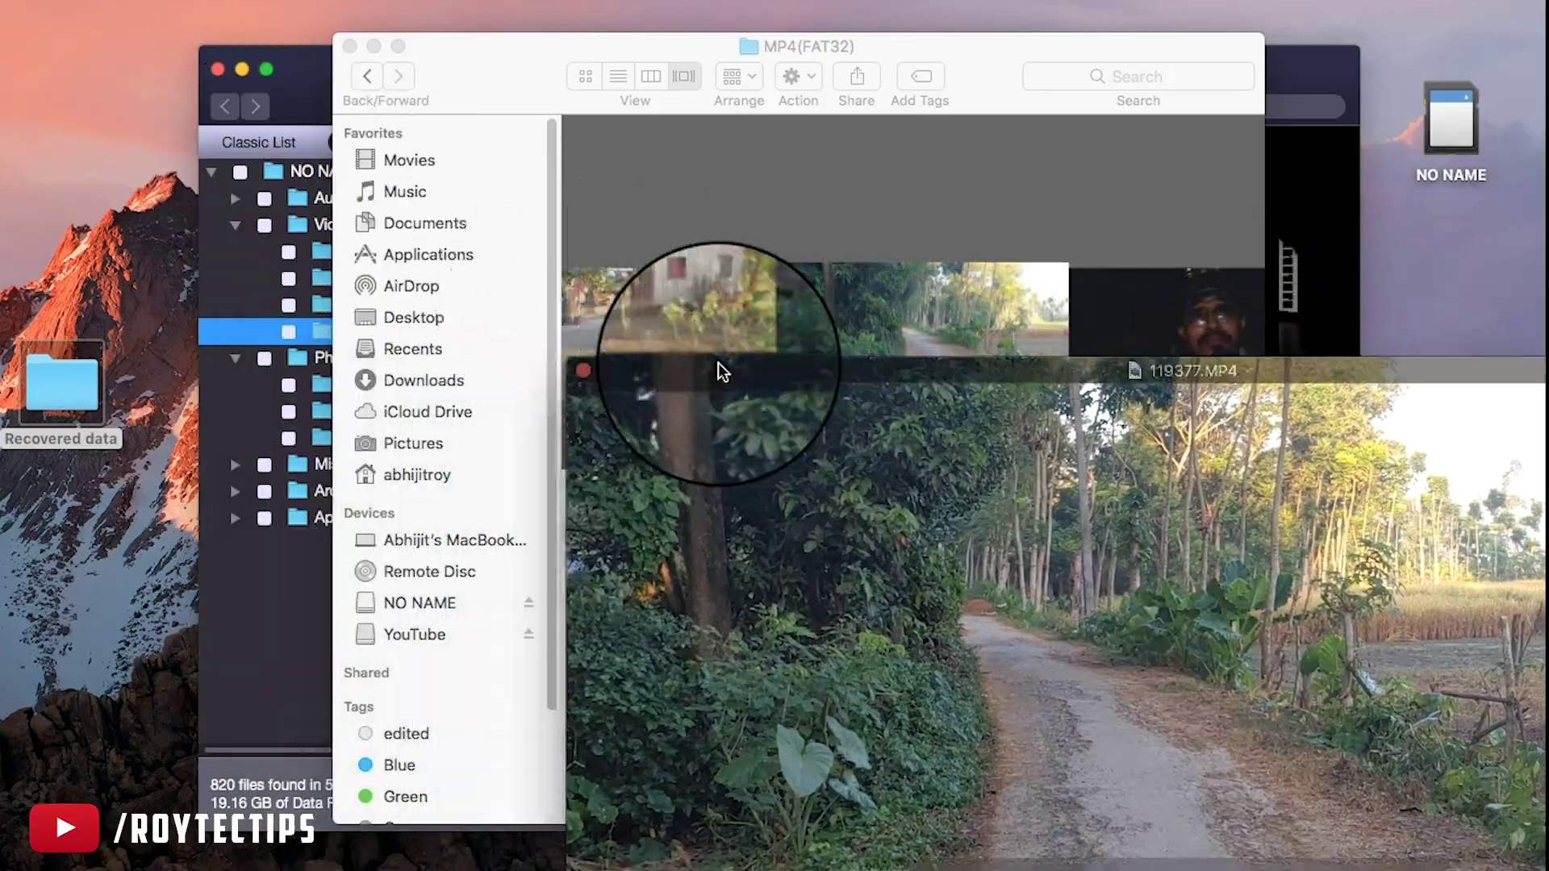
# Play and pause 119377.MP4 in QuickTime, then close the player and the folder window
pyautogui.doubleClick(718, 361)
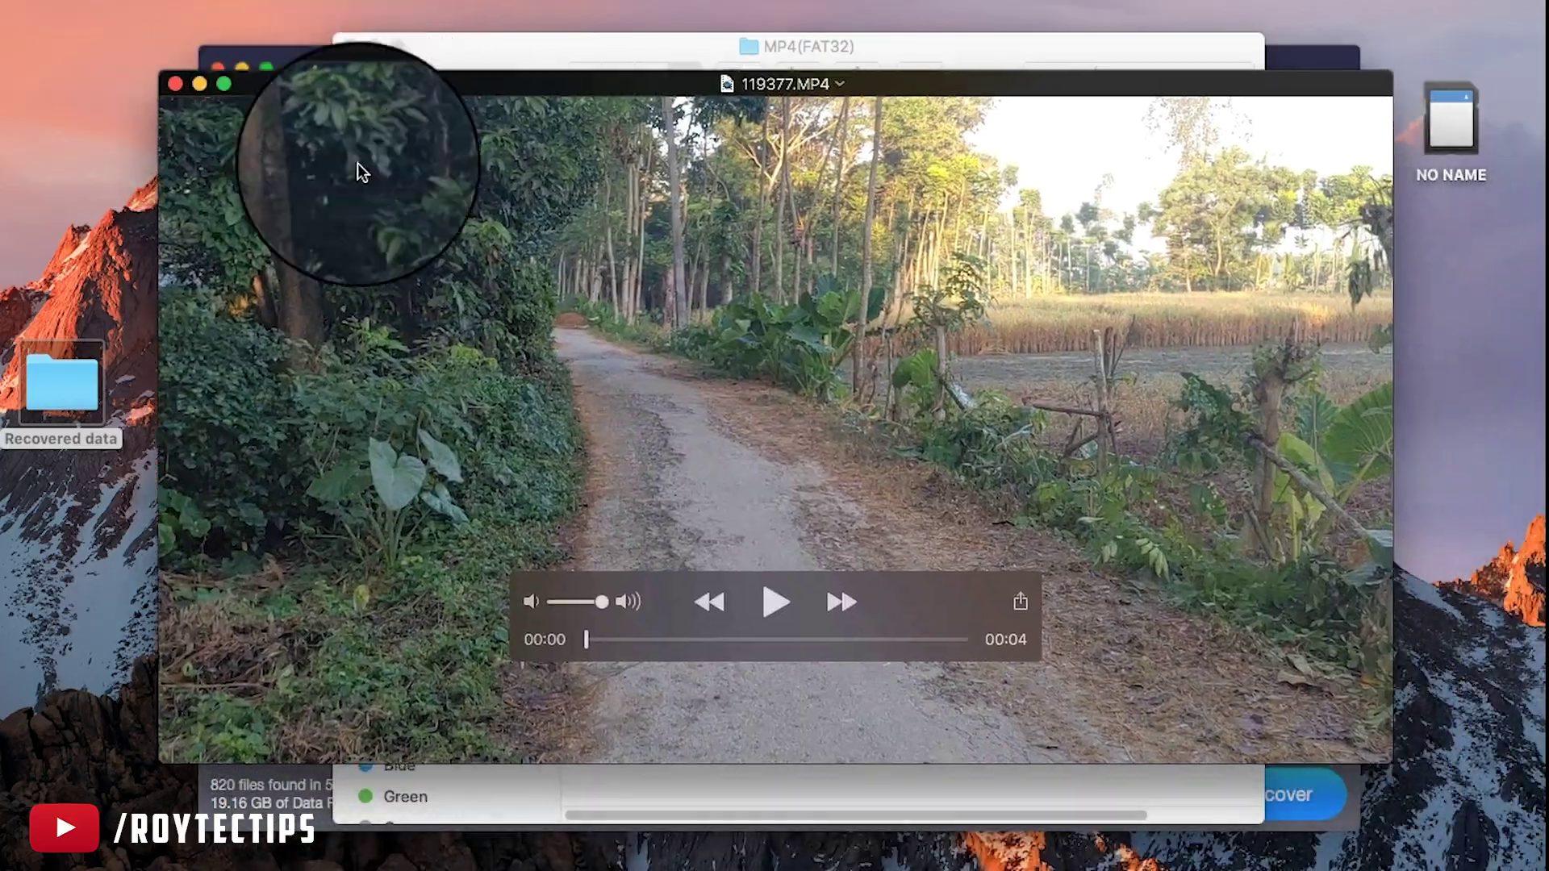
pyautogui.click(826, 584)
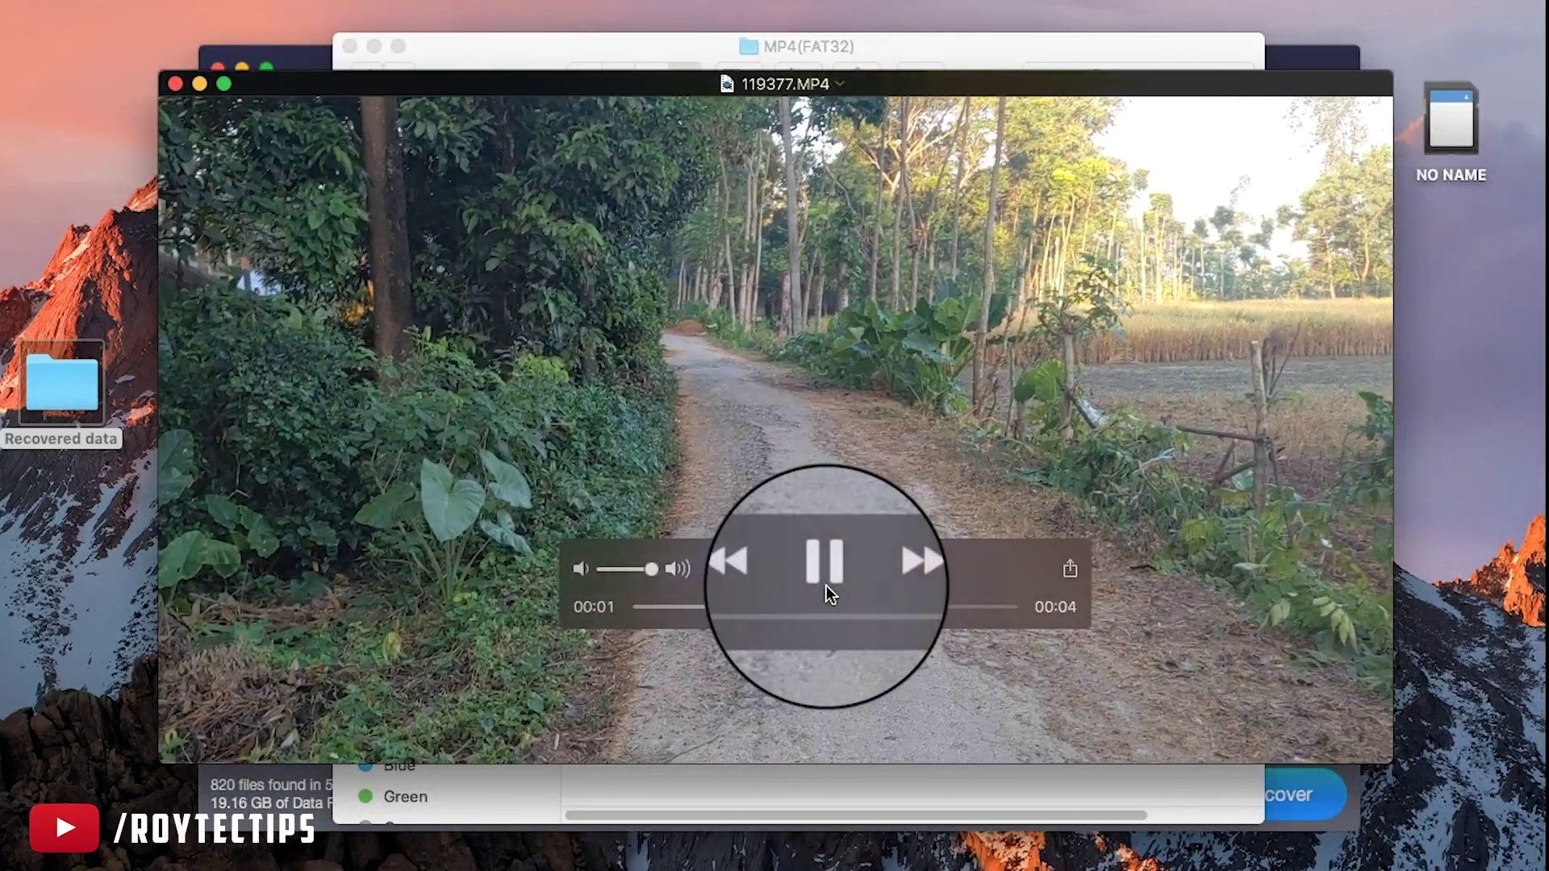
pyautogui.click(826, 575)
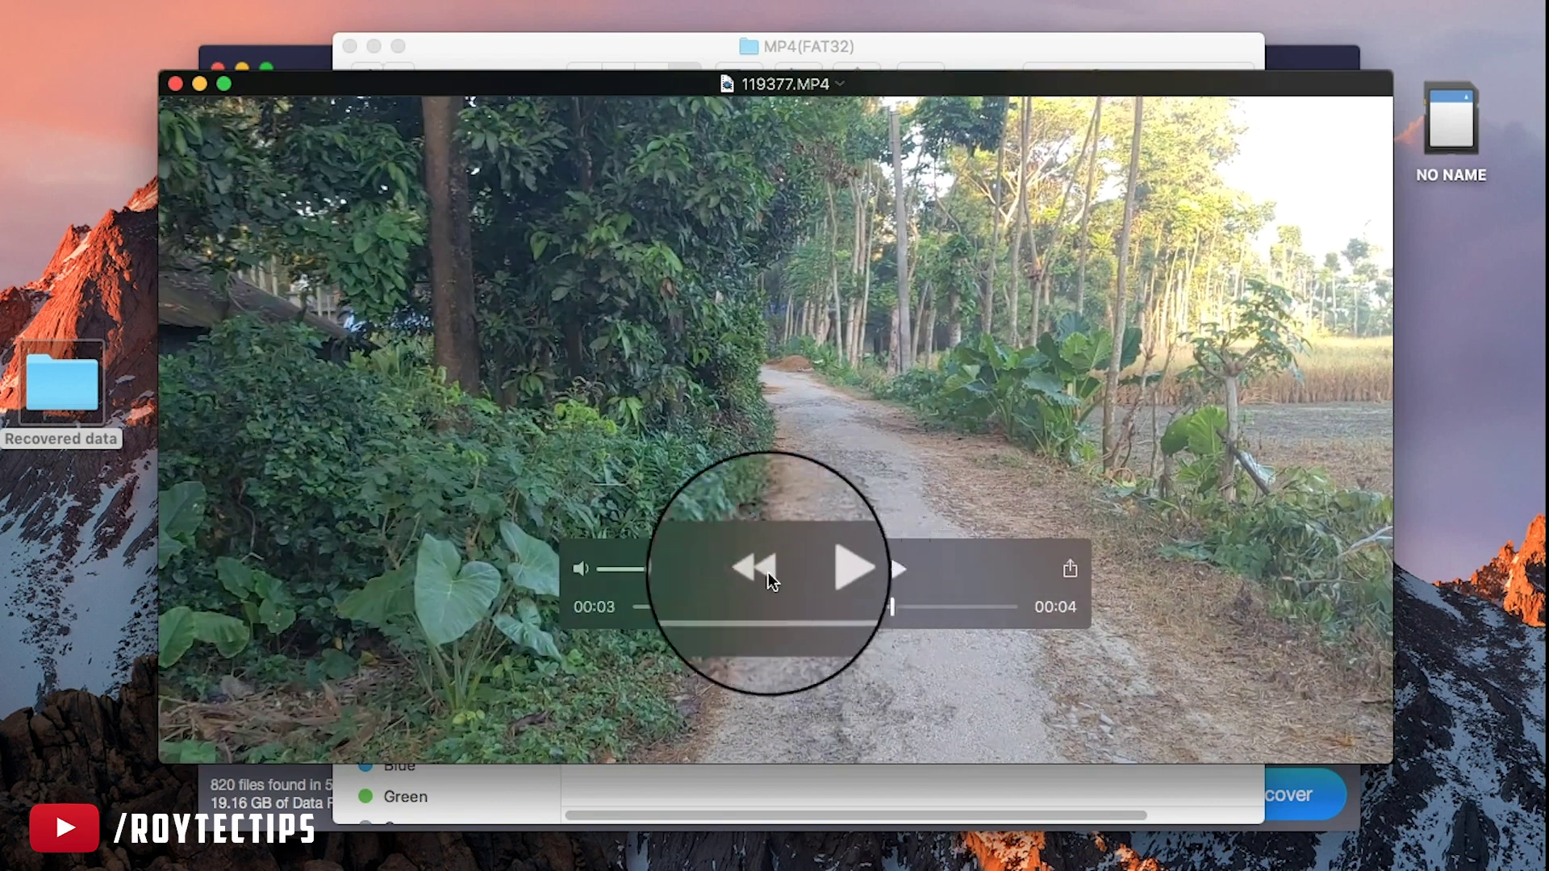
pyautogui.click(175, 84)
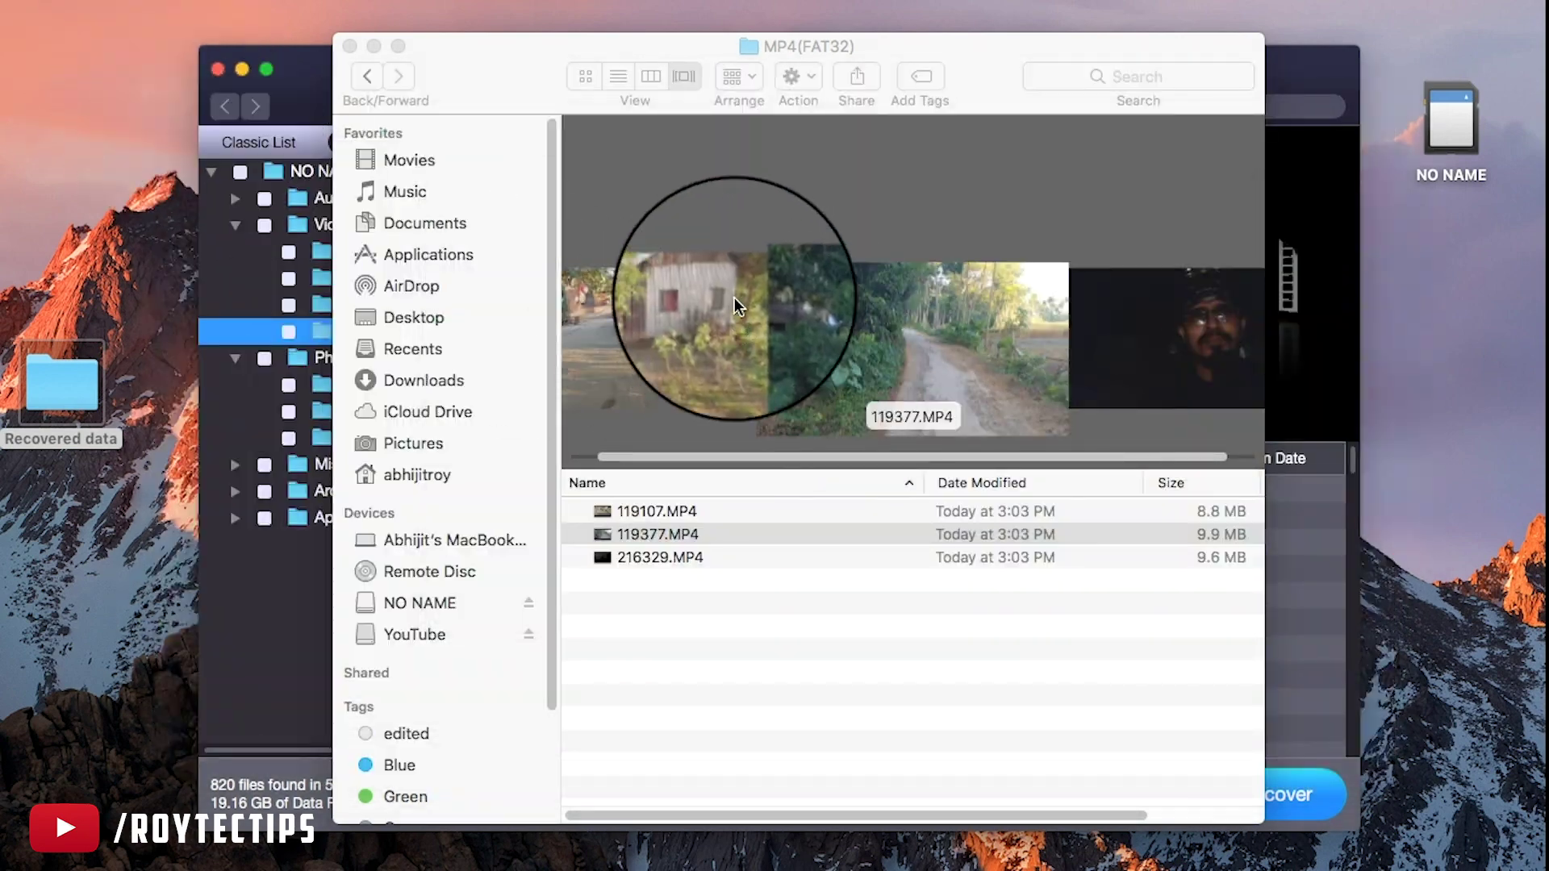
pyautogui.click(350, 46)
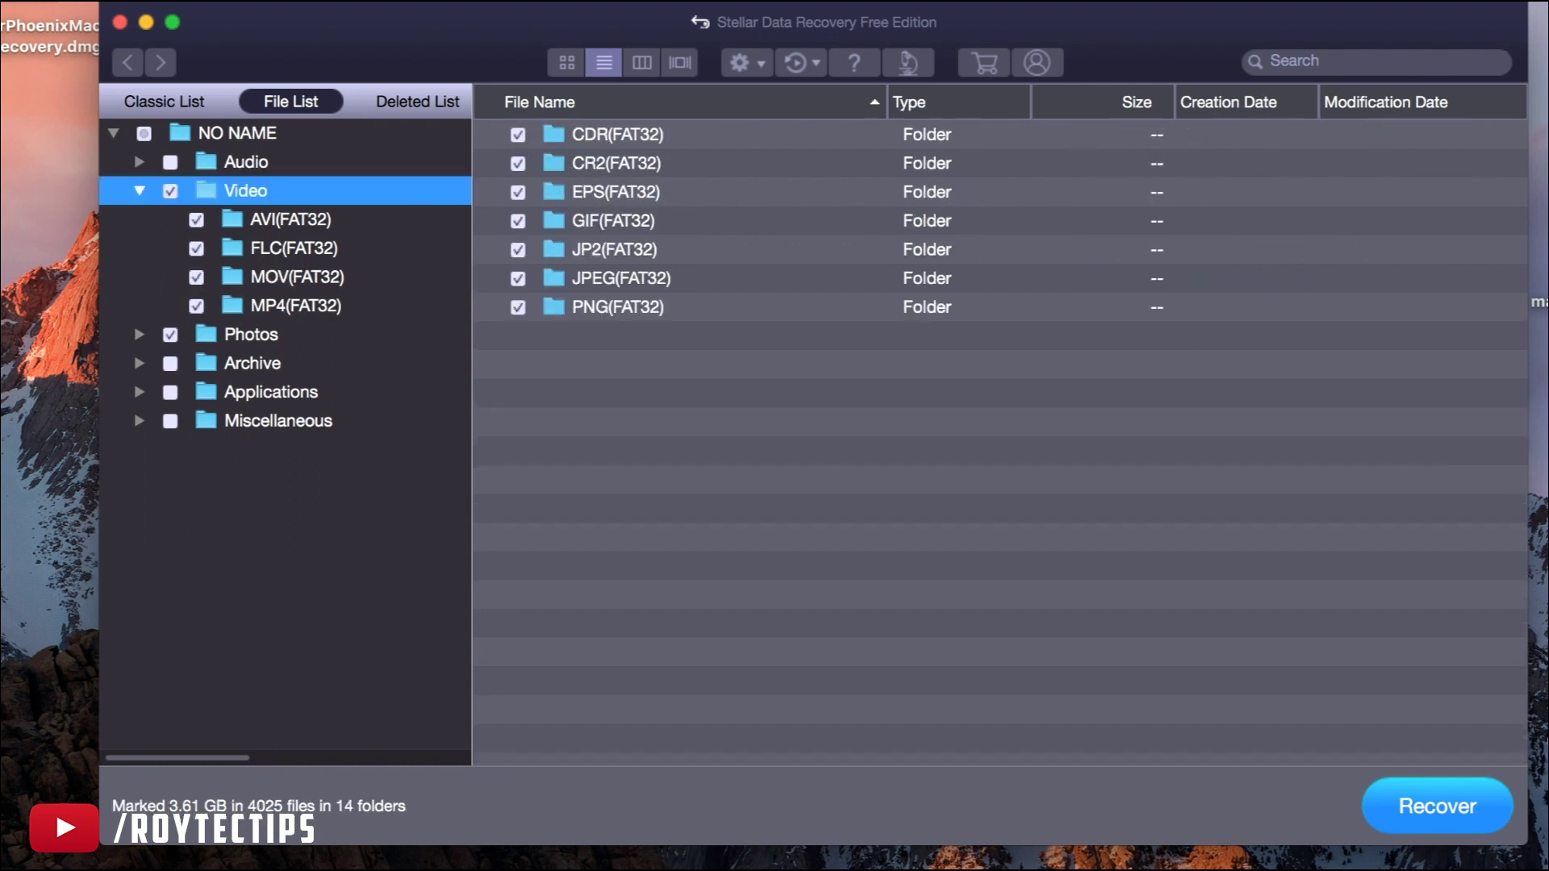
# Try recovering the marked 3.61 GB and choose Upgrade Now at the 1 GB limit notice
pyautogui.click(1428, 833)
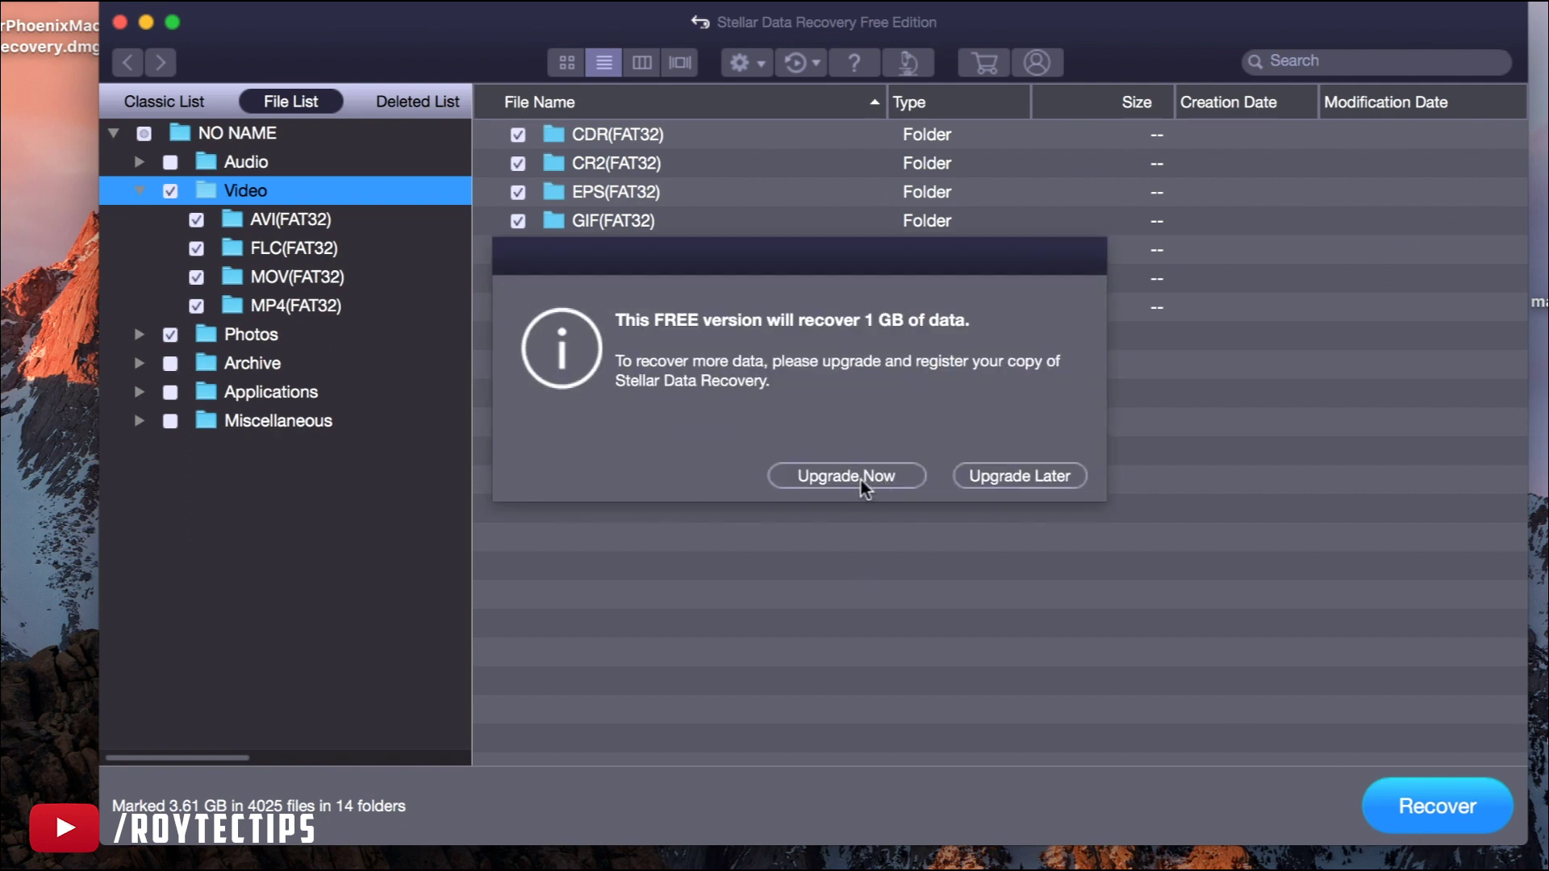
pyautogui.click(860, 477)
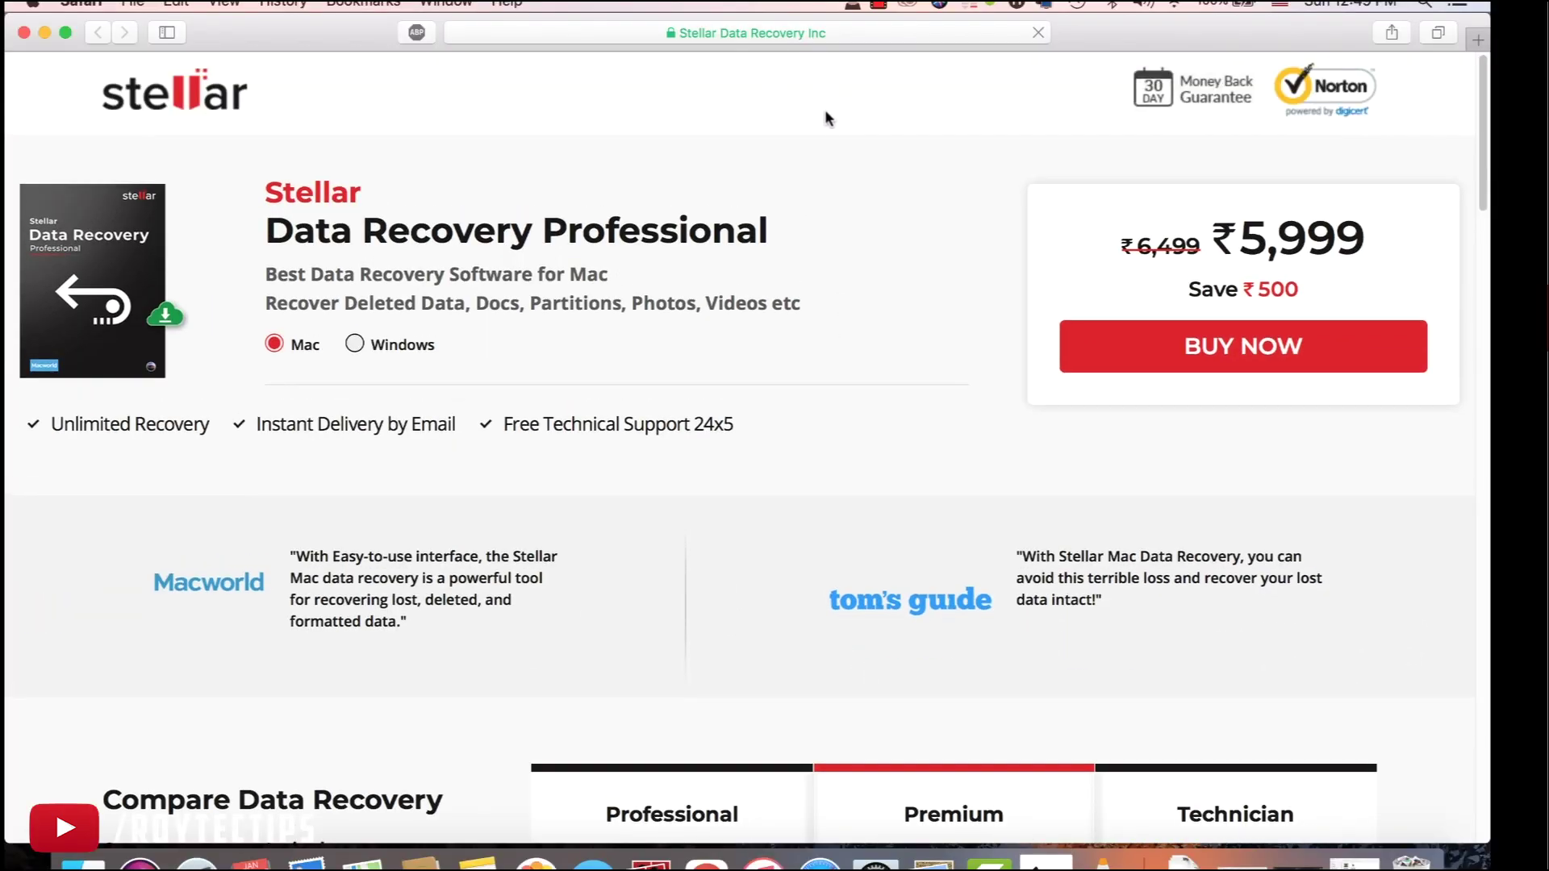
pyautogui.scroll(-5, 690, 466)
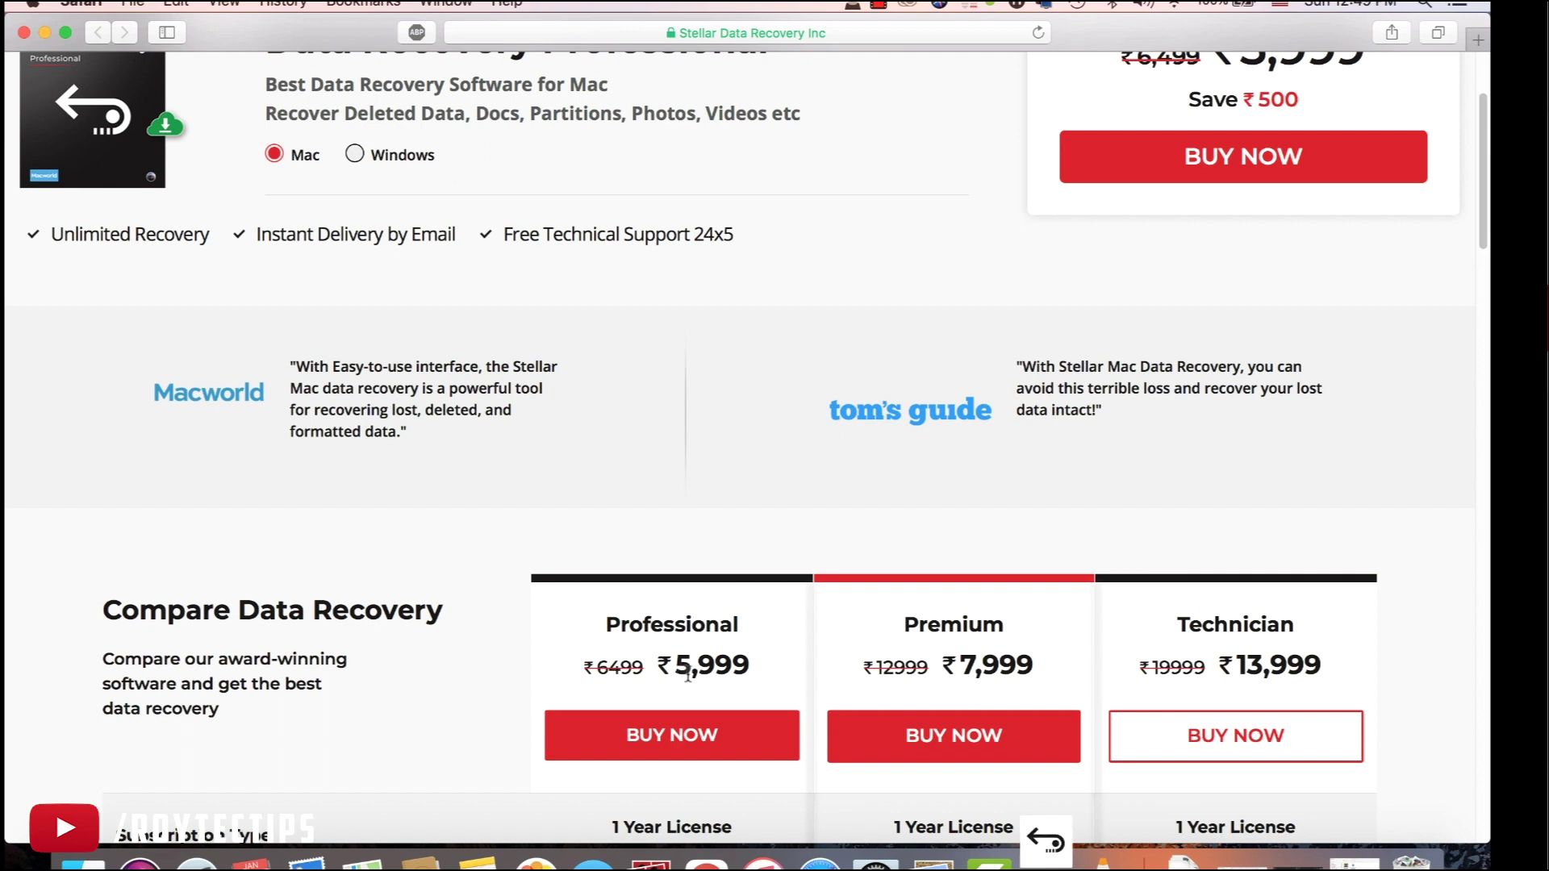
pyautogui.scroll(3, 701, 668)
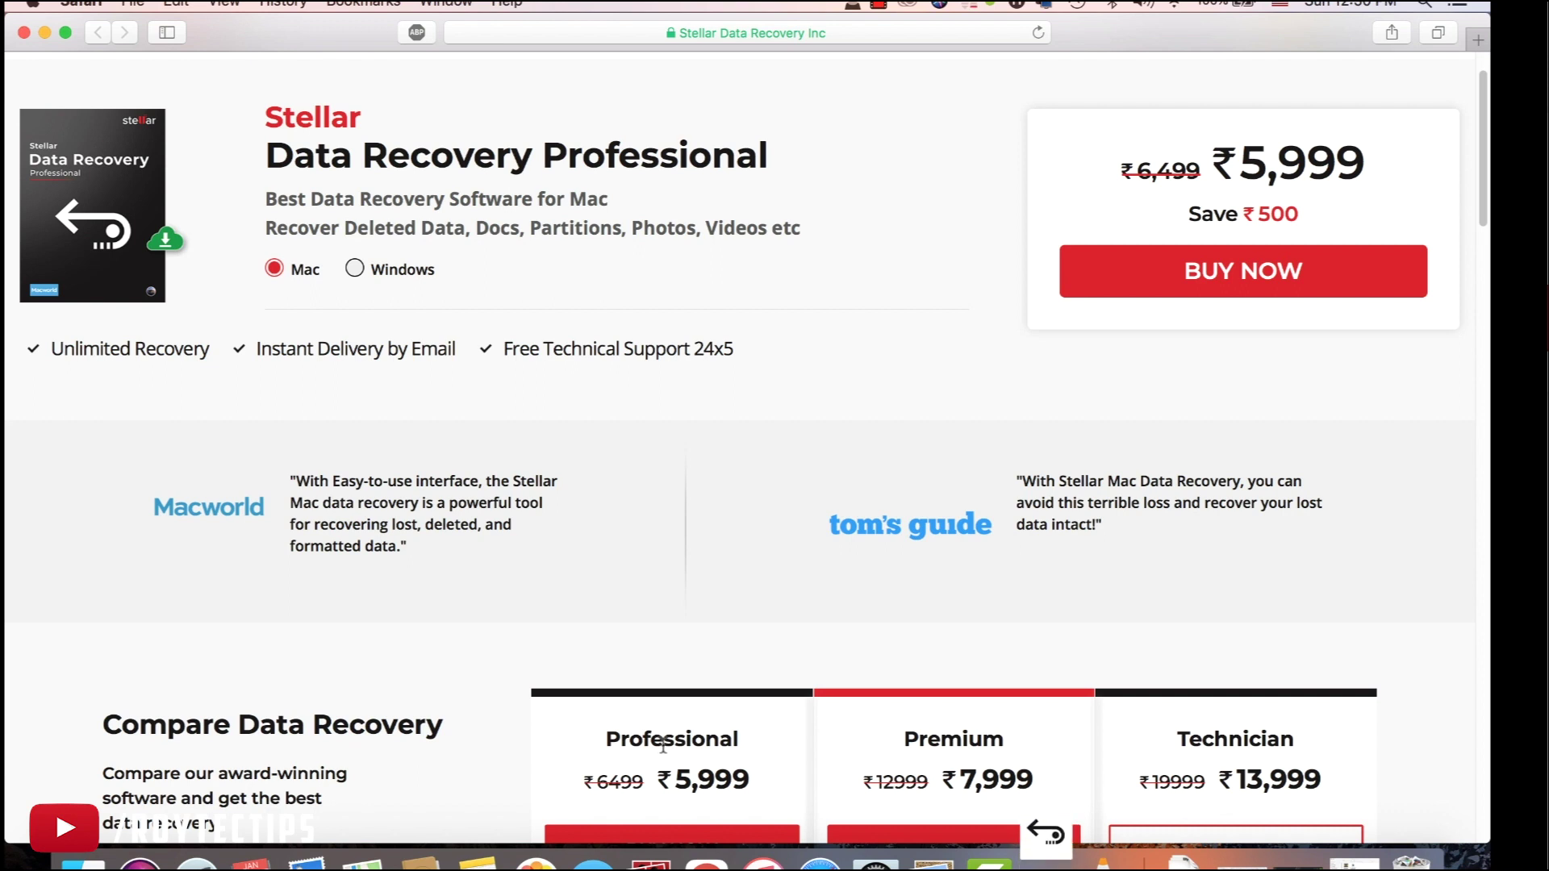
pyautogui.scroll(-1, 663, 746)
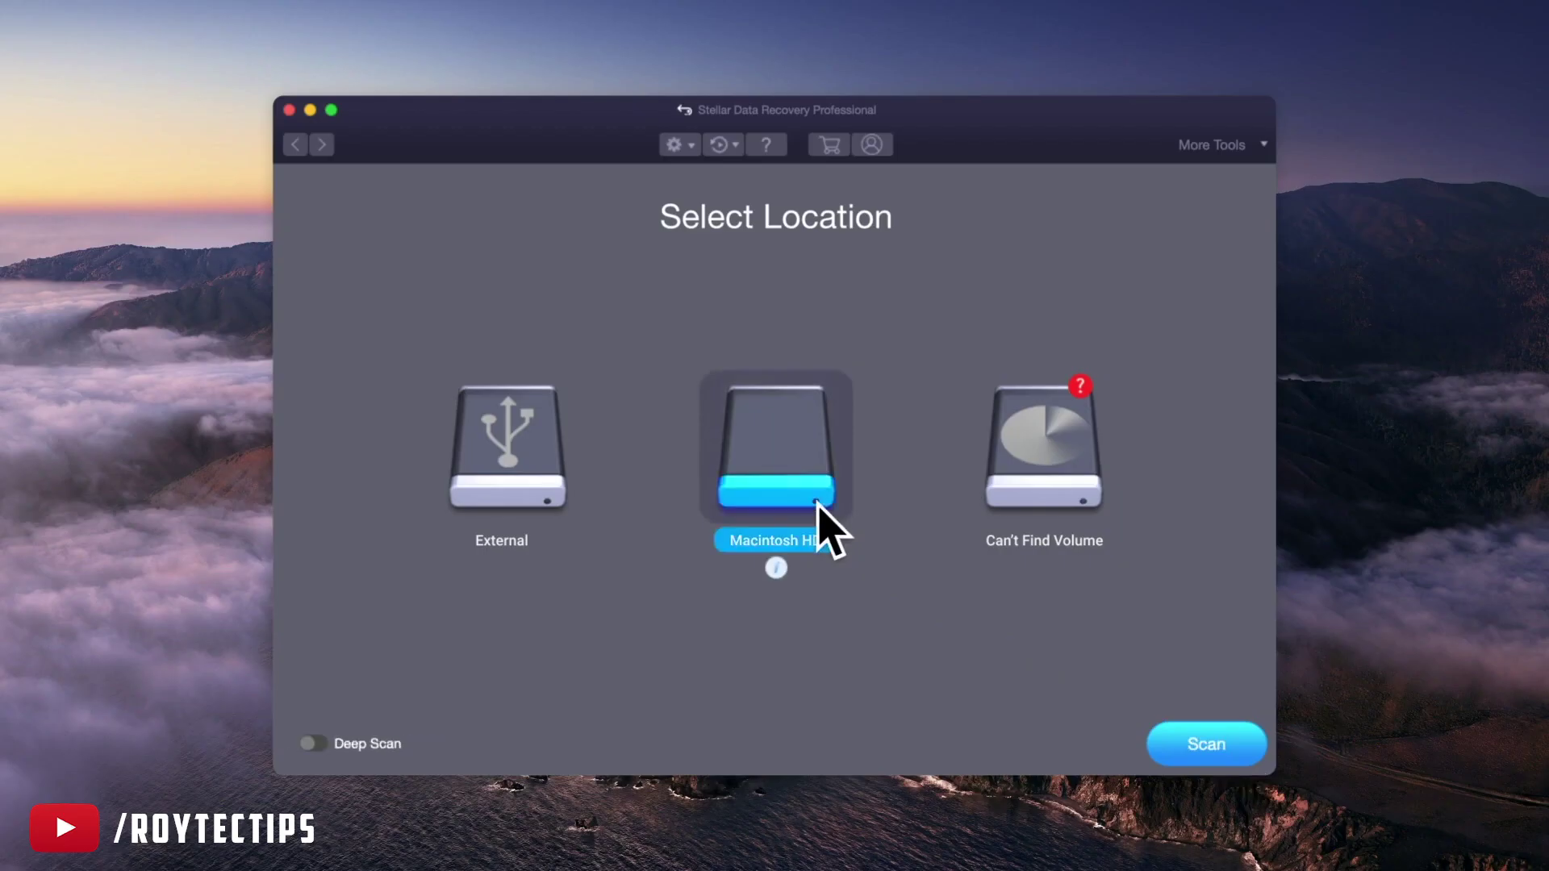
# Start a Macintosh HD scan and continue to the Allow Extension instructions
pyautogui.click(1238, 755)
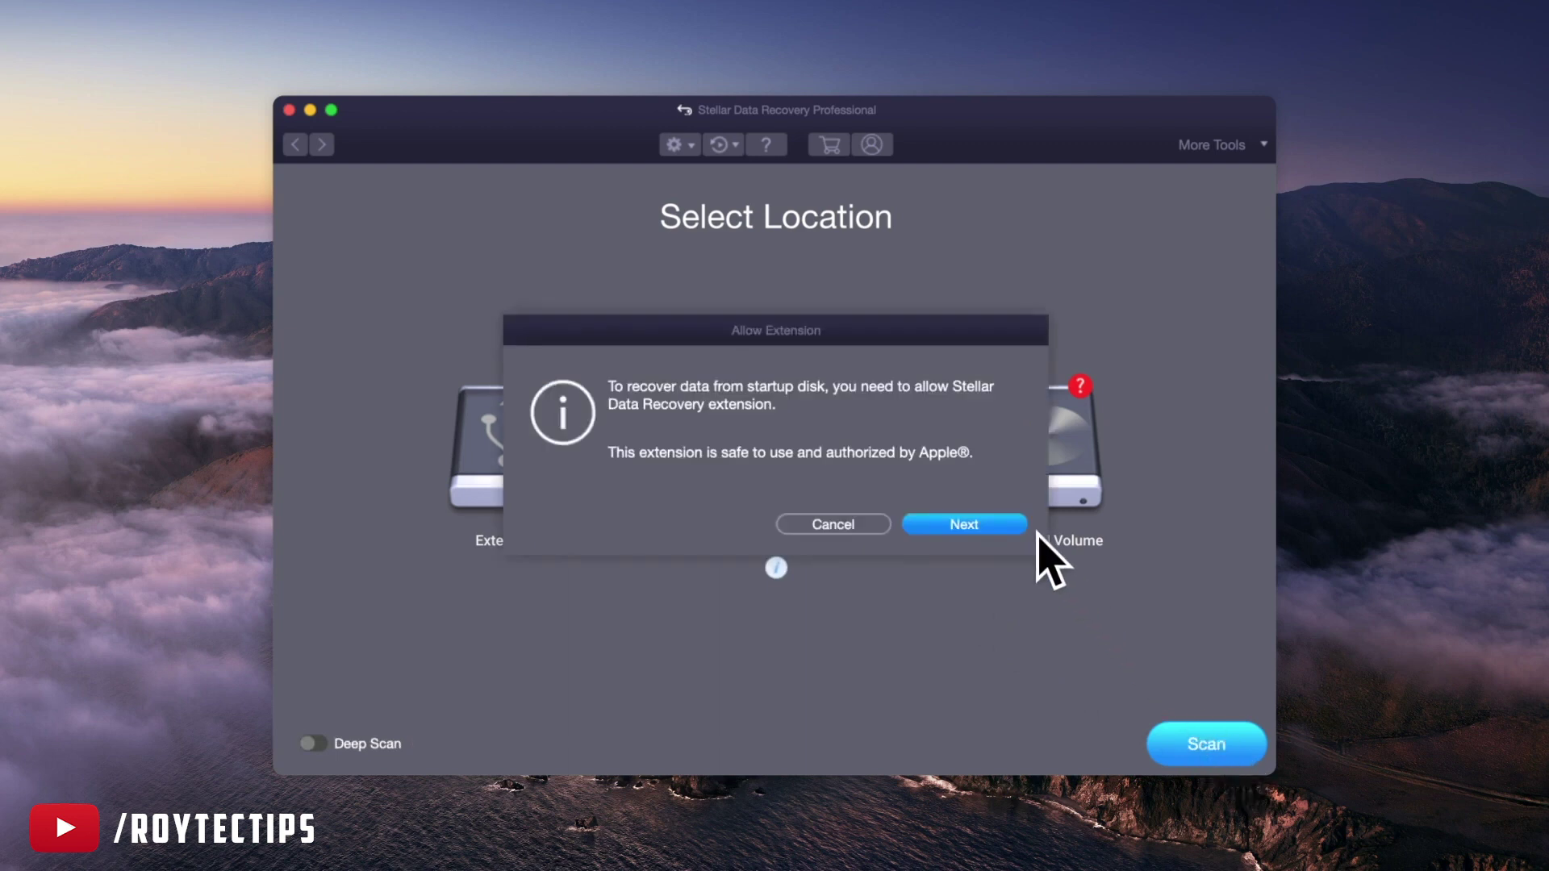
pyautogui.click(964, 525)
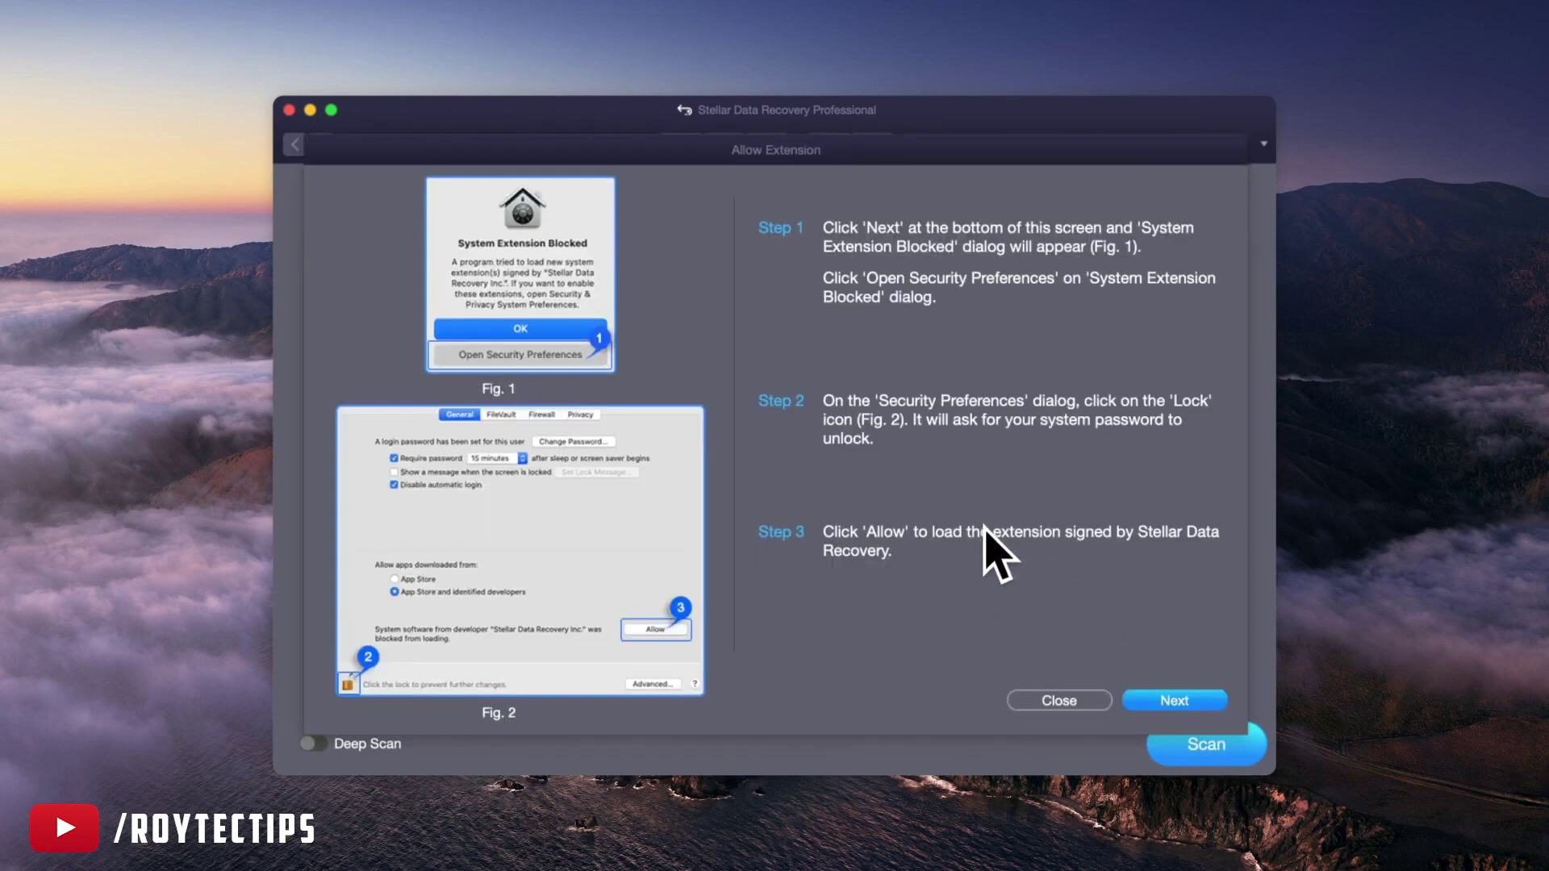